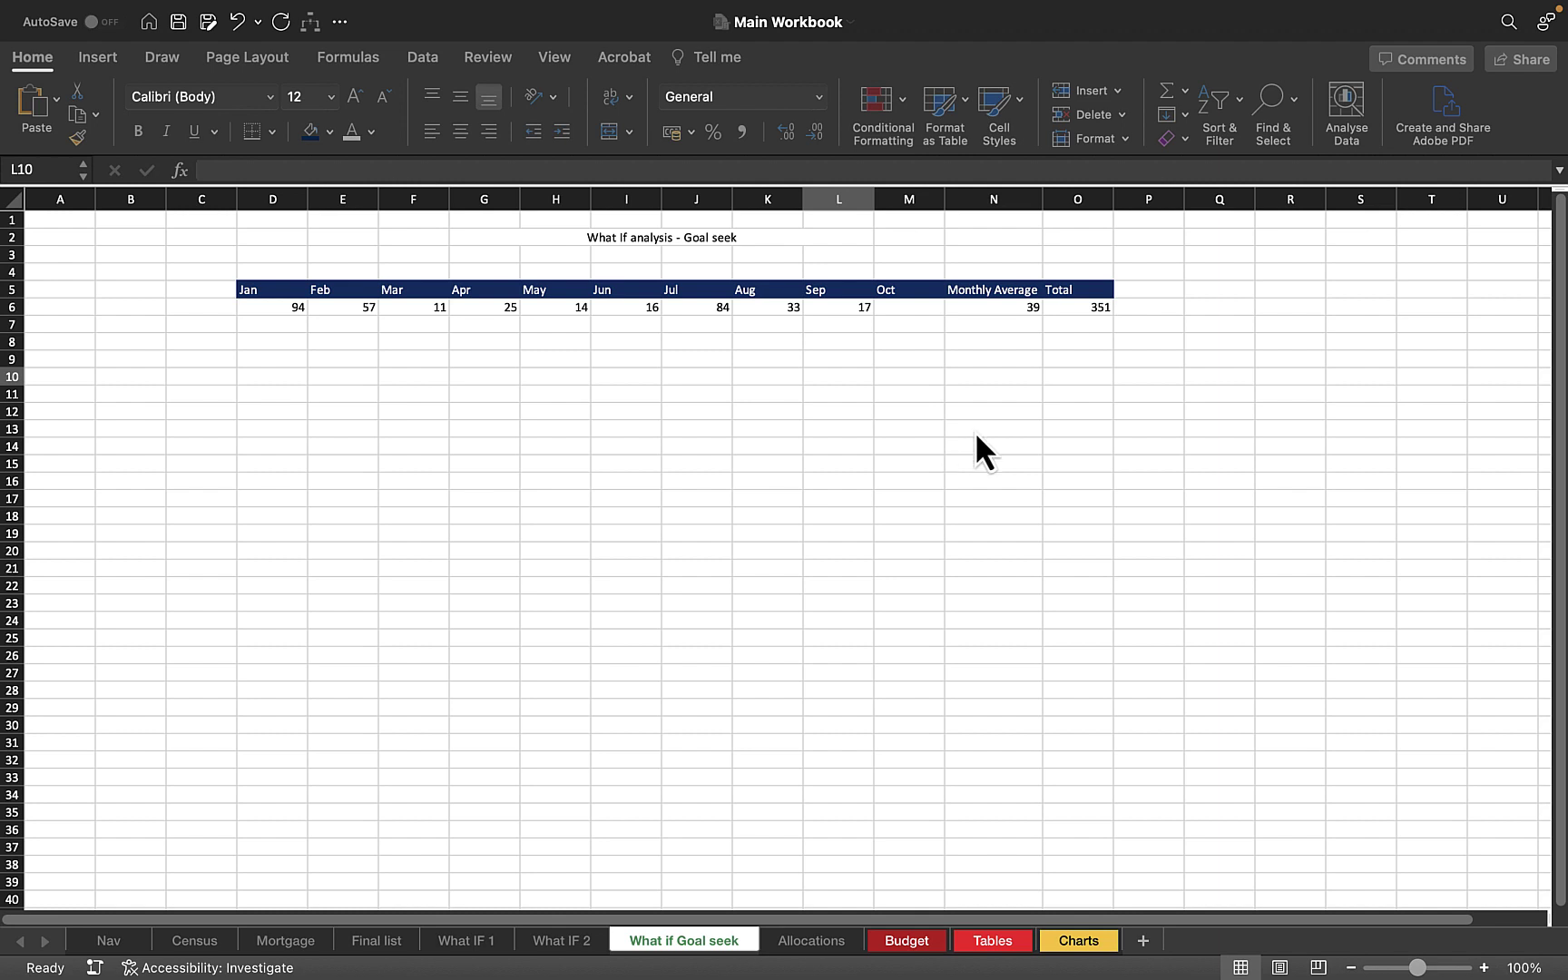
left_click(601, 361)
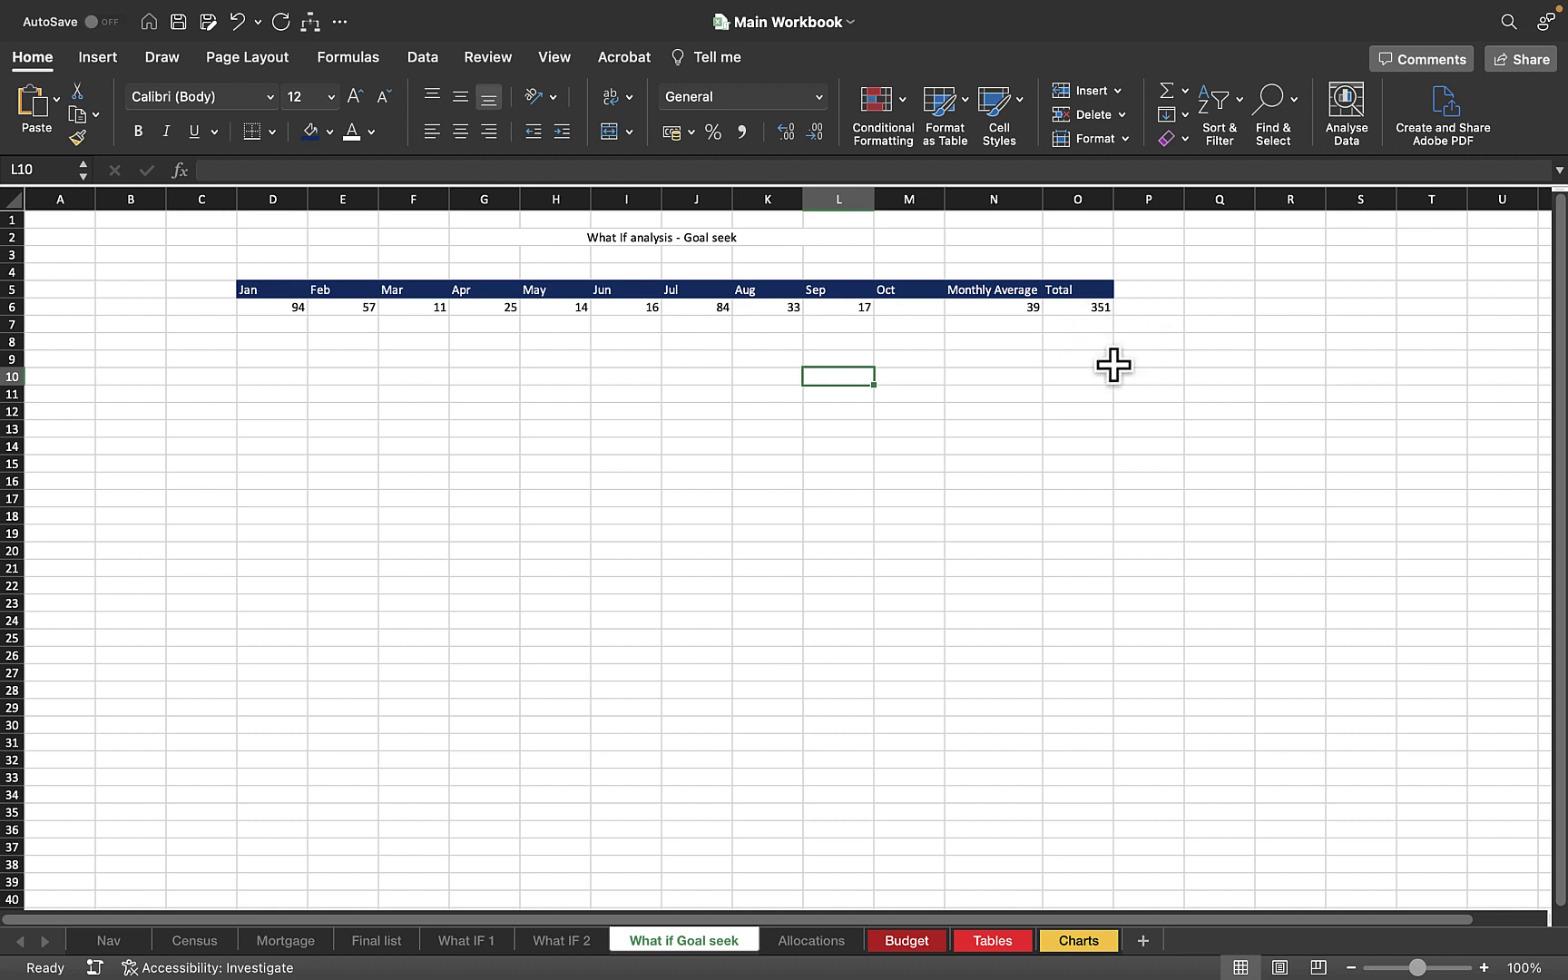
left_click(1078, 272)
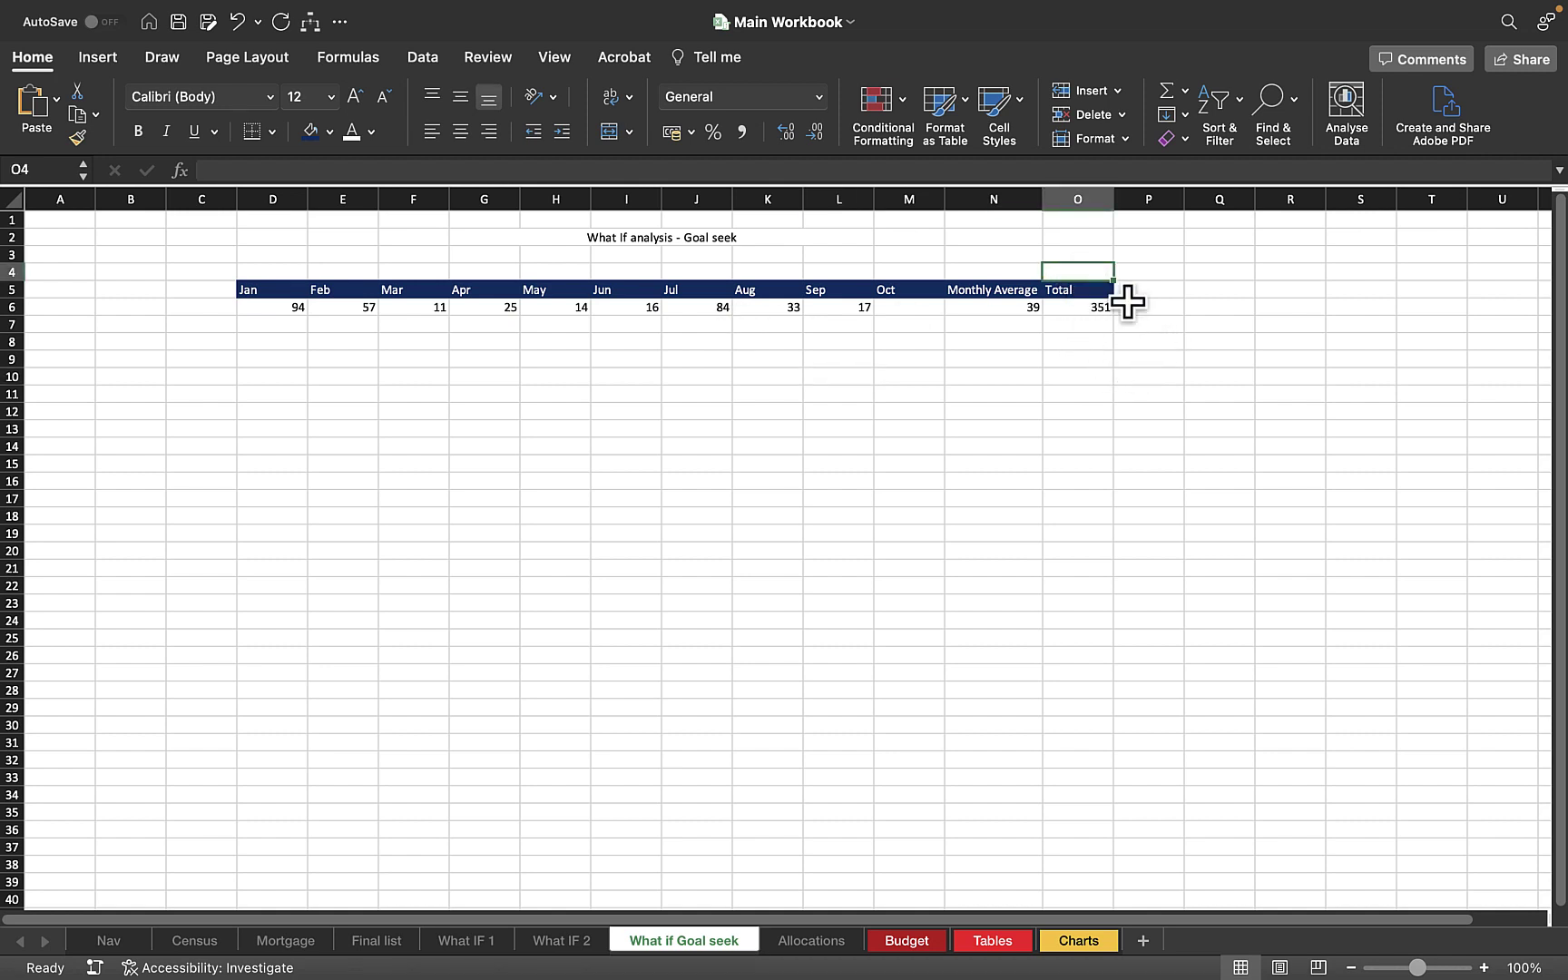
type("1000")
key("Return")
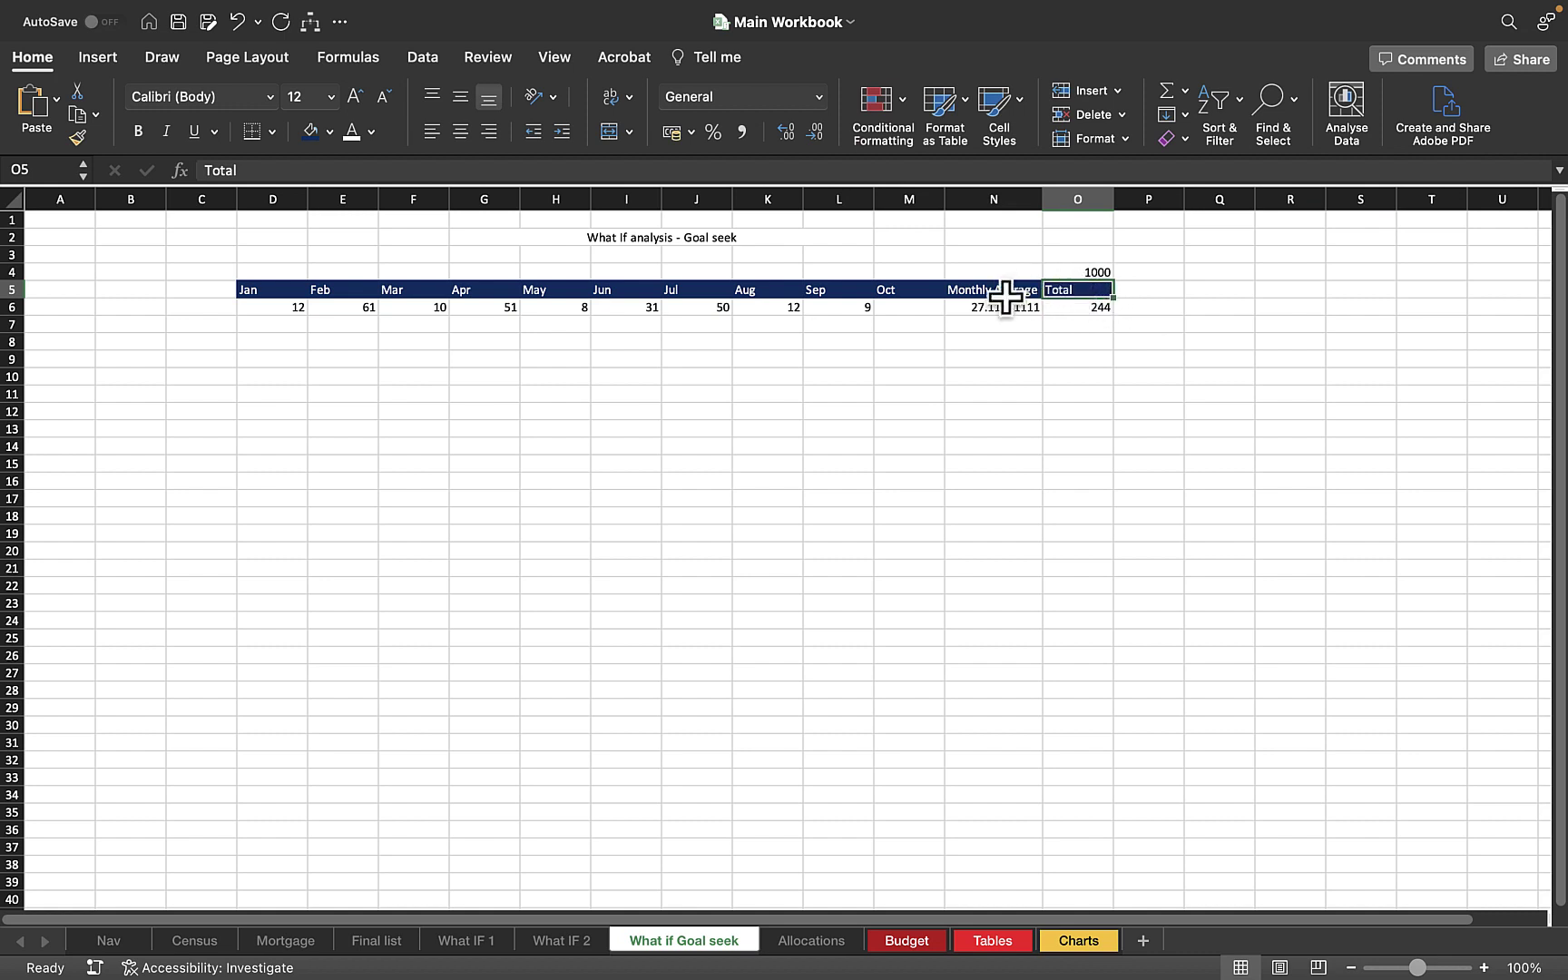
left_click(1085, 270)
key("Delete")
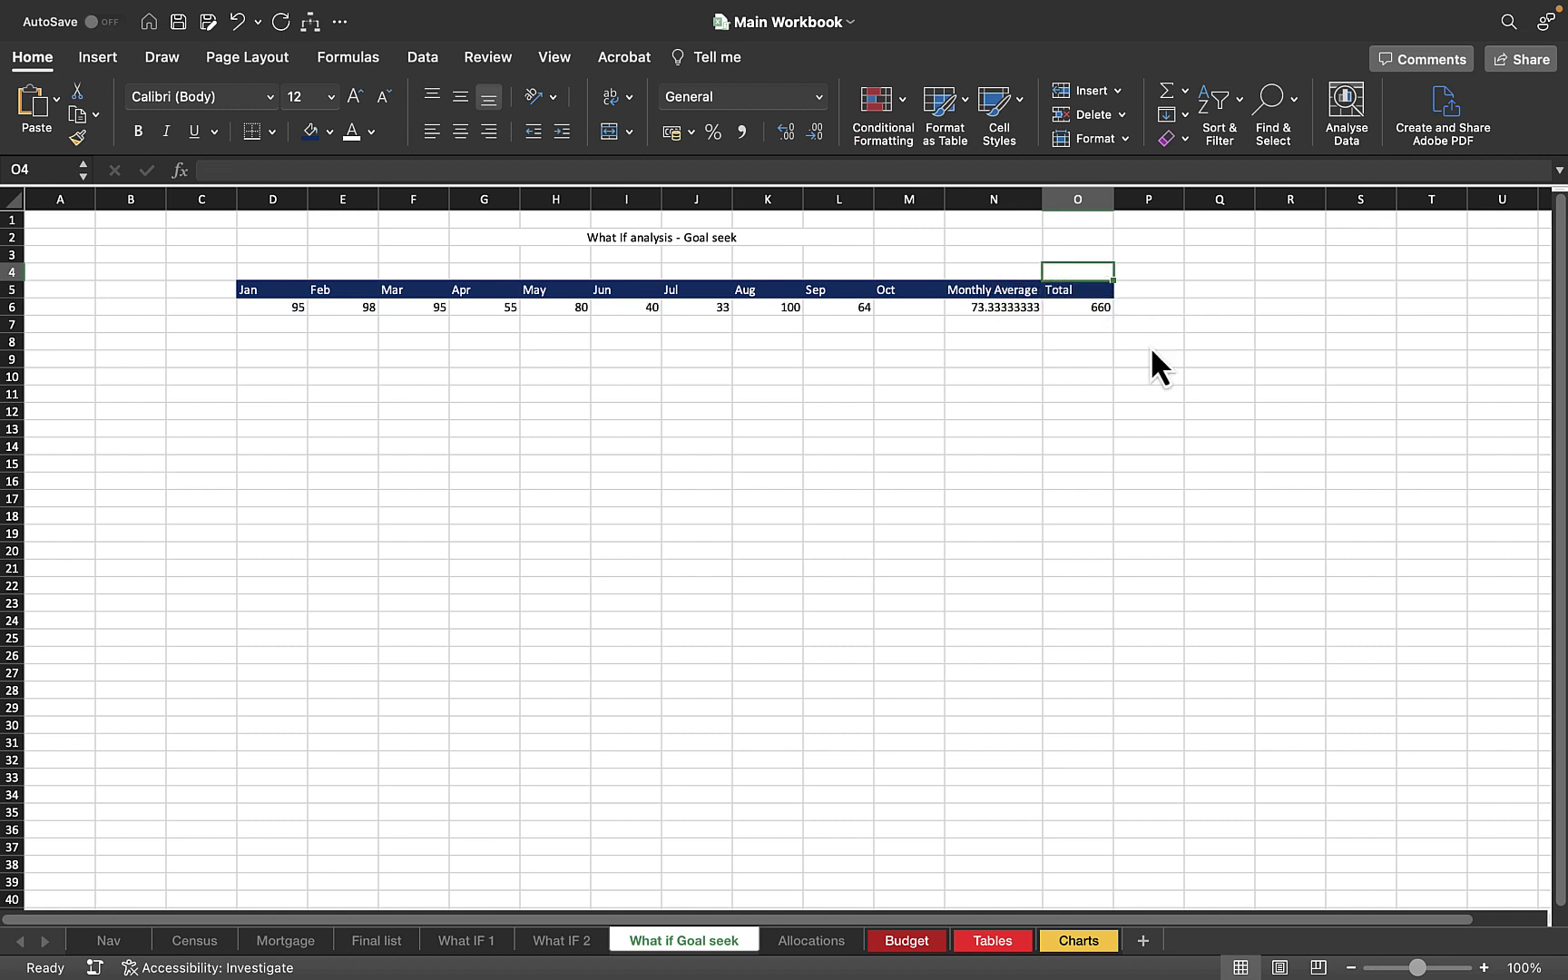
left_click(1094, 358)
left_click(1069, 273)
type("100")
key("Return")
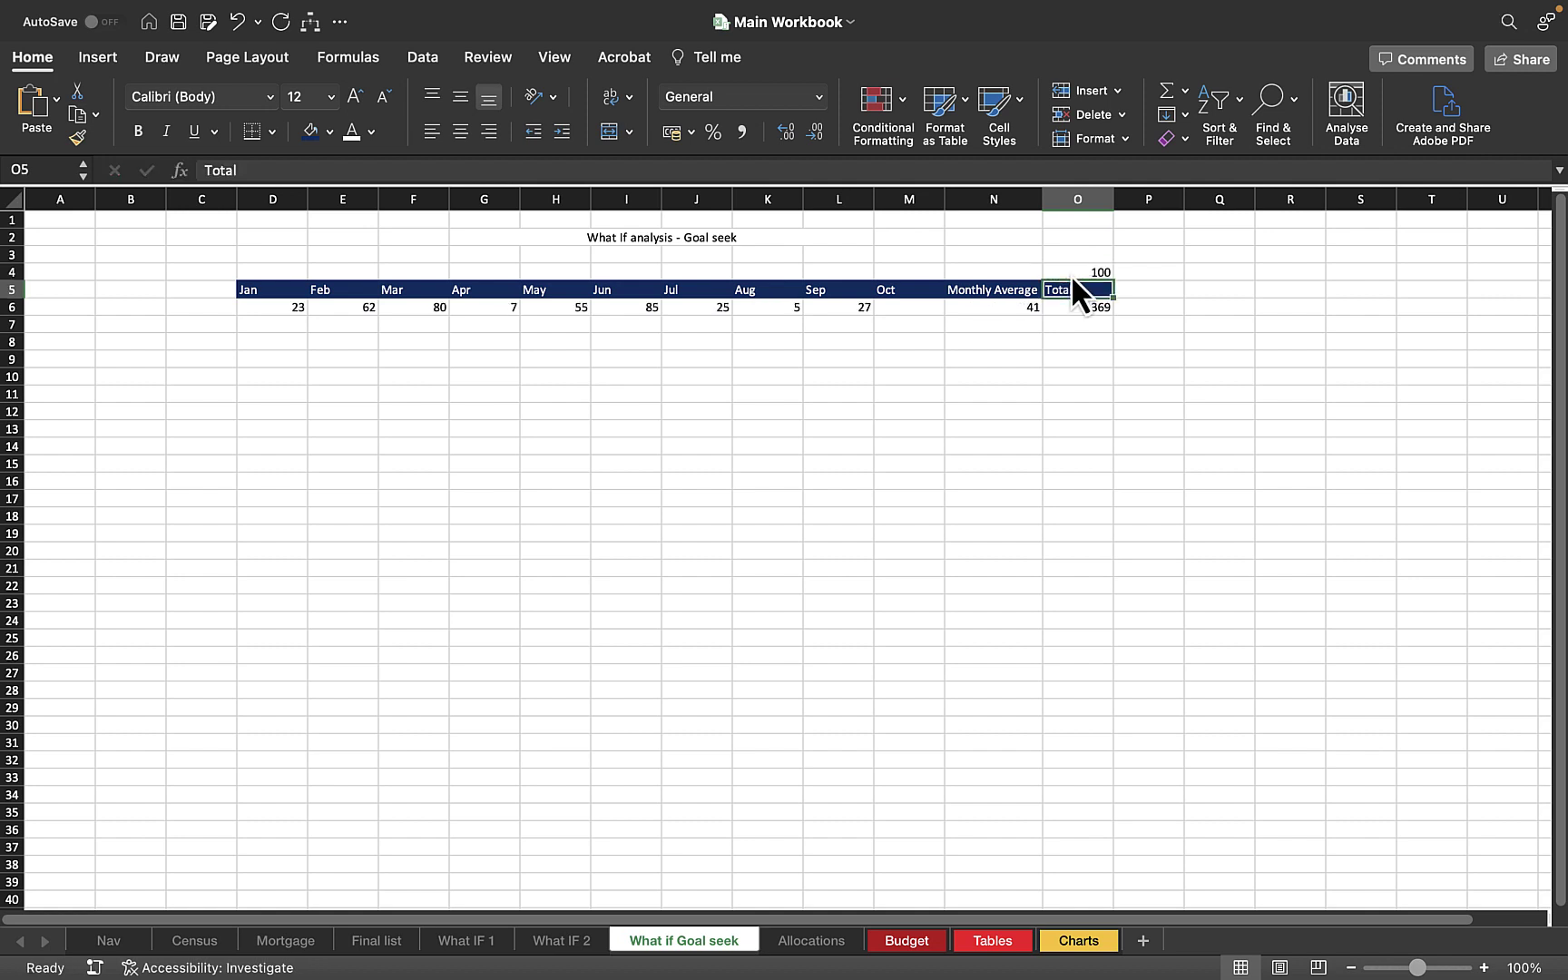
left_click(1089, 270)
key("Delete")
left_click(1122, 464)
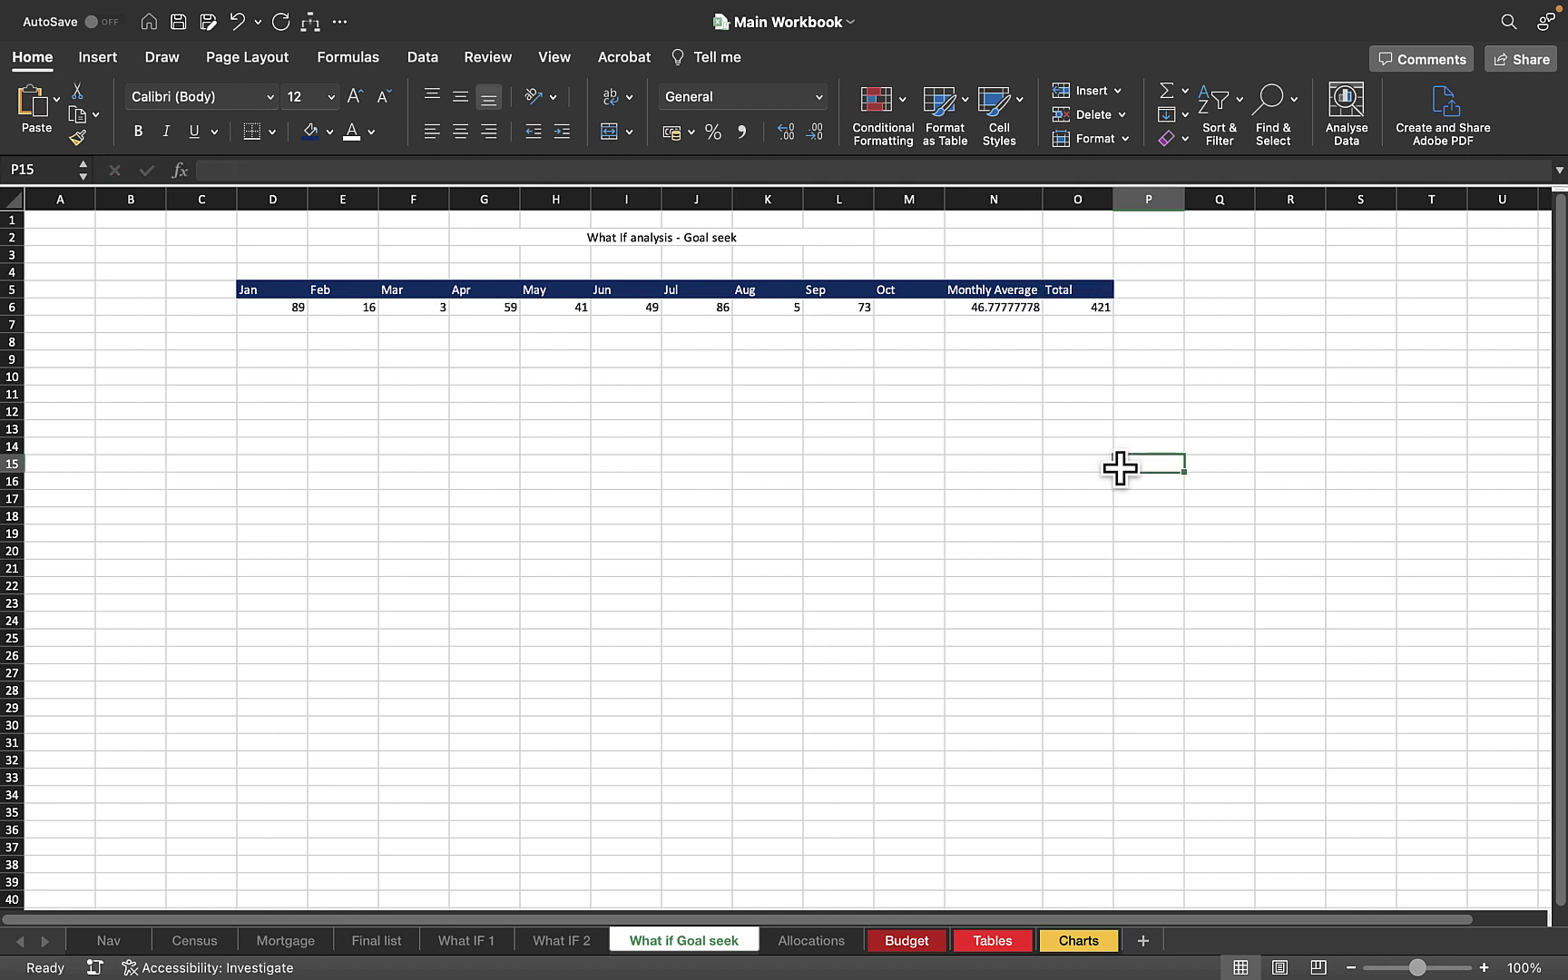
Examine the Monthly Average and Total formulas, the empty October cell and the September formula in row 6
left_click(994, 310)
double_click(993, 313)
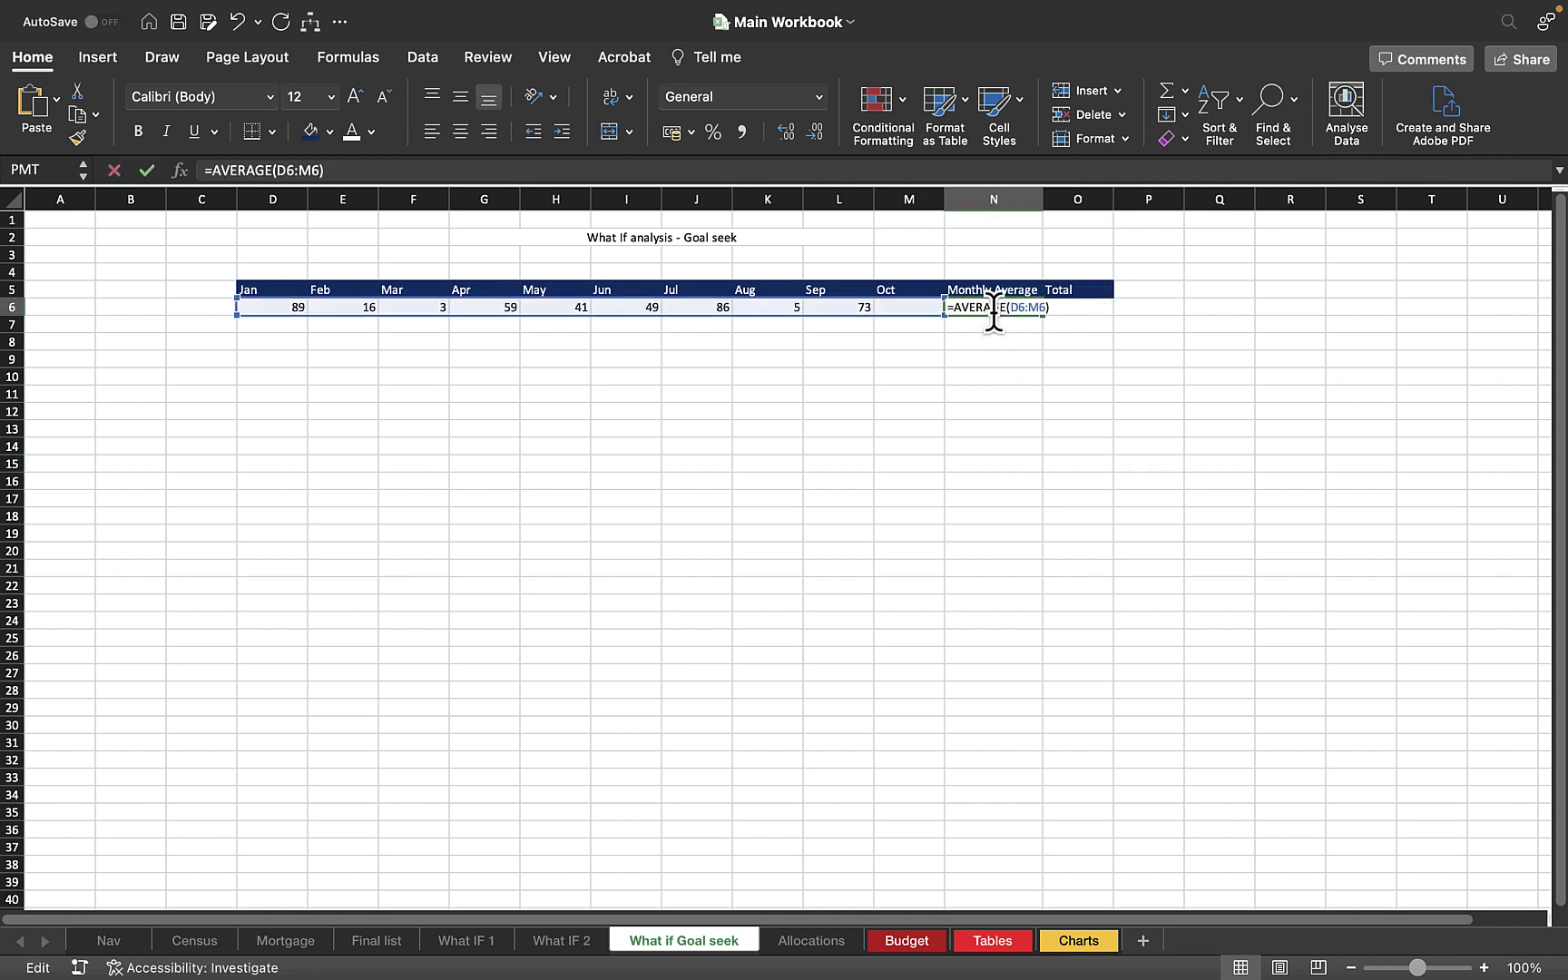
key("Return")
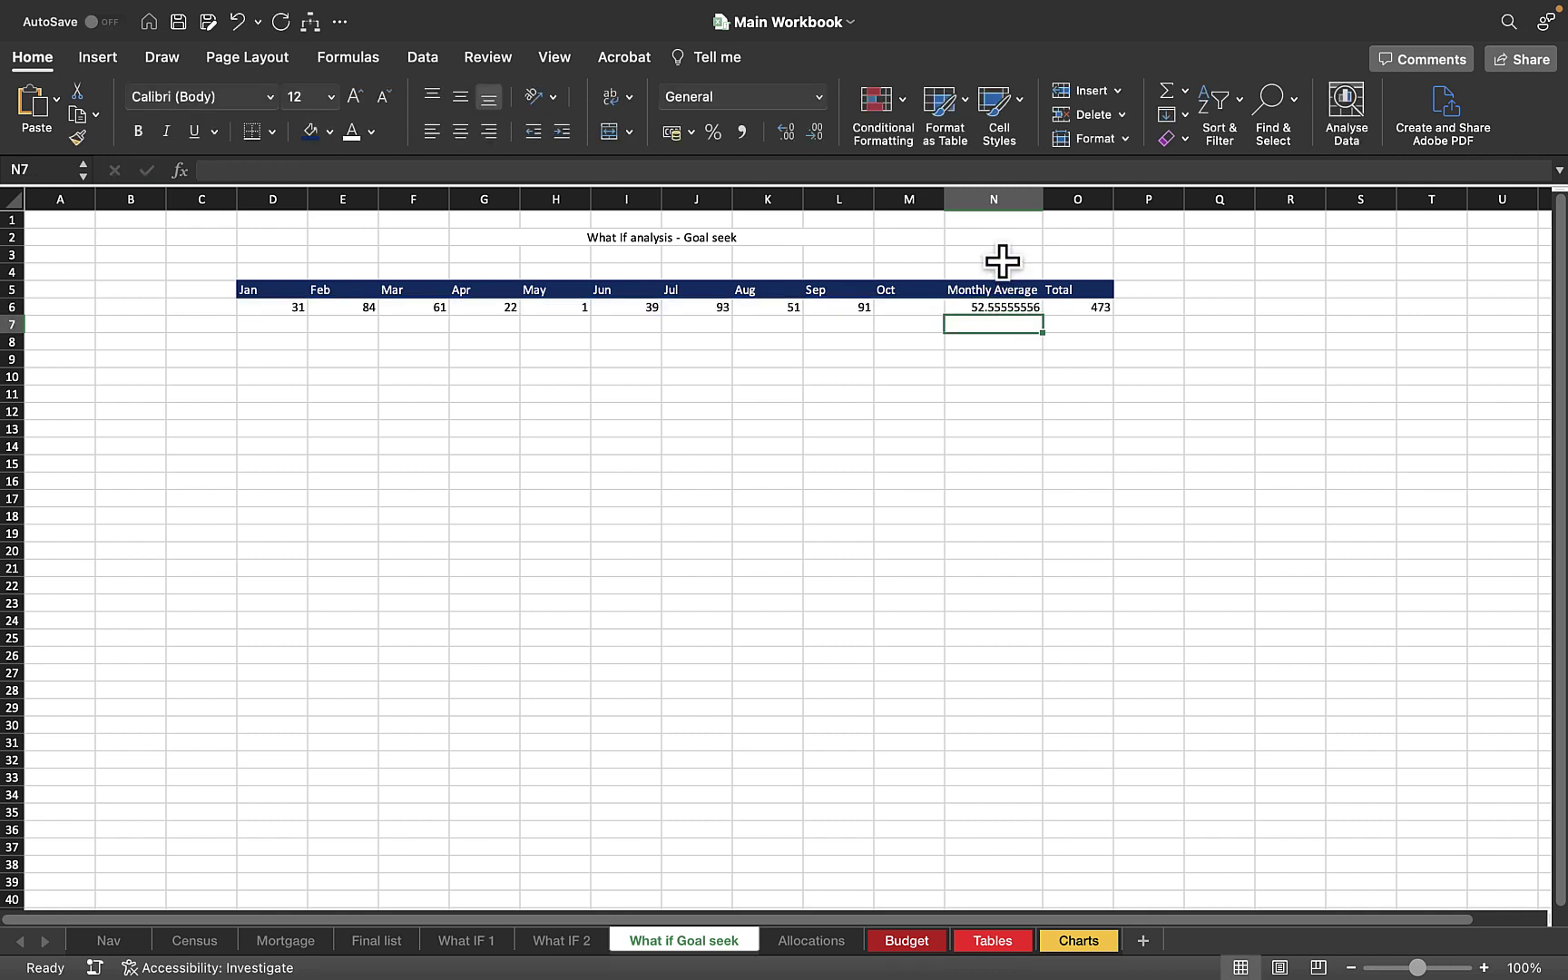
left_click(1082, 311)
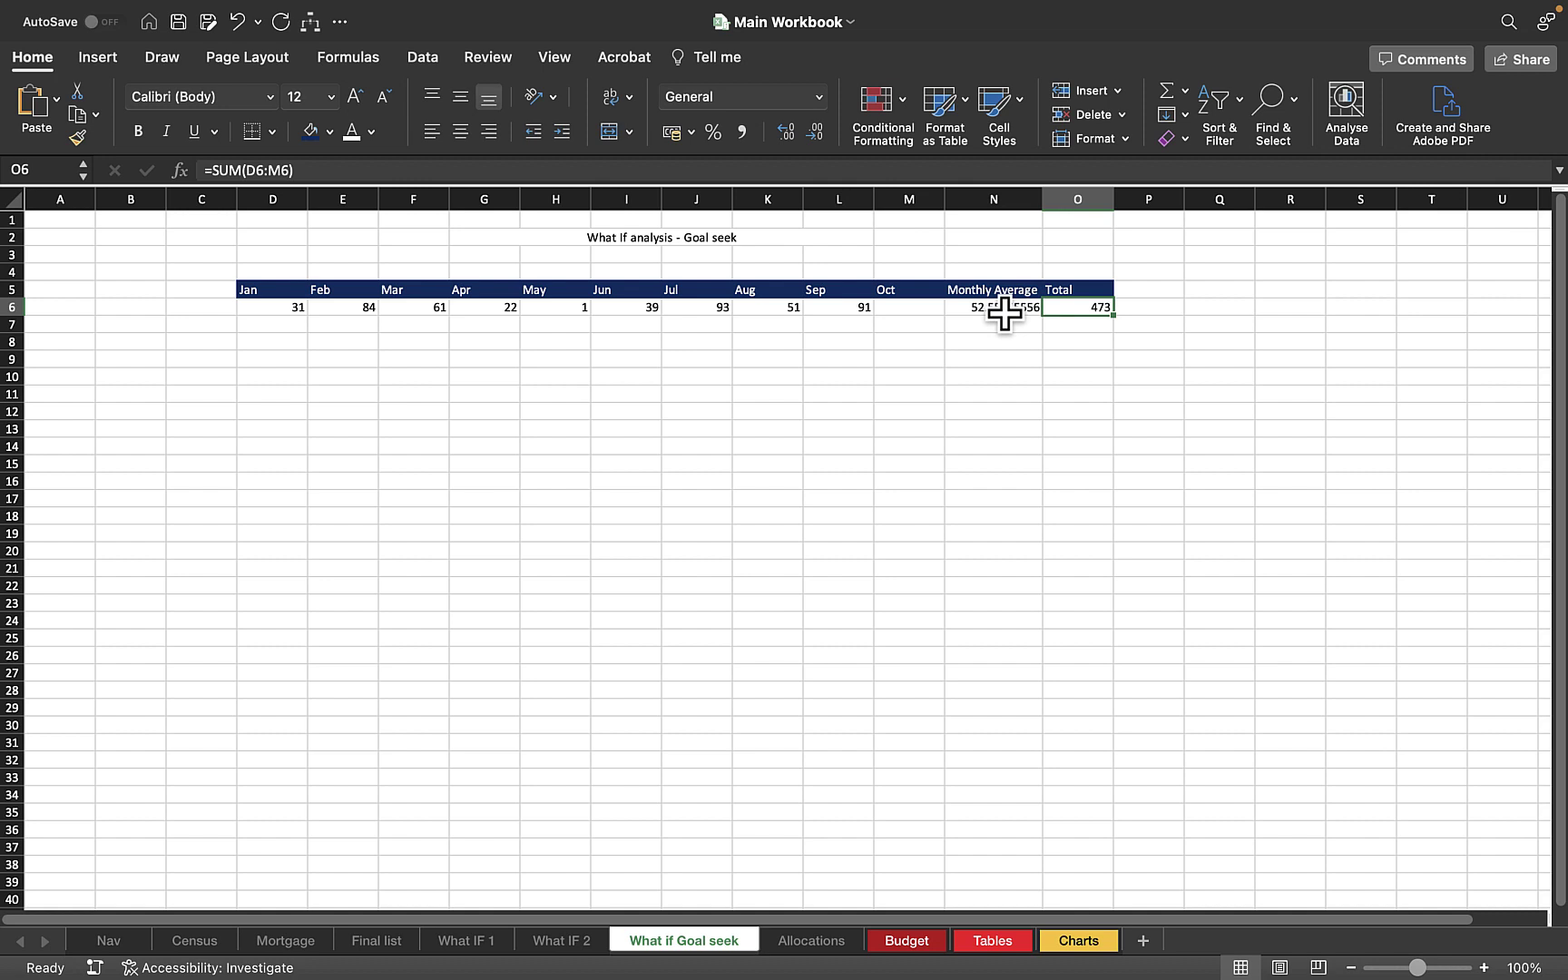
left_click(913, 310)
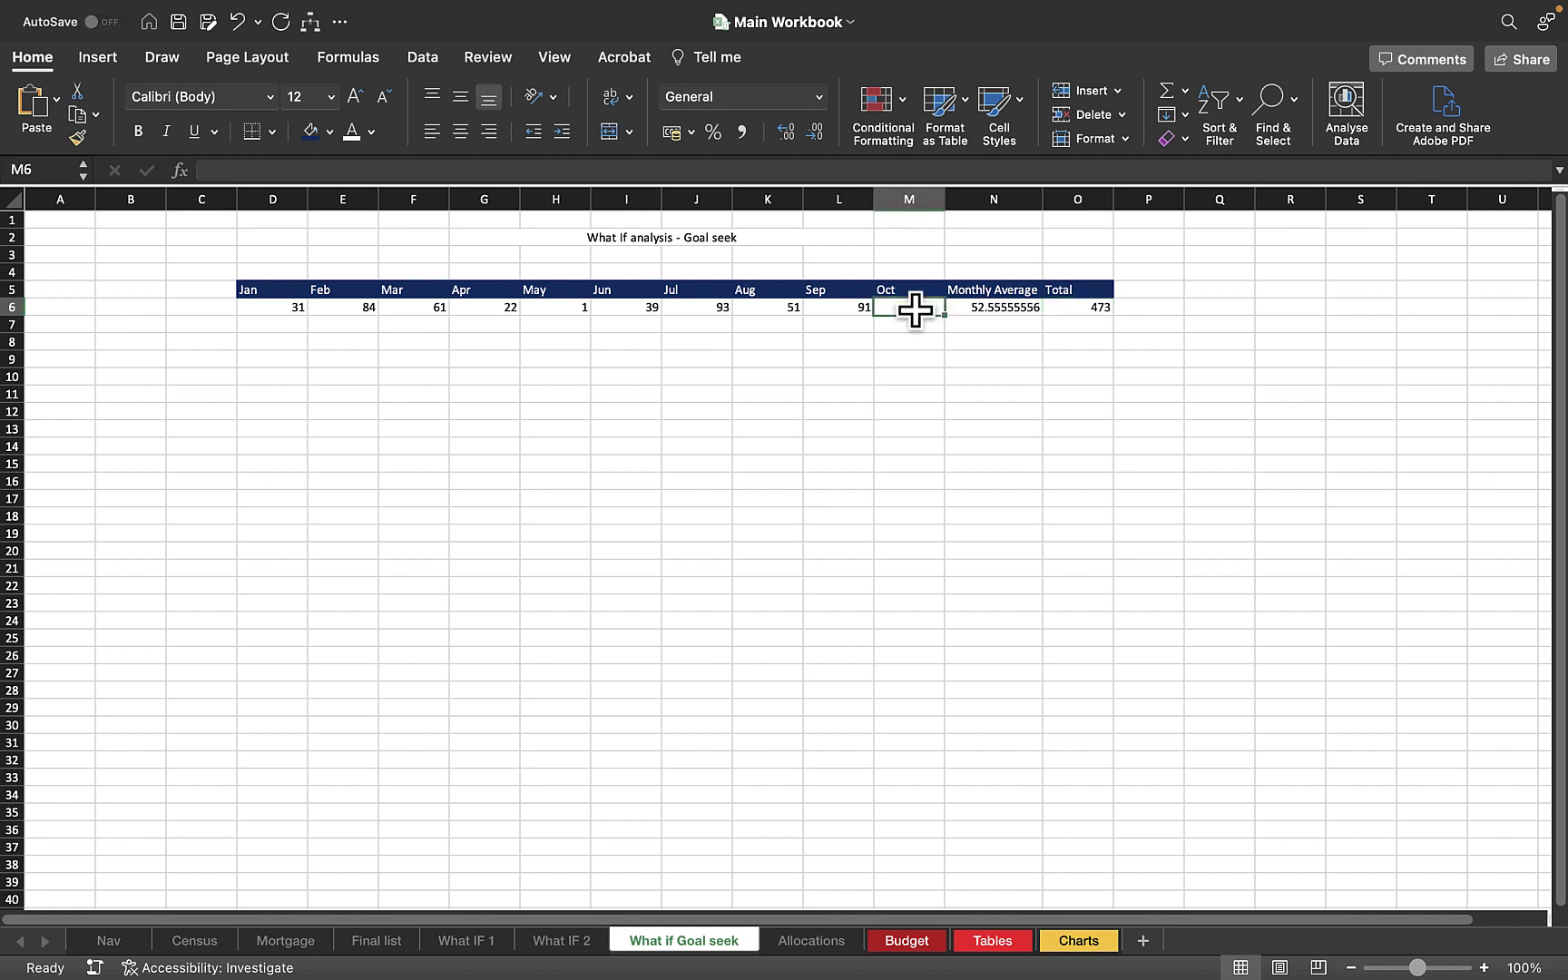
left_click(995, 305)
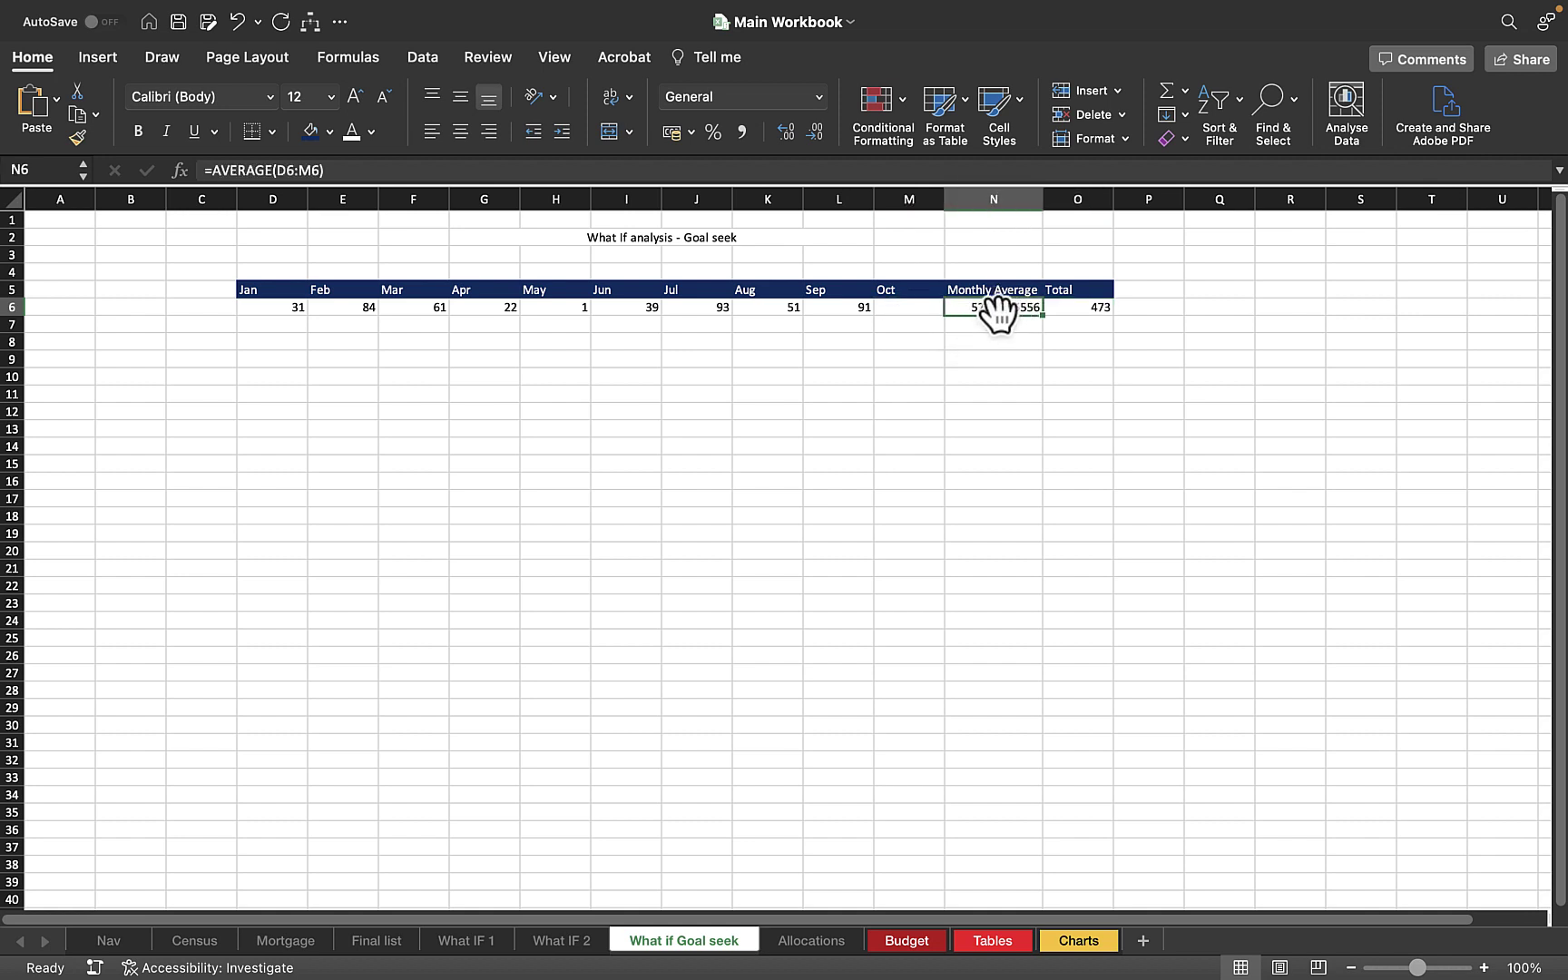
left_click(921, 306)
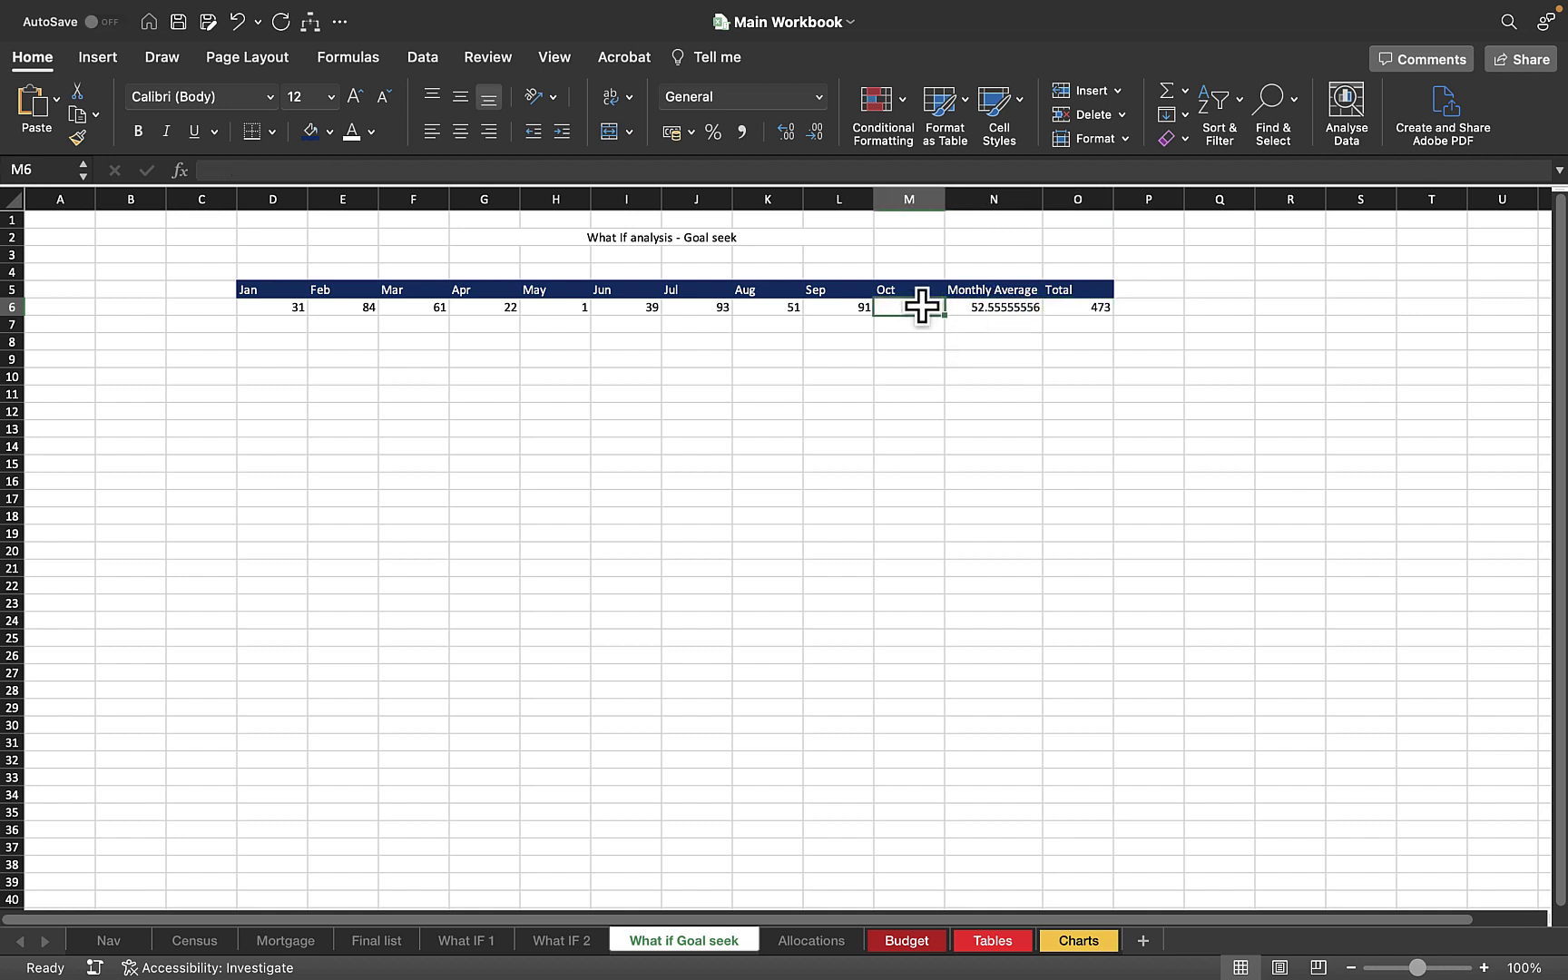
left_click(829, 309)
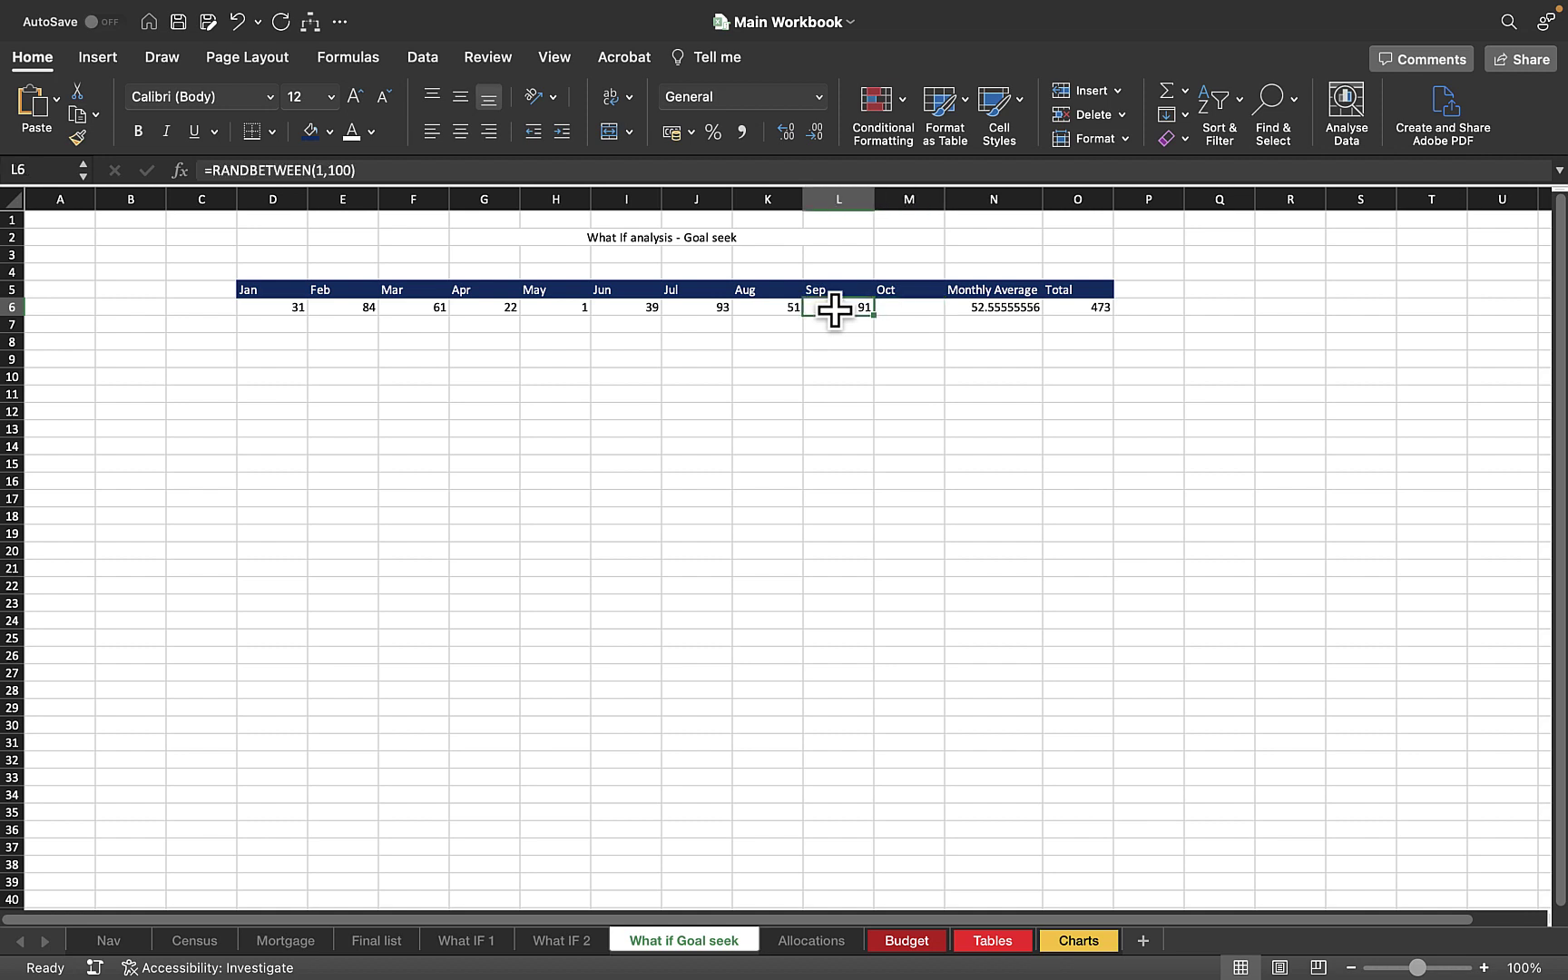
left_click(900, 310)
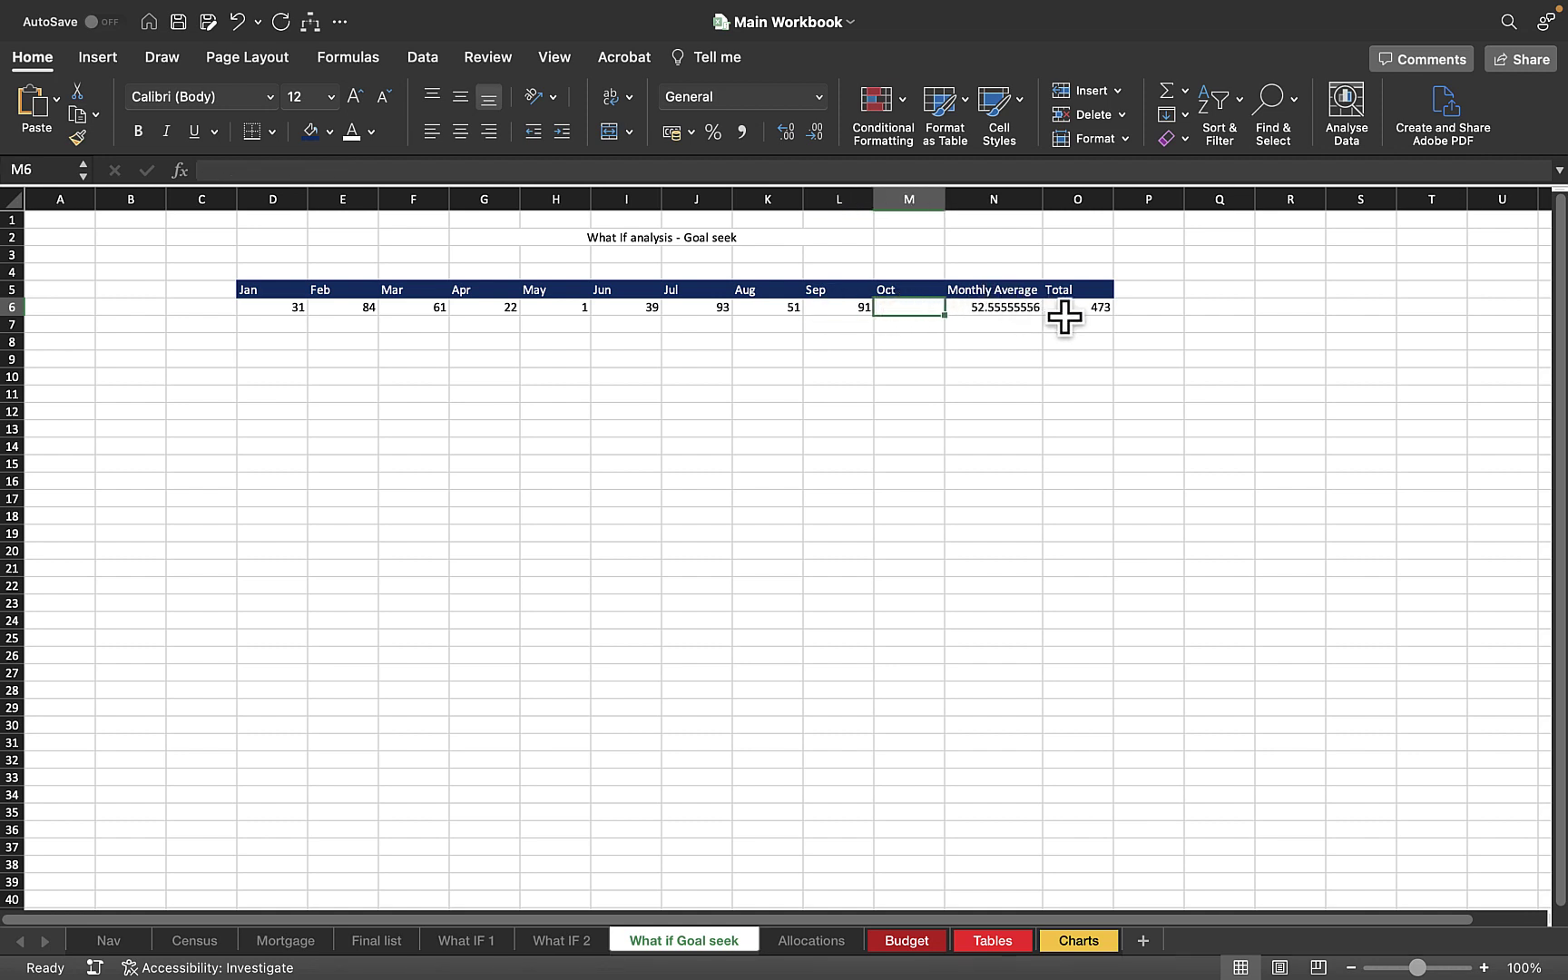
Try Goal Seek on the Monthly Average cell N6 with a target value of 100 by changing the October cell M6
left_click(1010, 311)
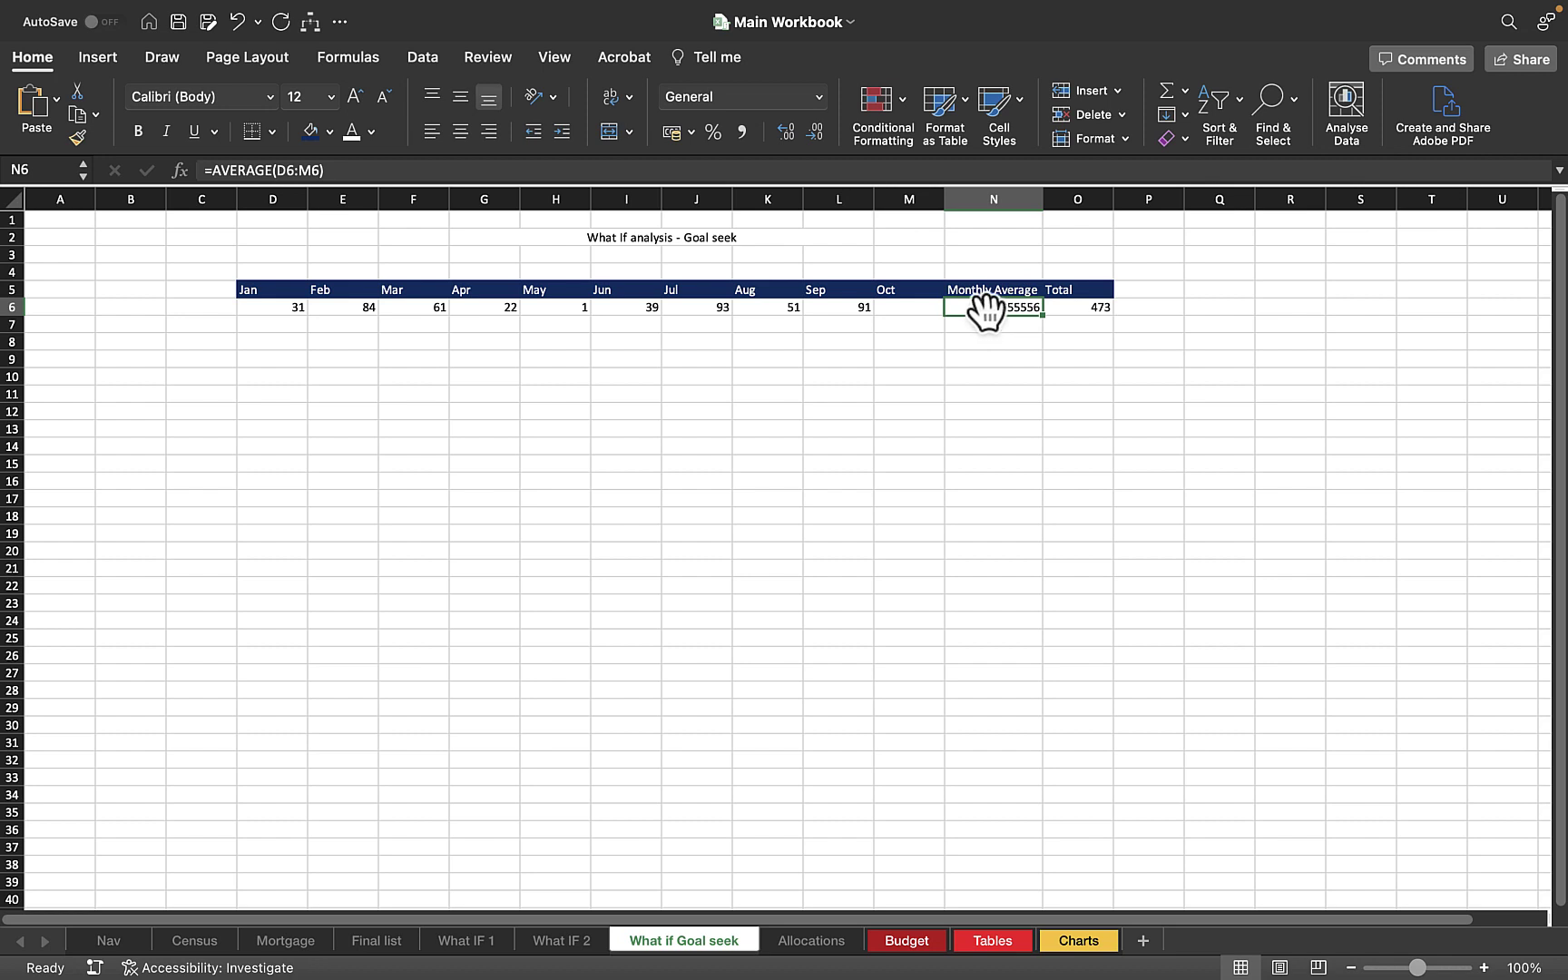
left_click(420, 60)
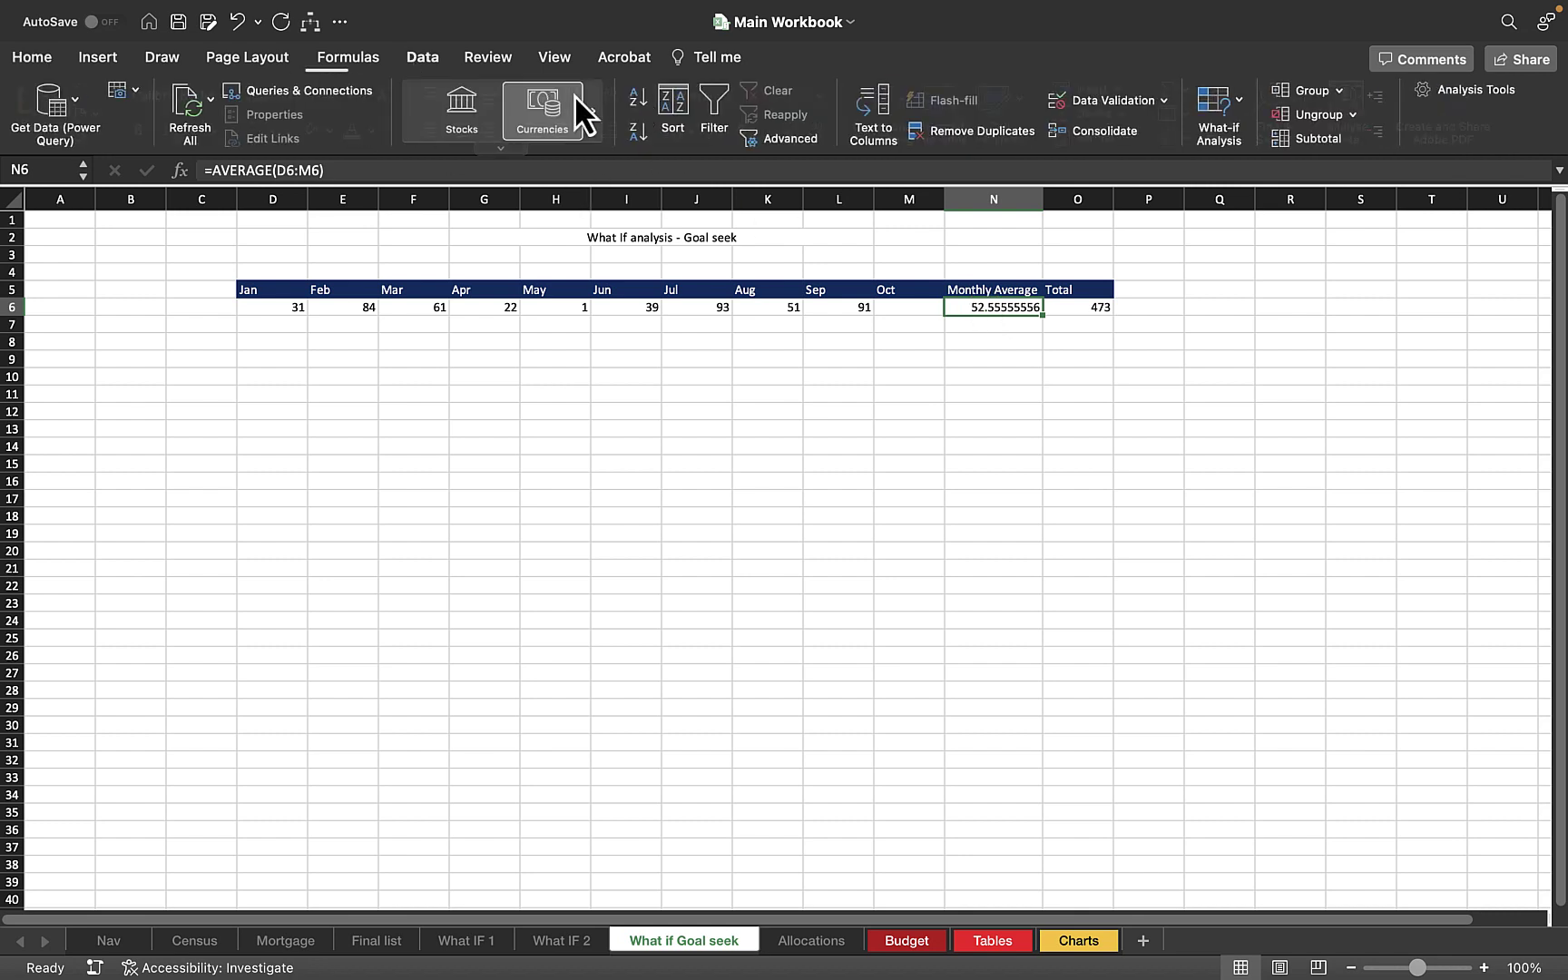
left_click(1241, 113)
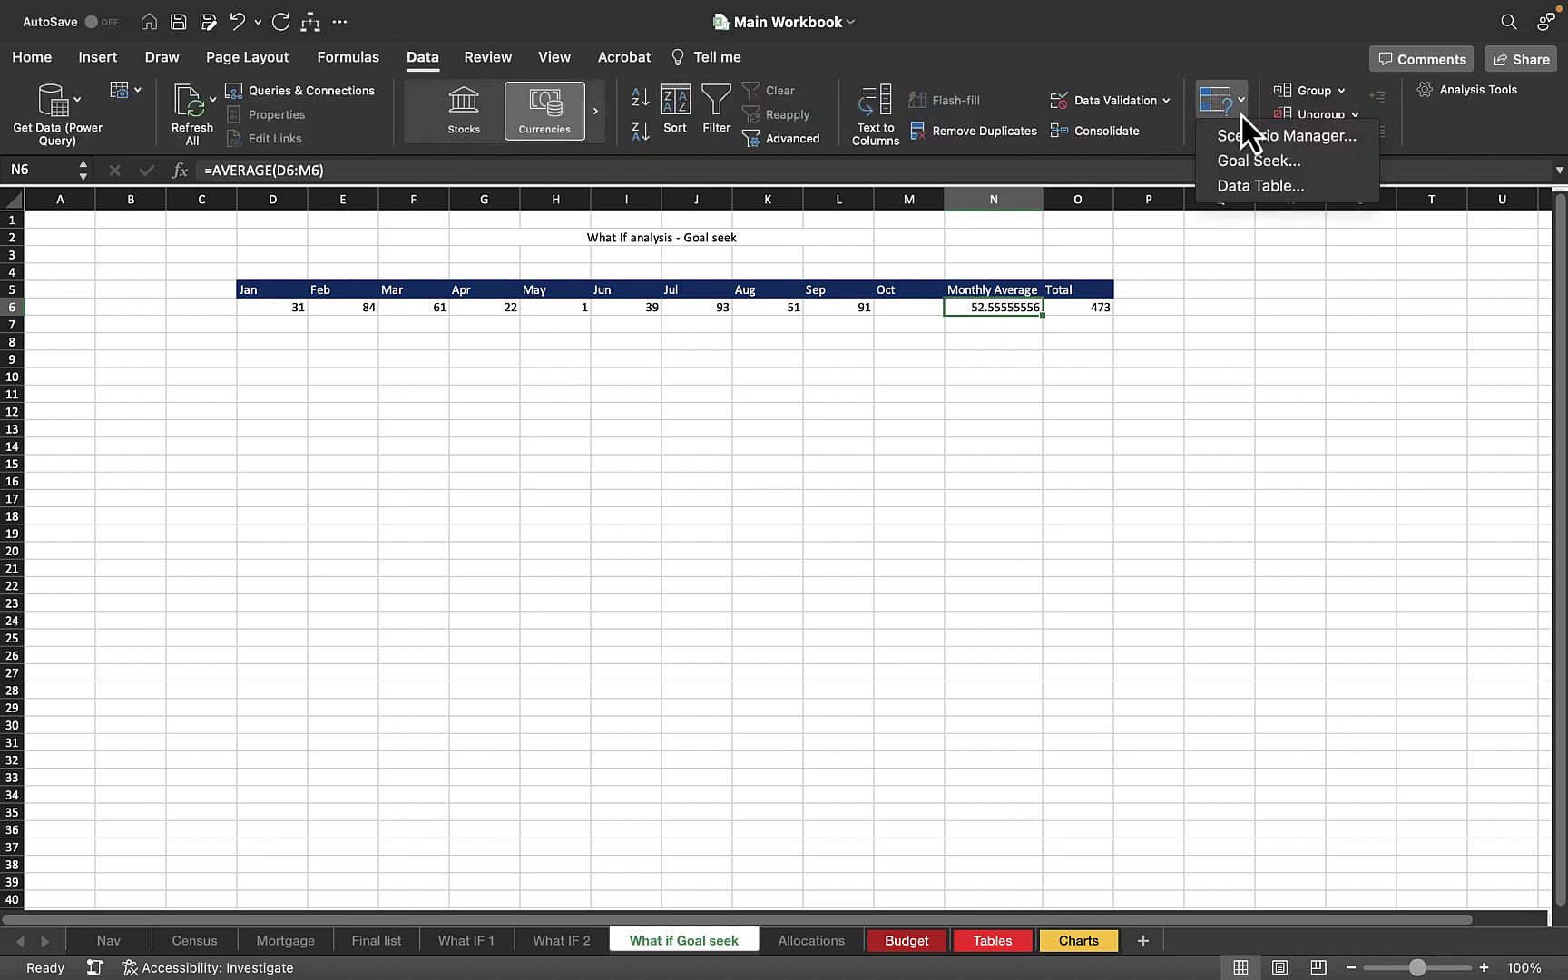
left_click(1264, 168)
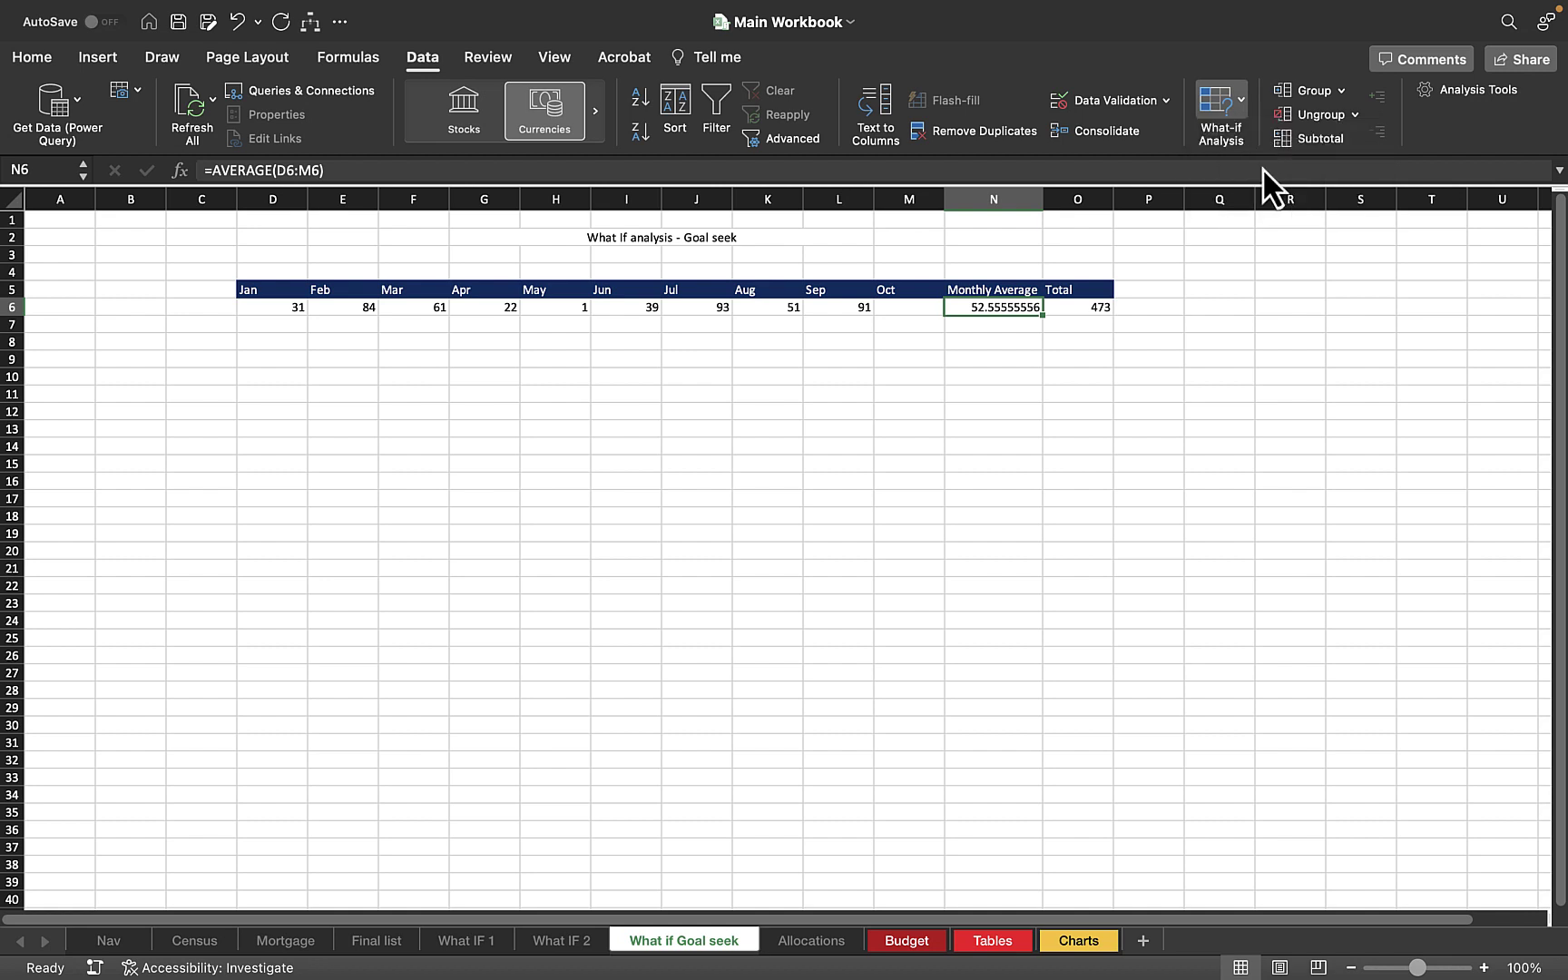
left_click_drag(776, 212, 1218, 320)
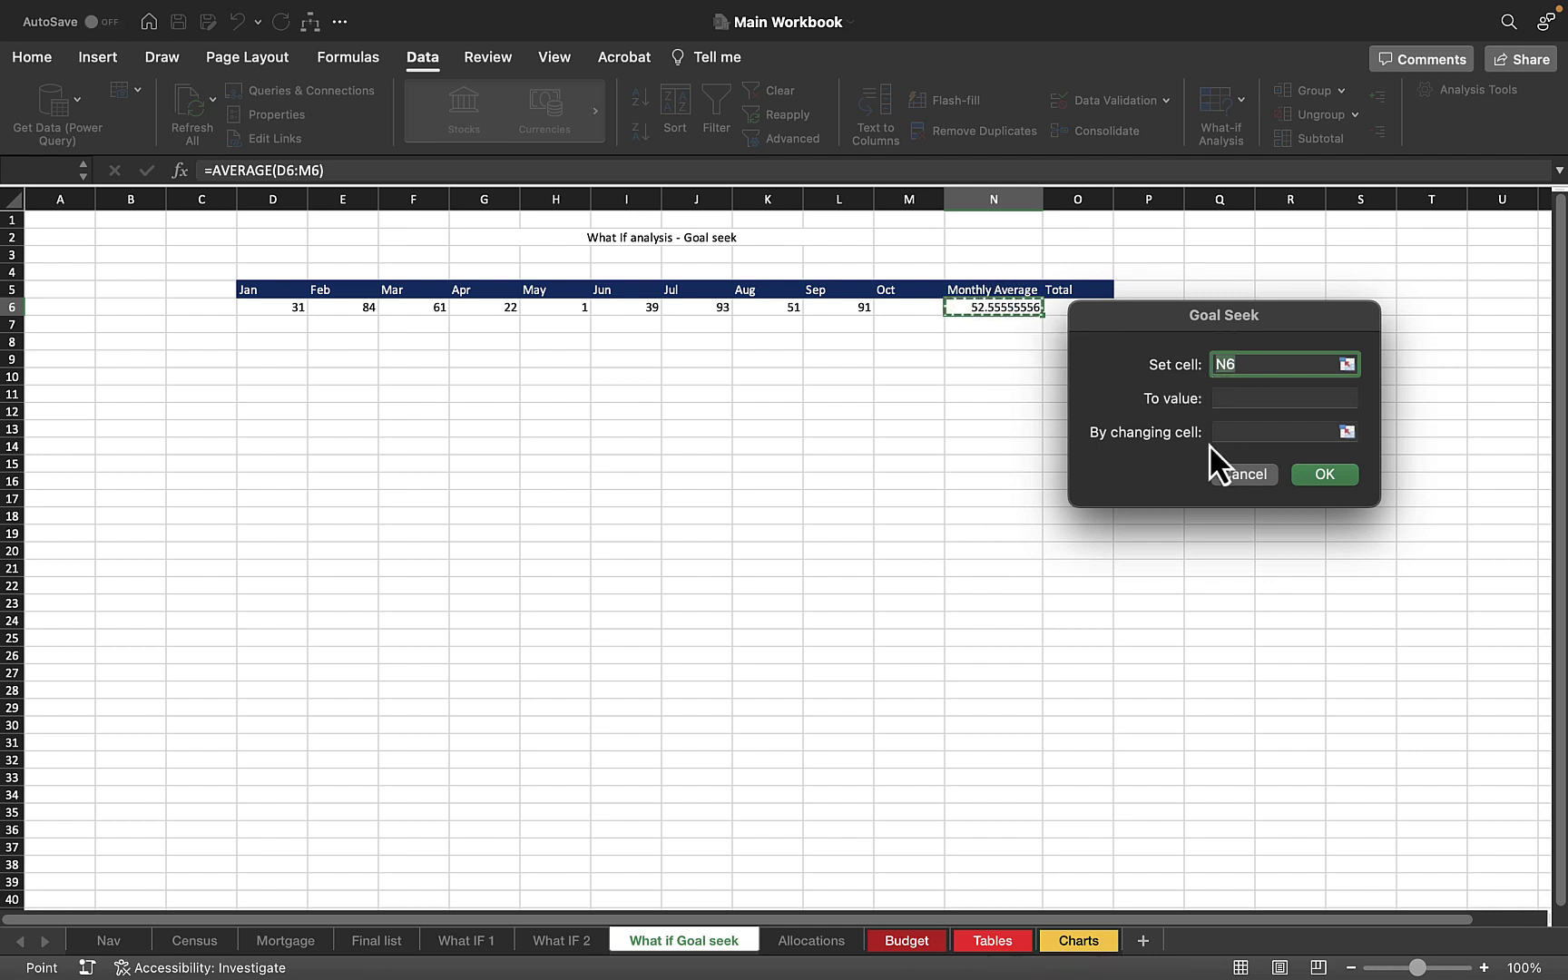
left_click(1234, 397)
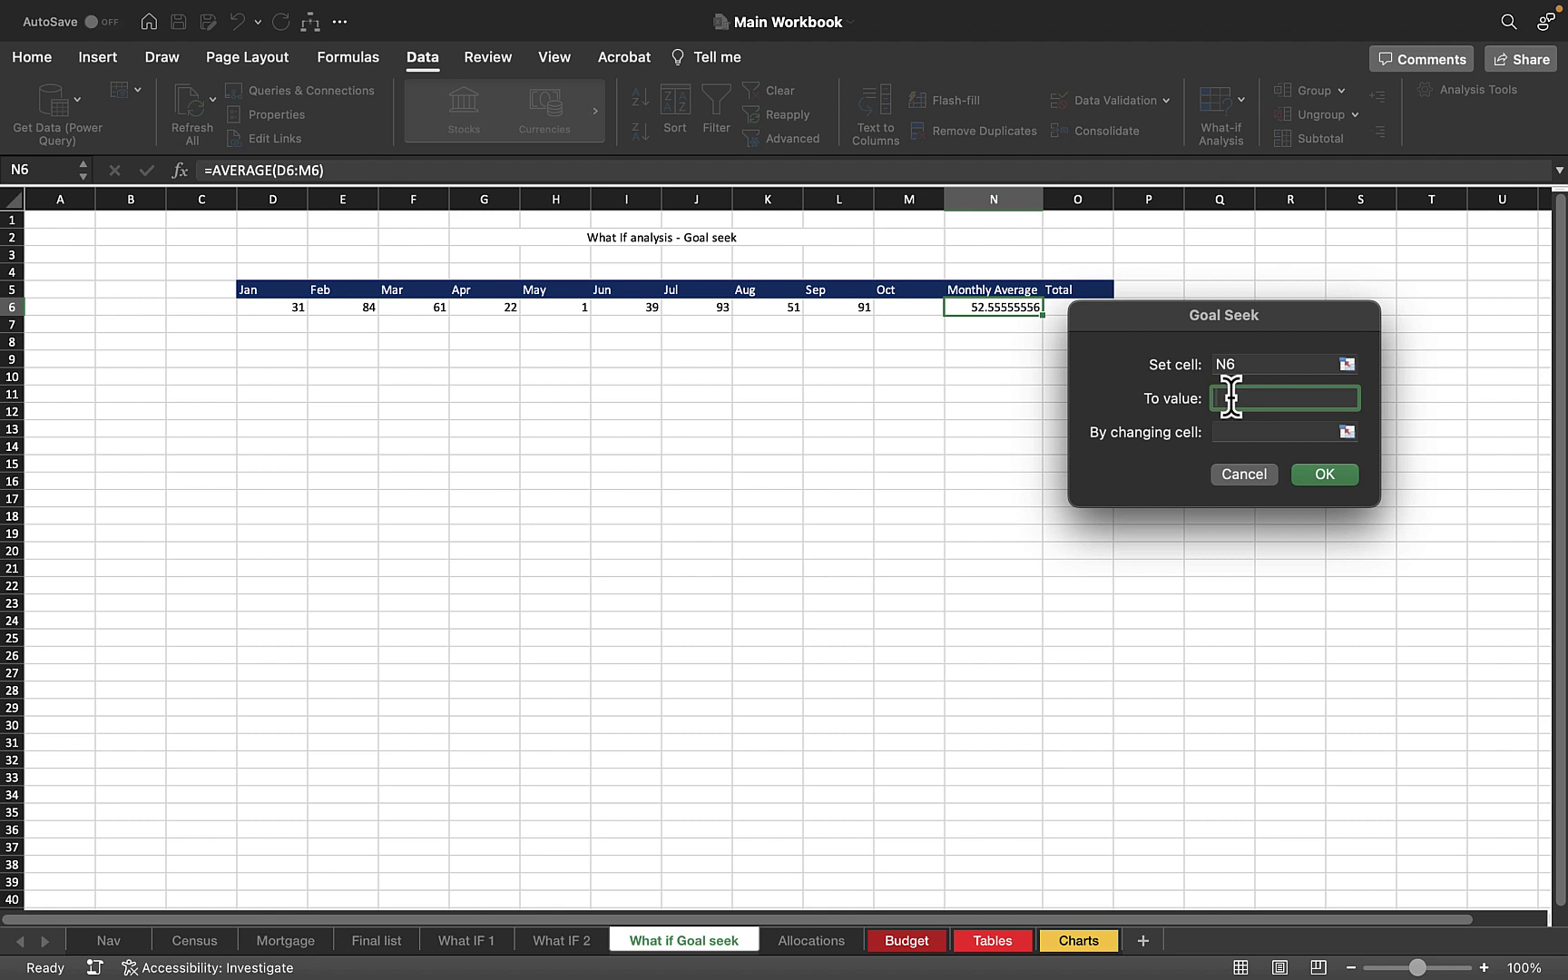
type("100")
left_click(1228, 430)
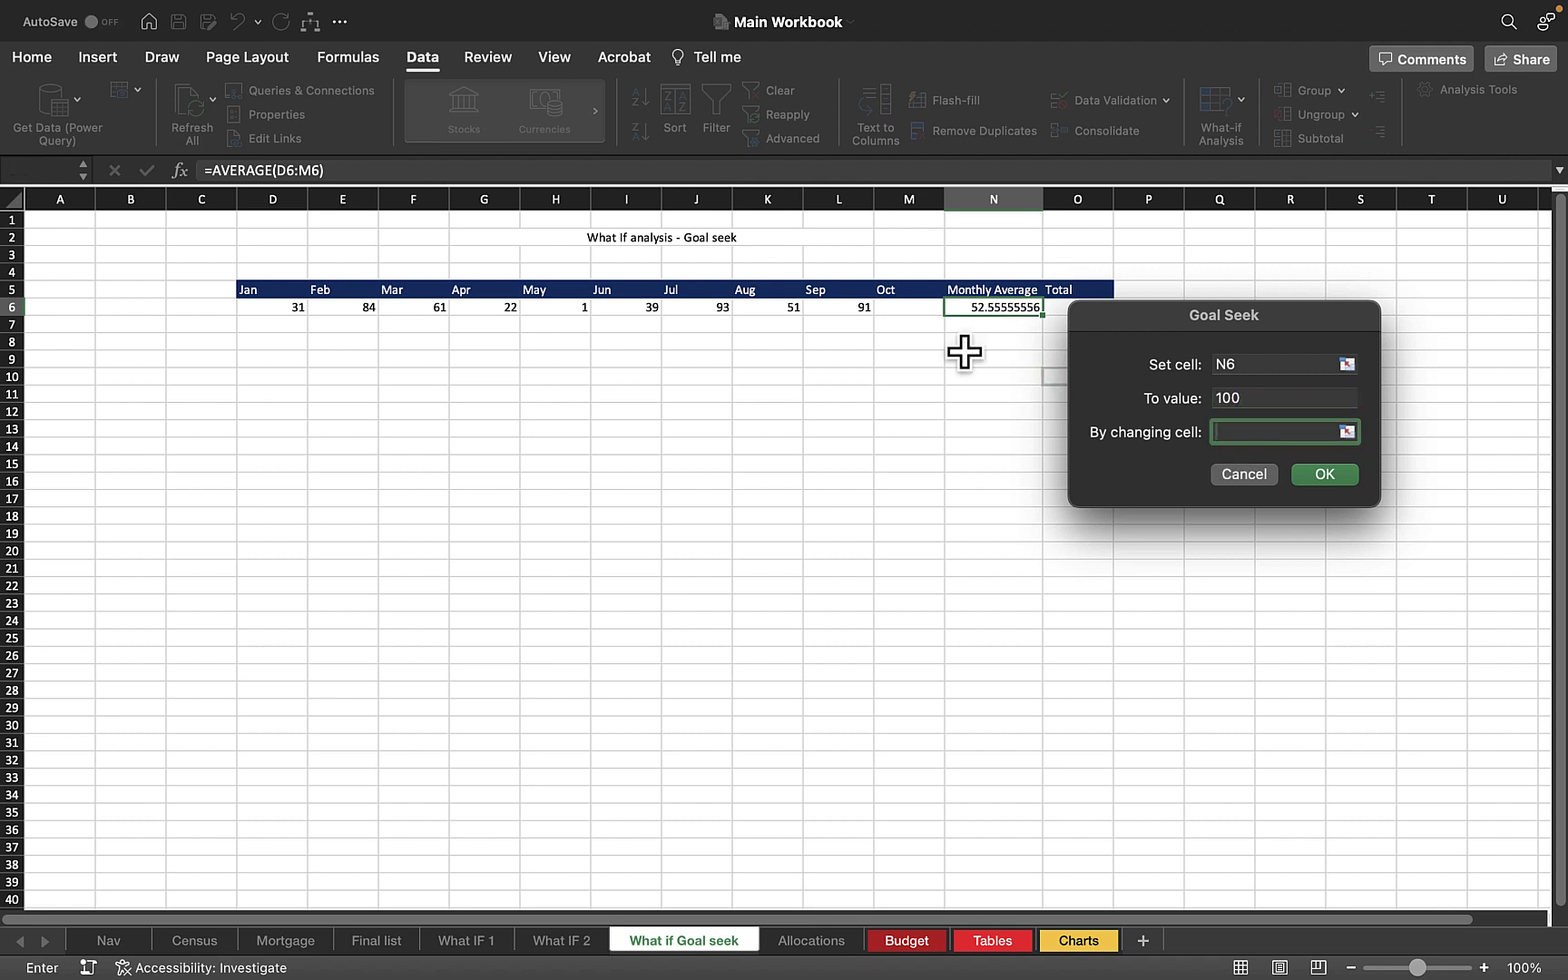
left_click(897, 308)
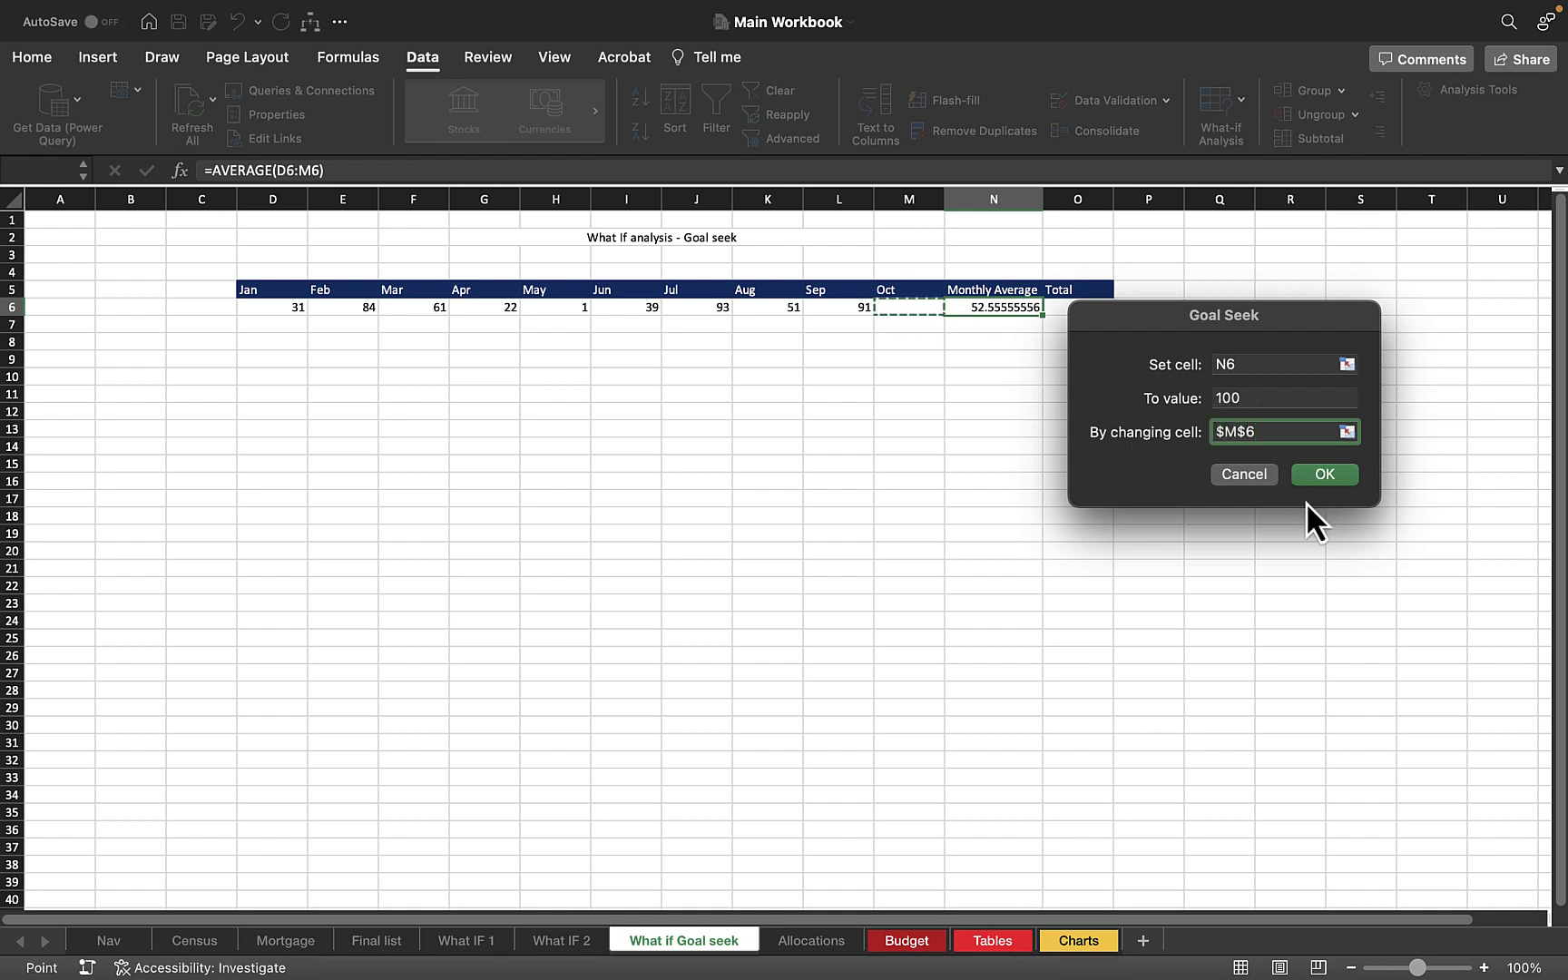
left_click(1322, 479)
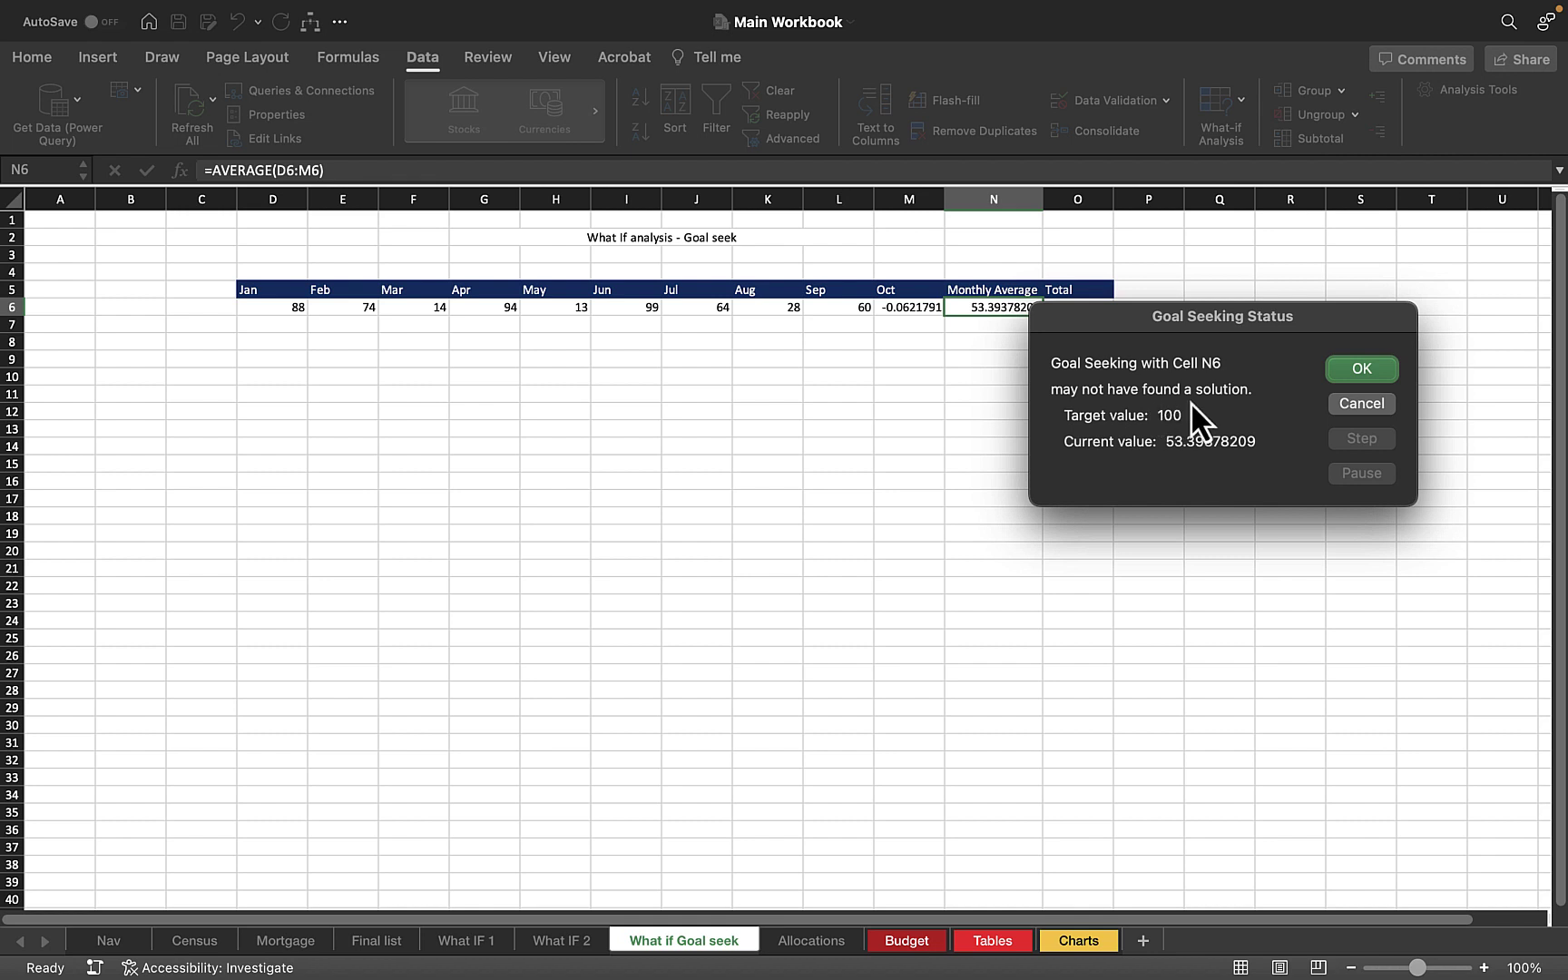
left_click(1362, 368)
Re-enter the Monthly Average formula in N6 as =AVERAGE(D6:M6)
left_click(965, 343)
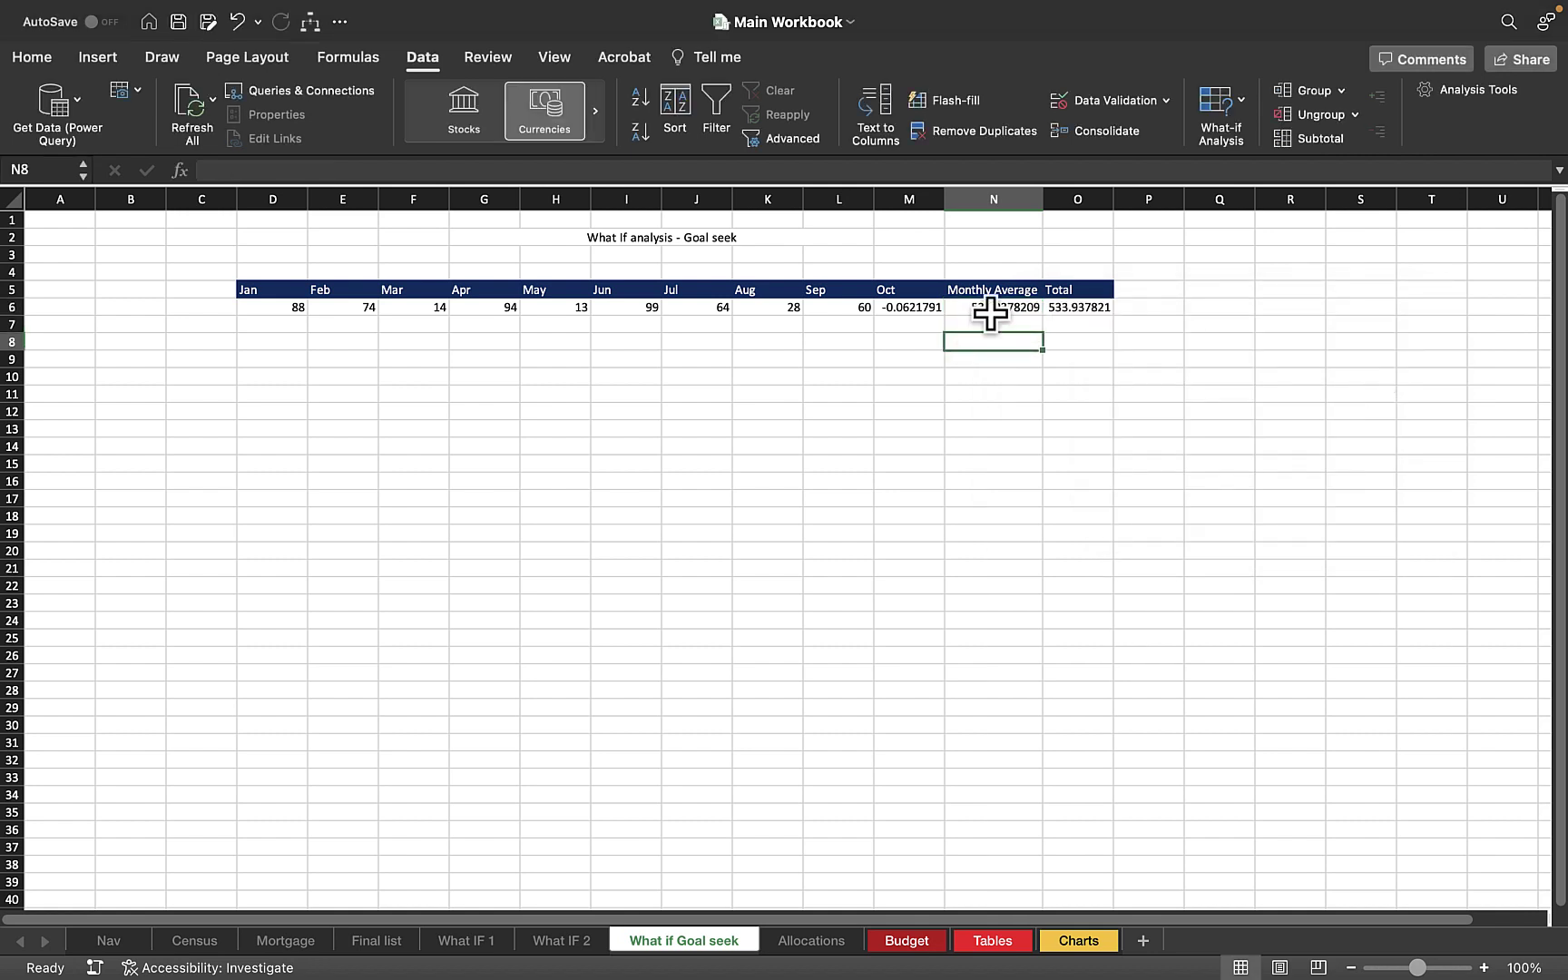
left_click(1077, 307)
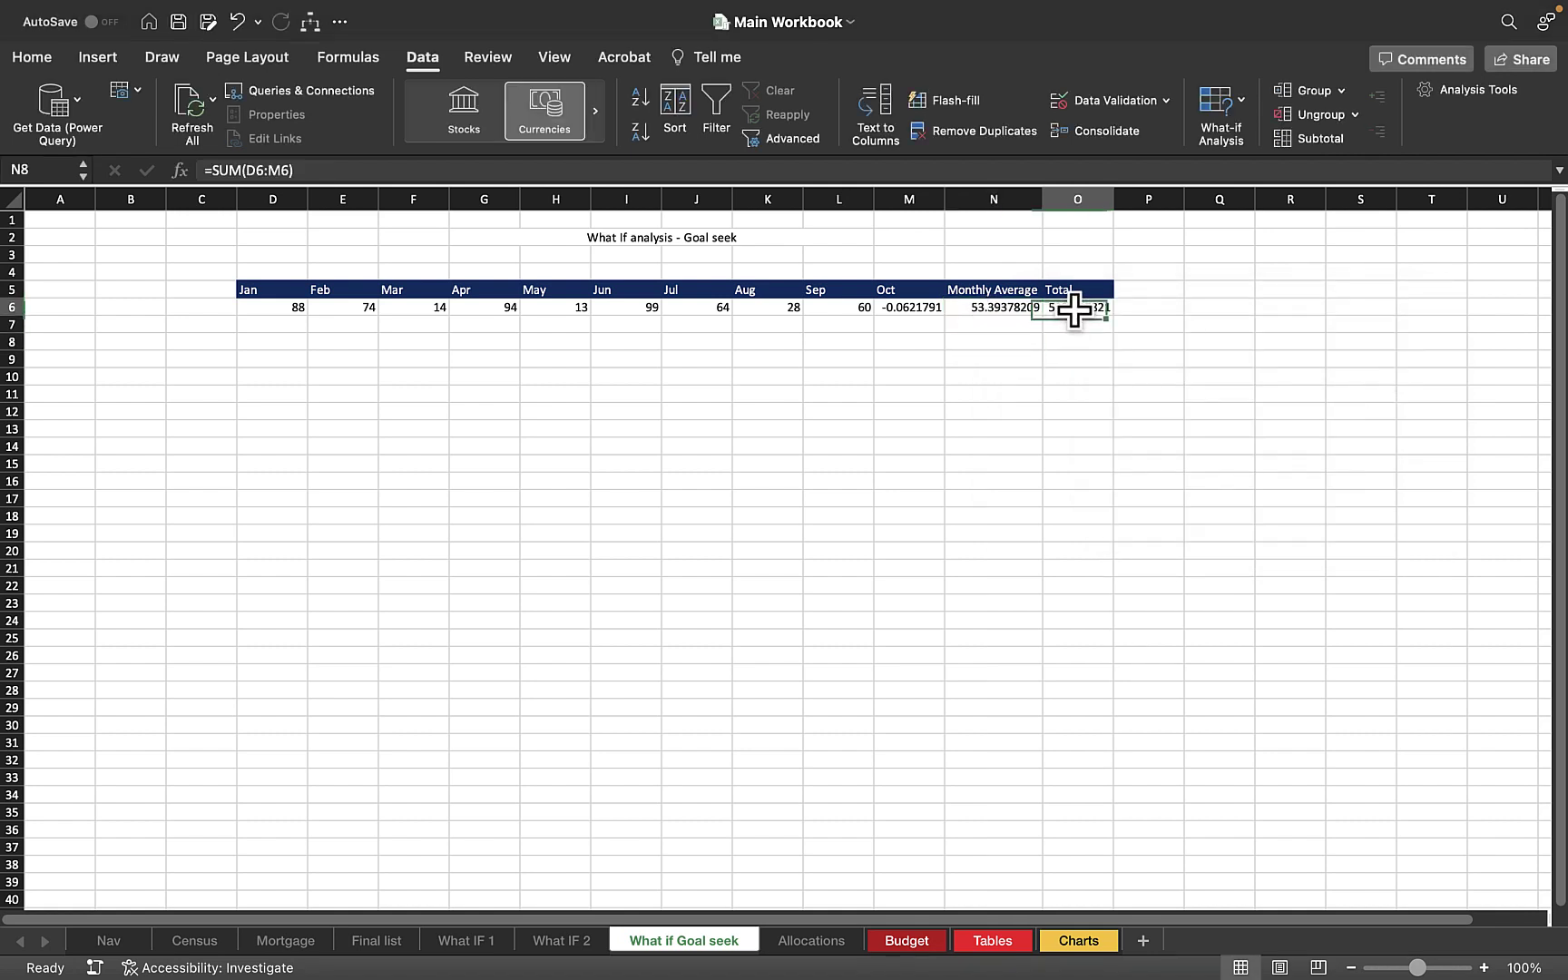
left_click(1013, 316)
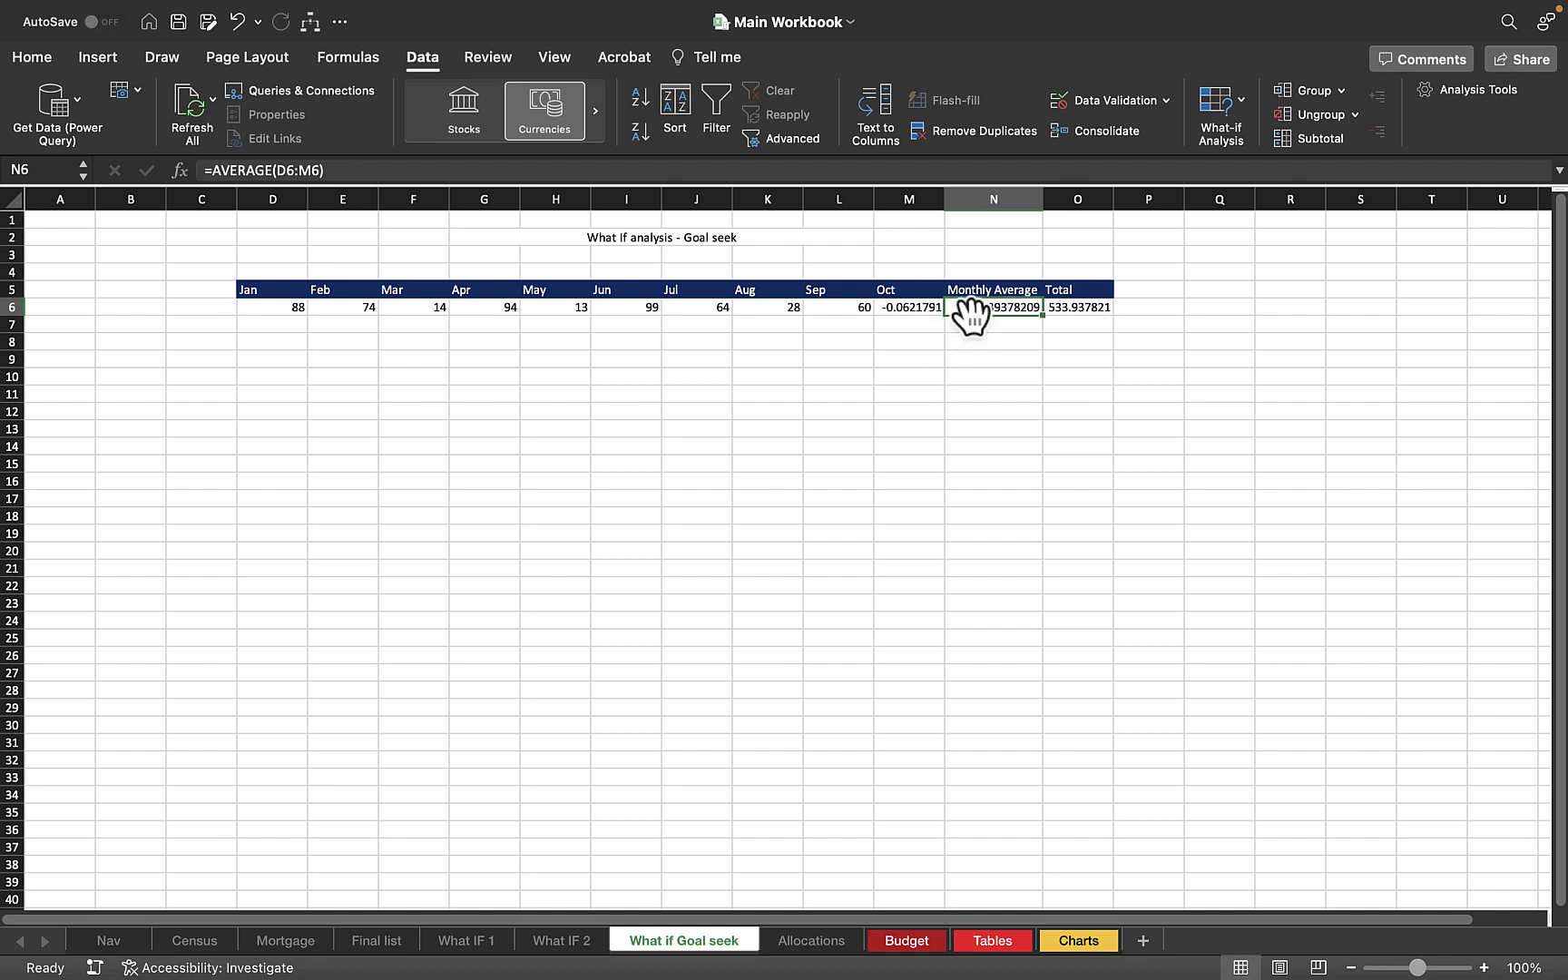
type("=aver")
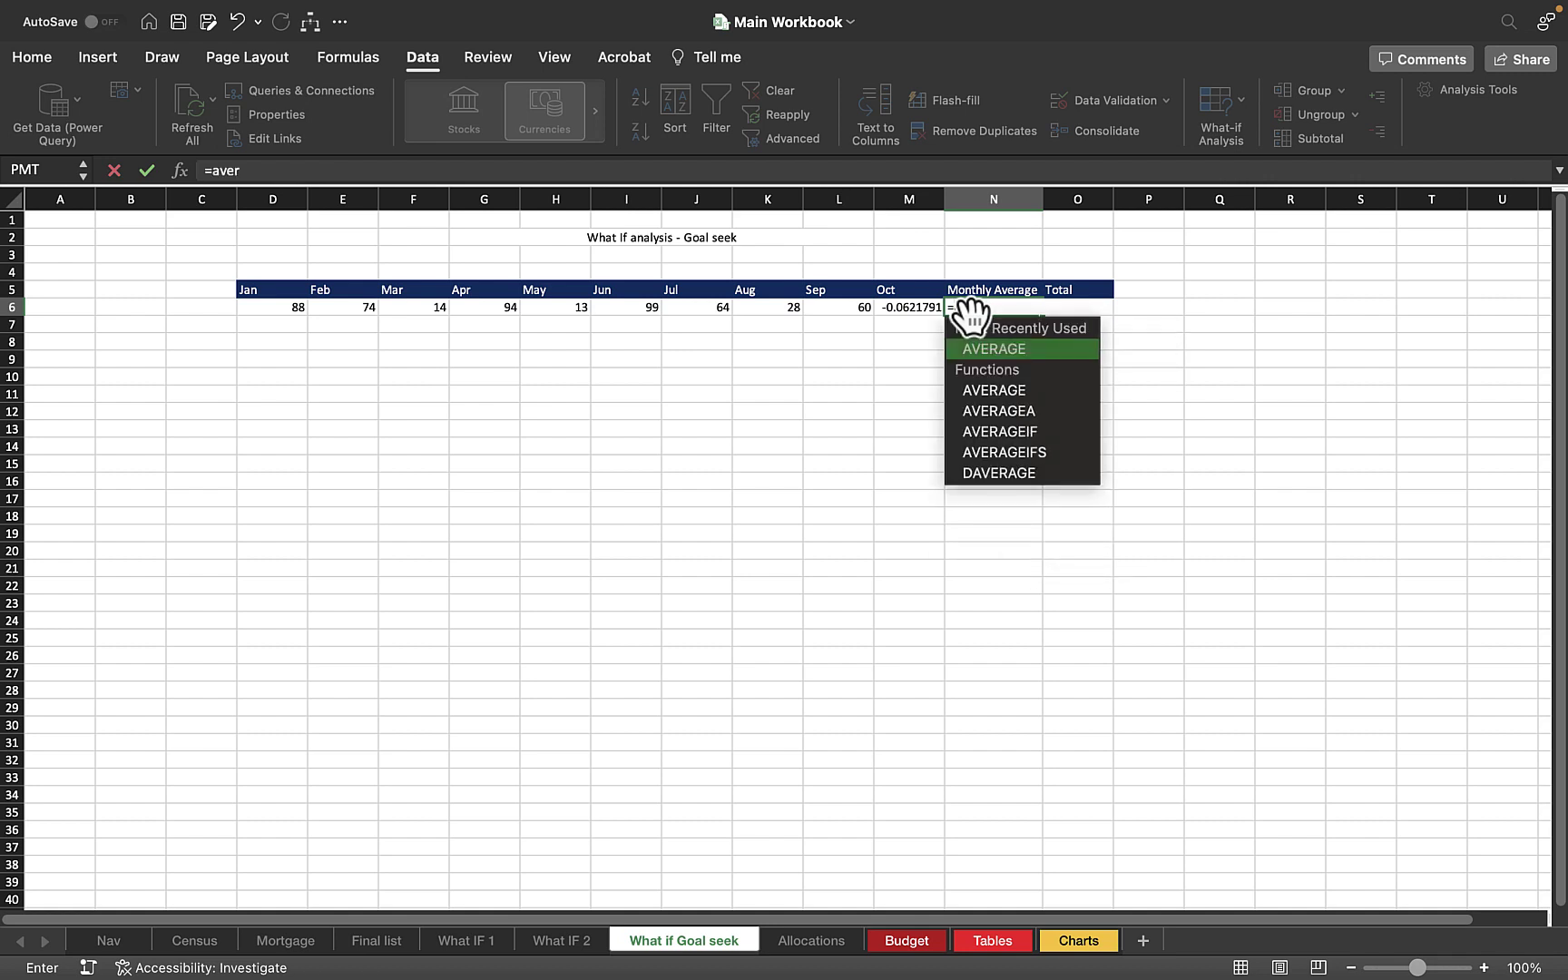
double_click(996, 349)
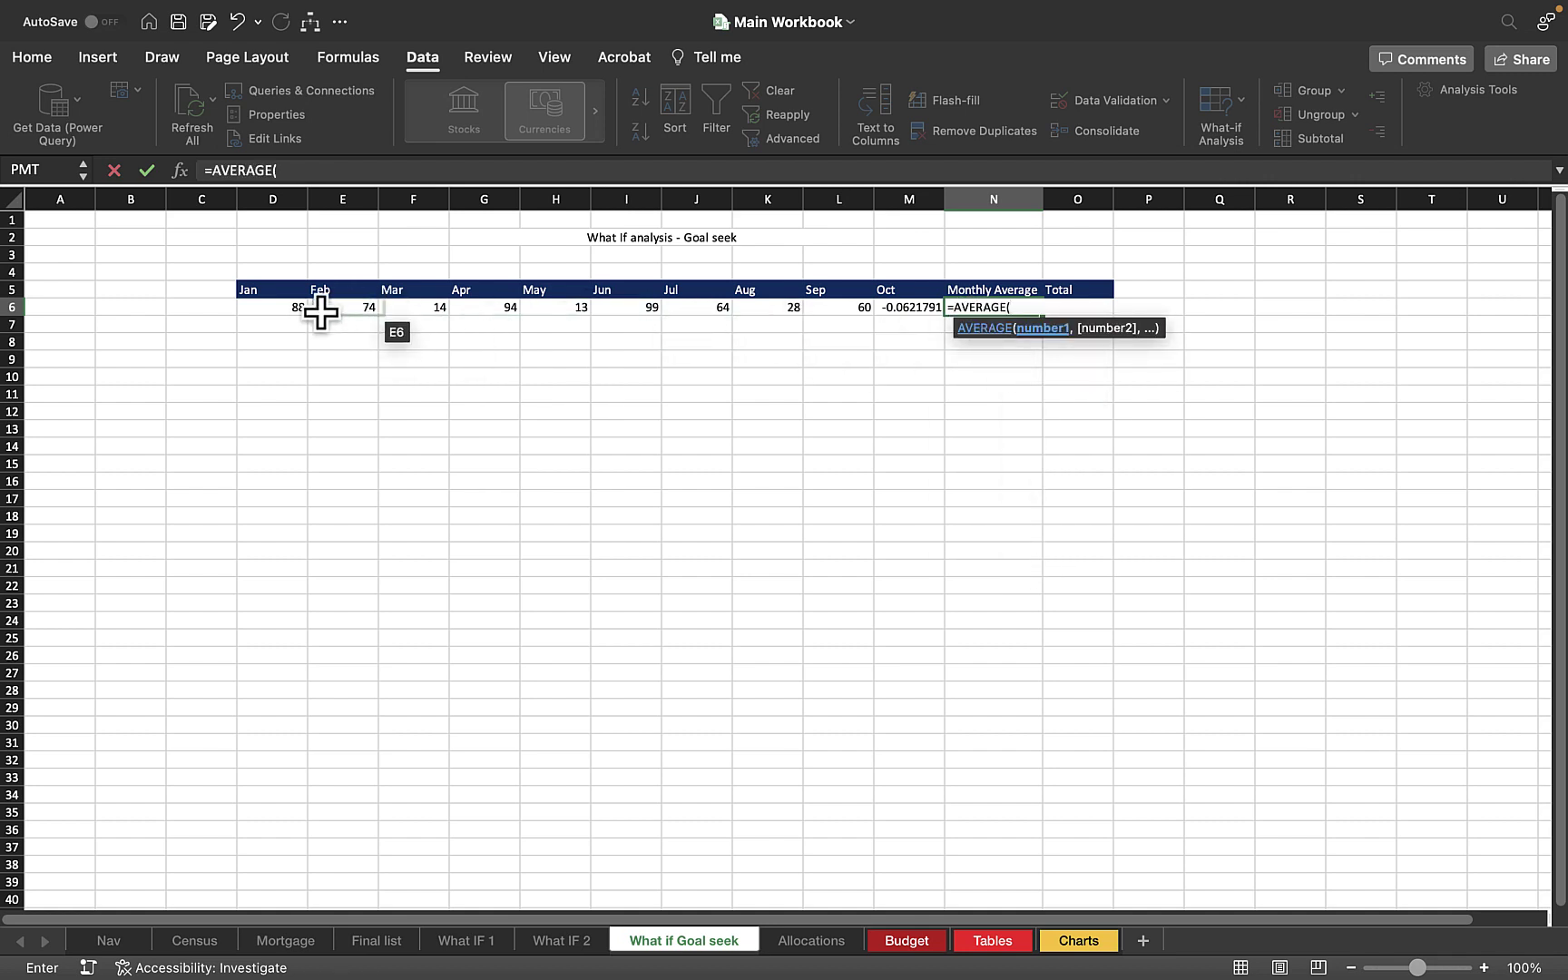
left_click_drag(291, 309, 903, 309)
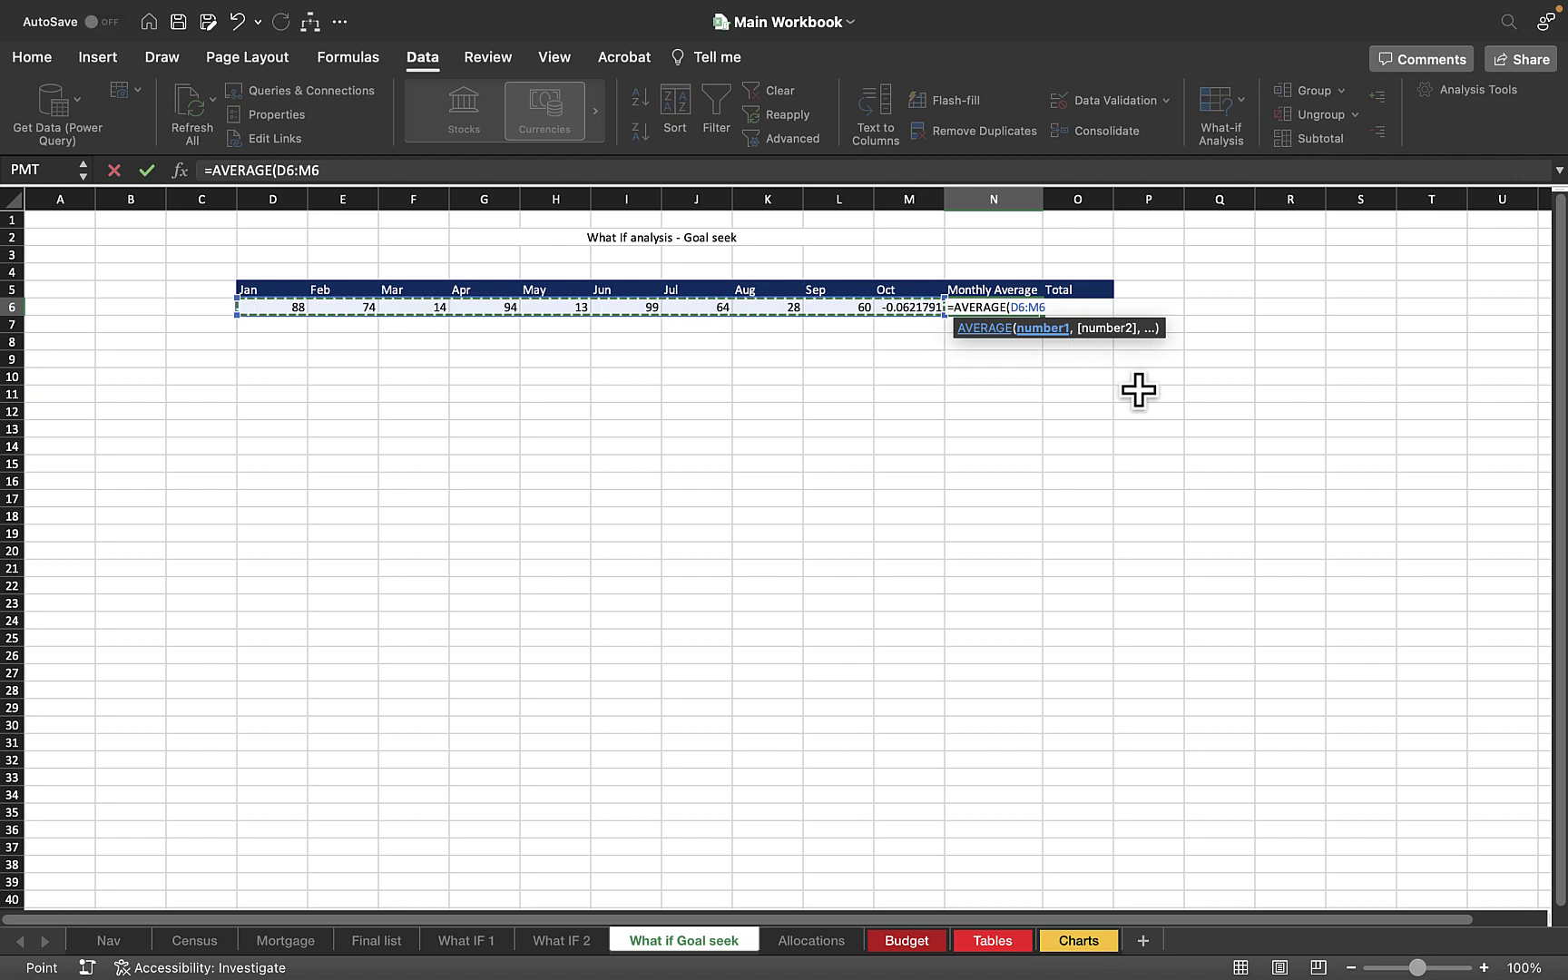
key("Return")
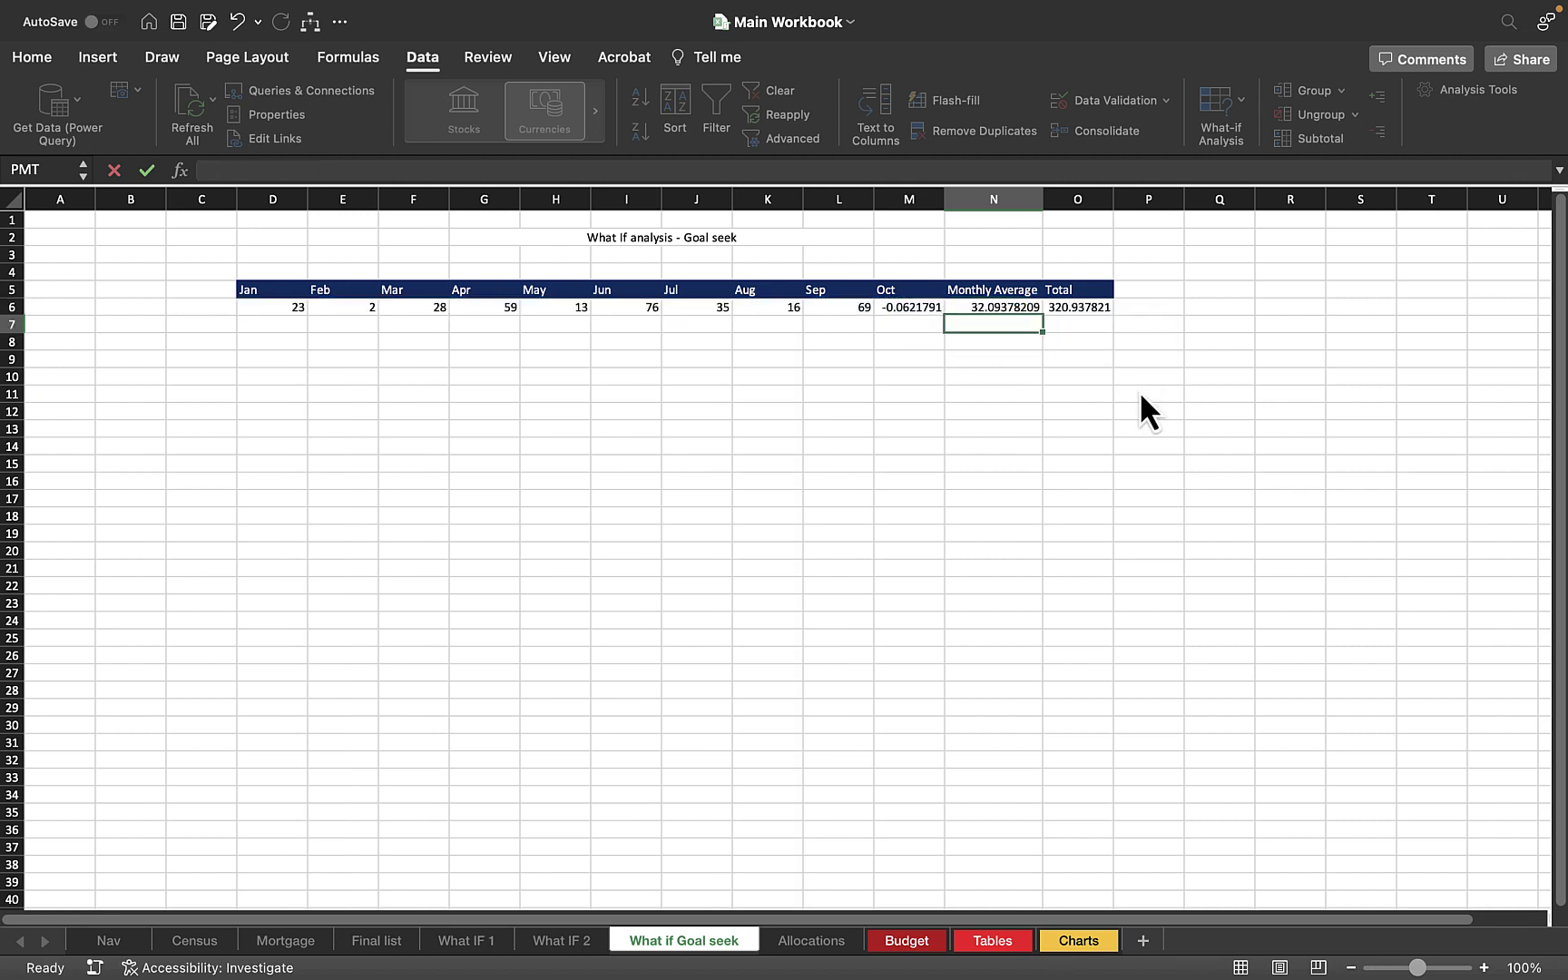
left_click(998, 308)
Clear the goal-seek value from the October cell M6 and select the Monthly Average cell
left_click(903, 309)
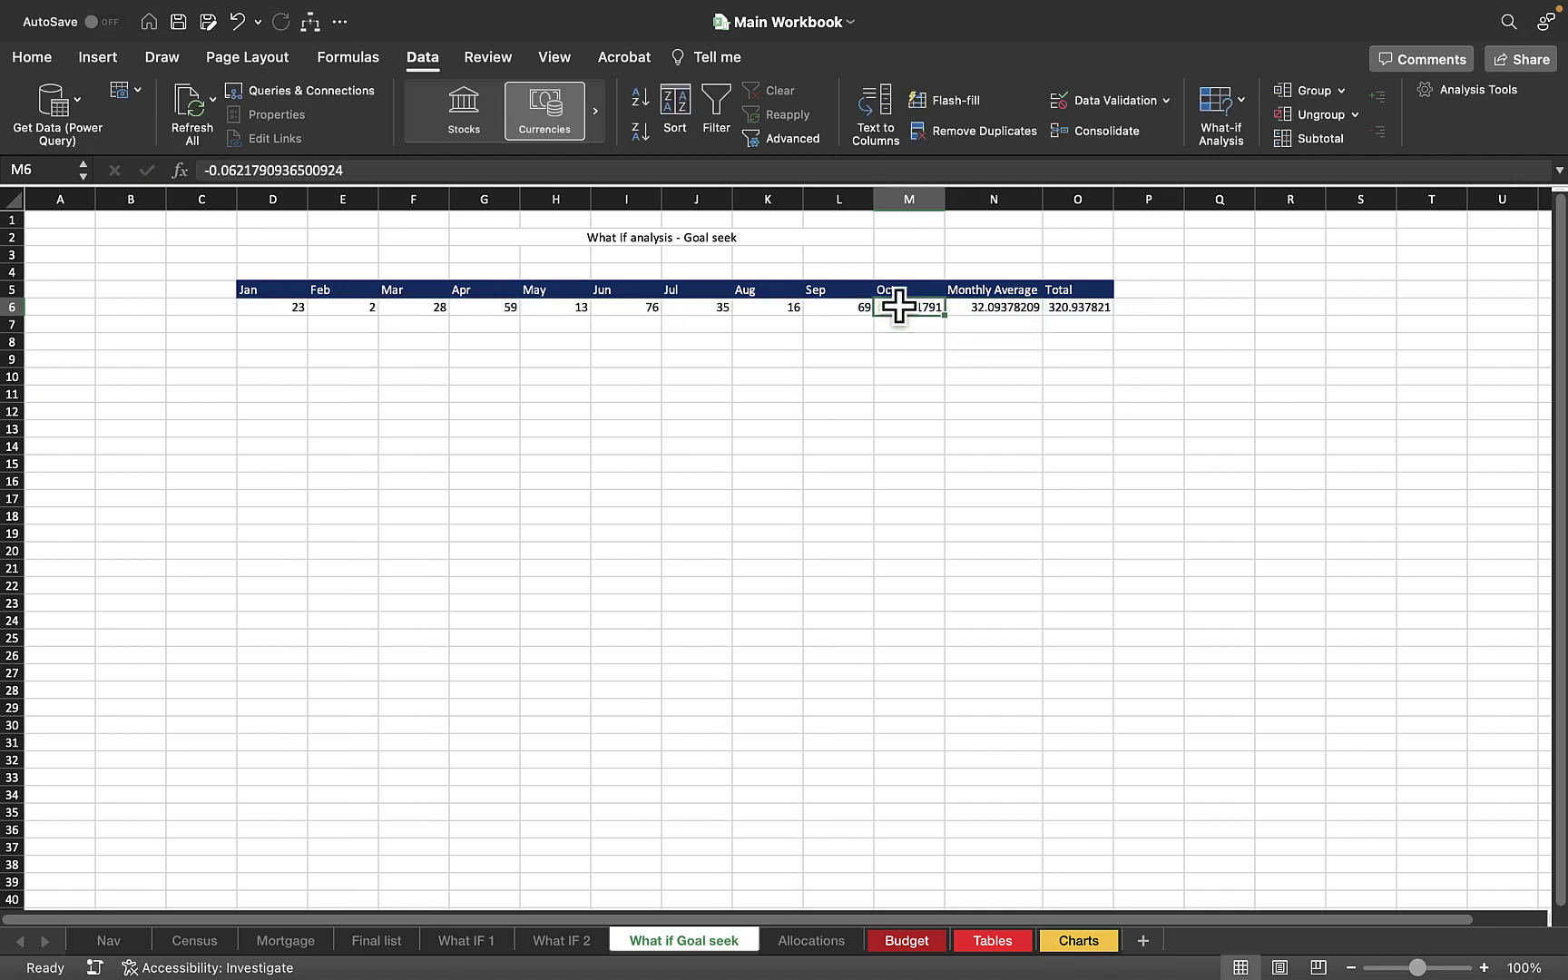
key("Delete")
left_click(1124, 411)
left_click(997, 310)
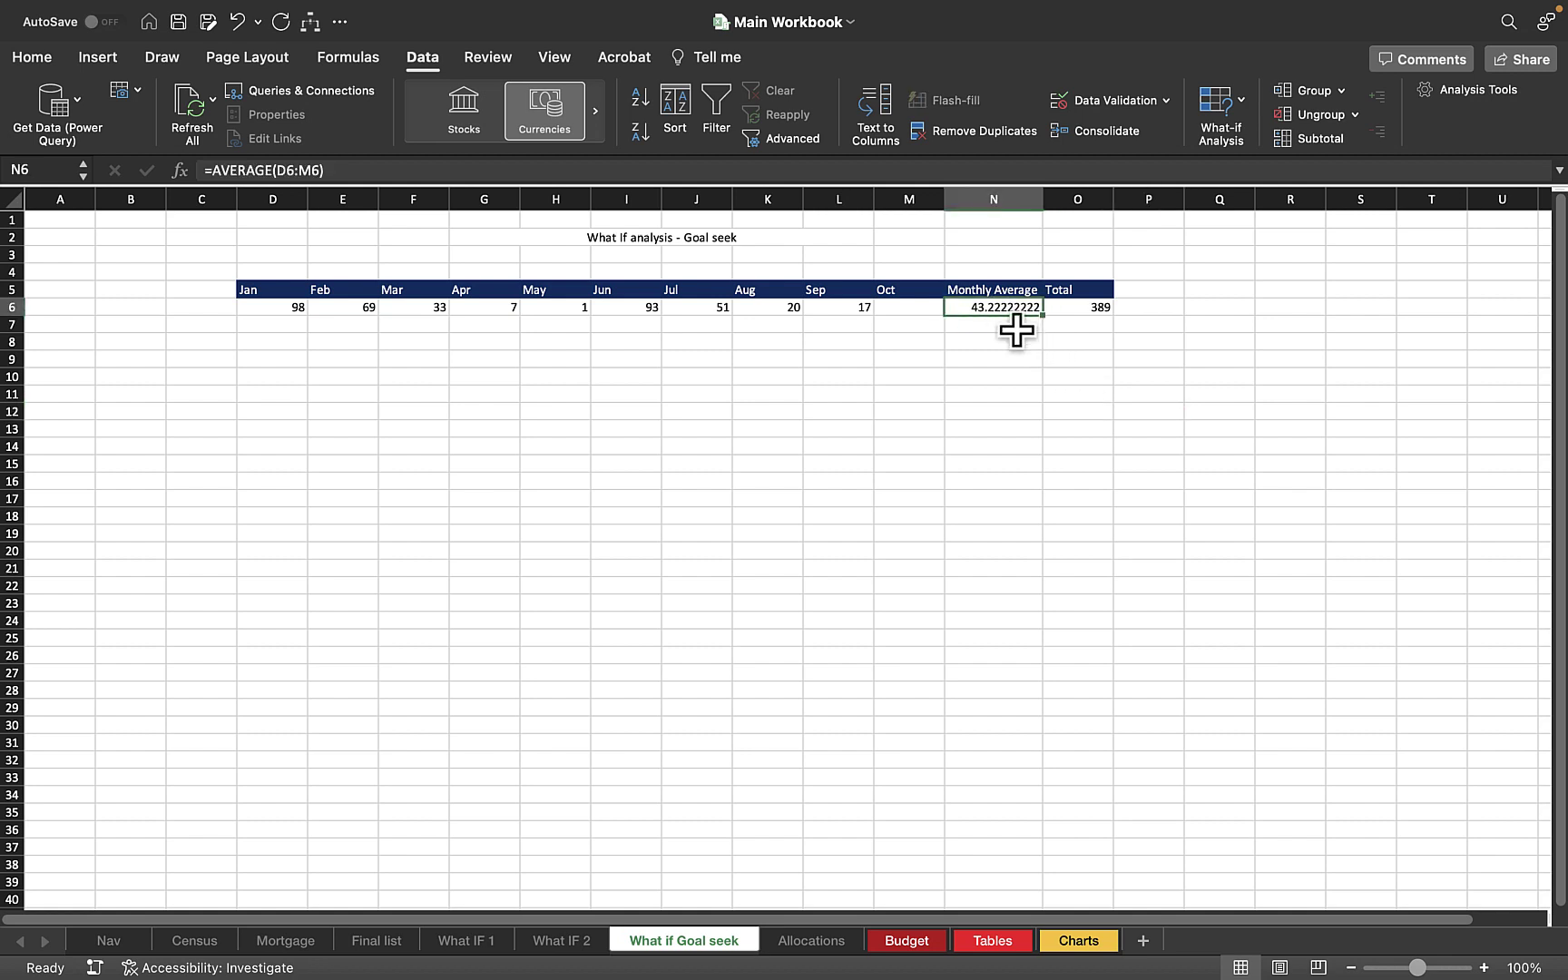
Try replacing the random January formula in D6 with the fixed value 20, and undo the entry
left_click(289, 308)
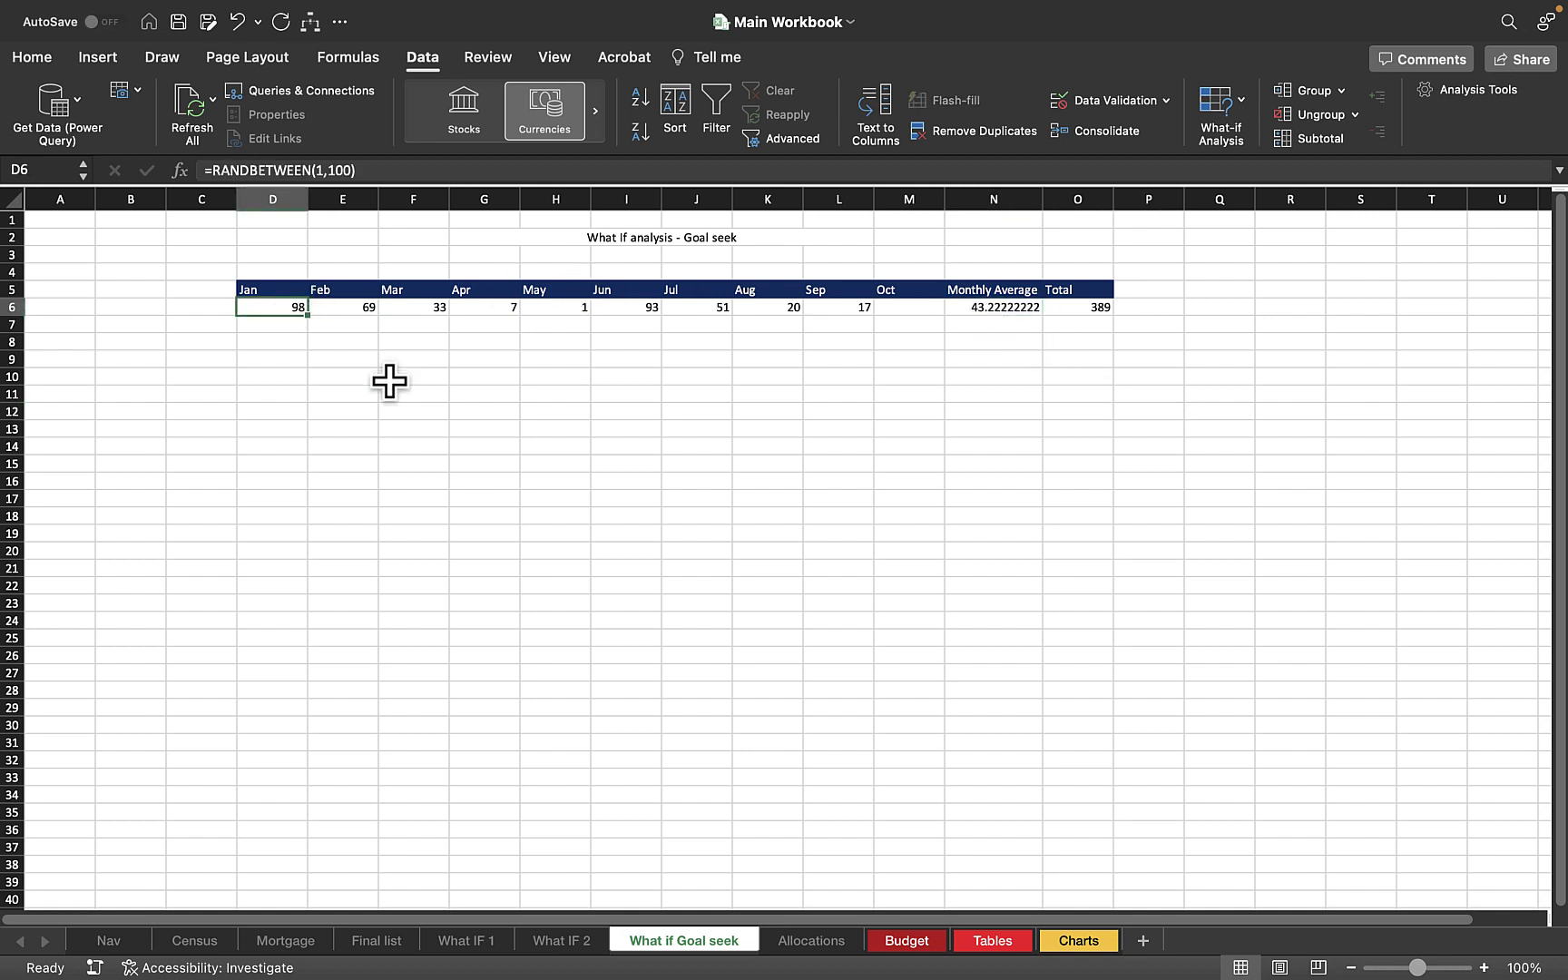
type("20")
key("Return")
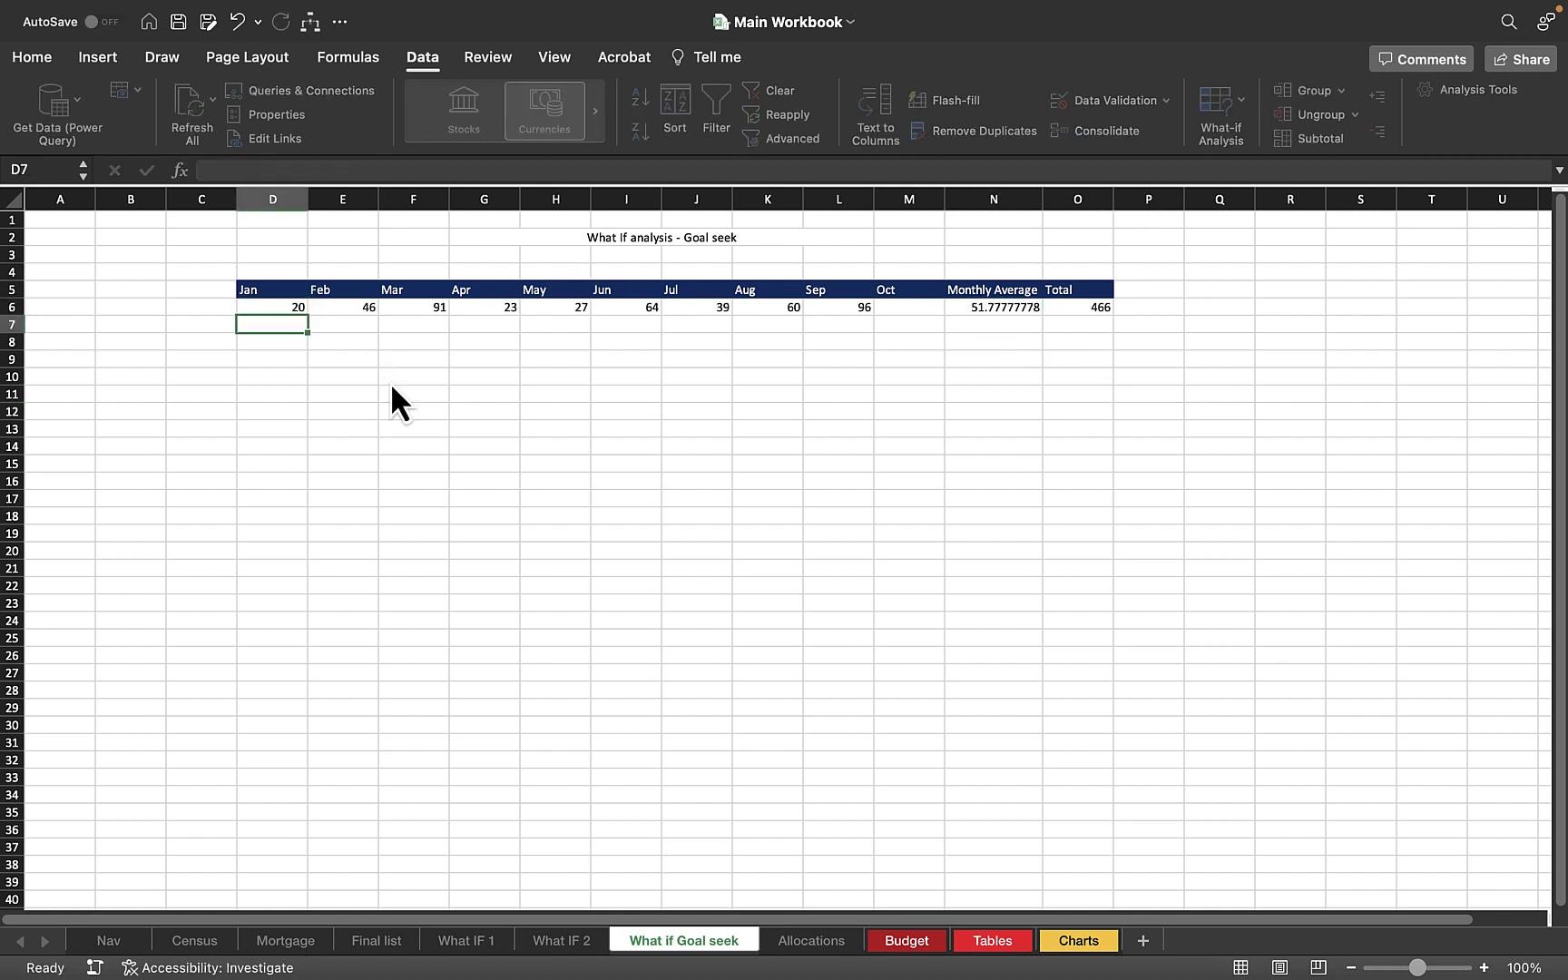
left_click(370, 313)
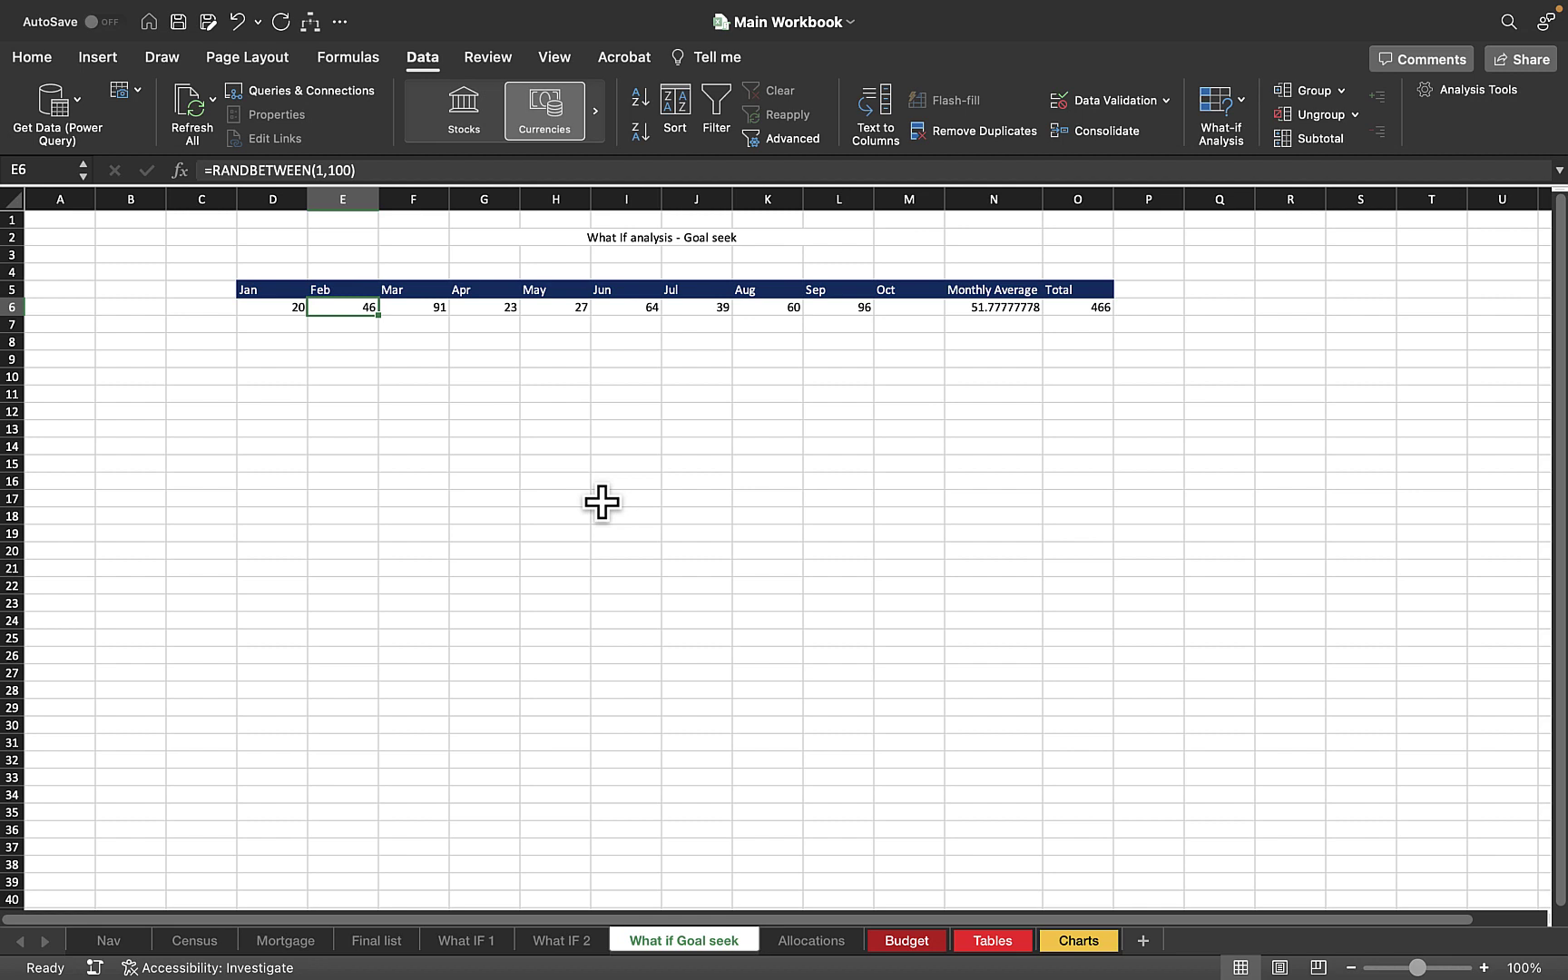
left_click(441, 308)
left_click(494, 309)
left_click(555, 310)
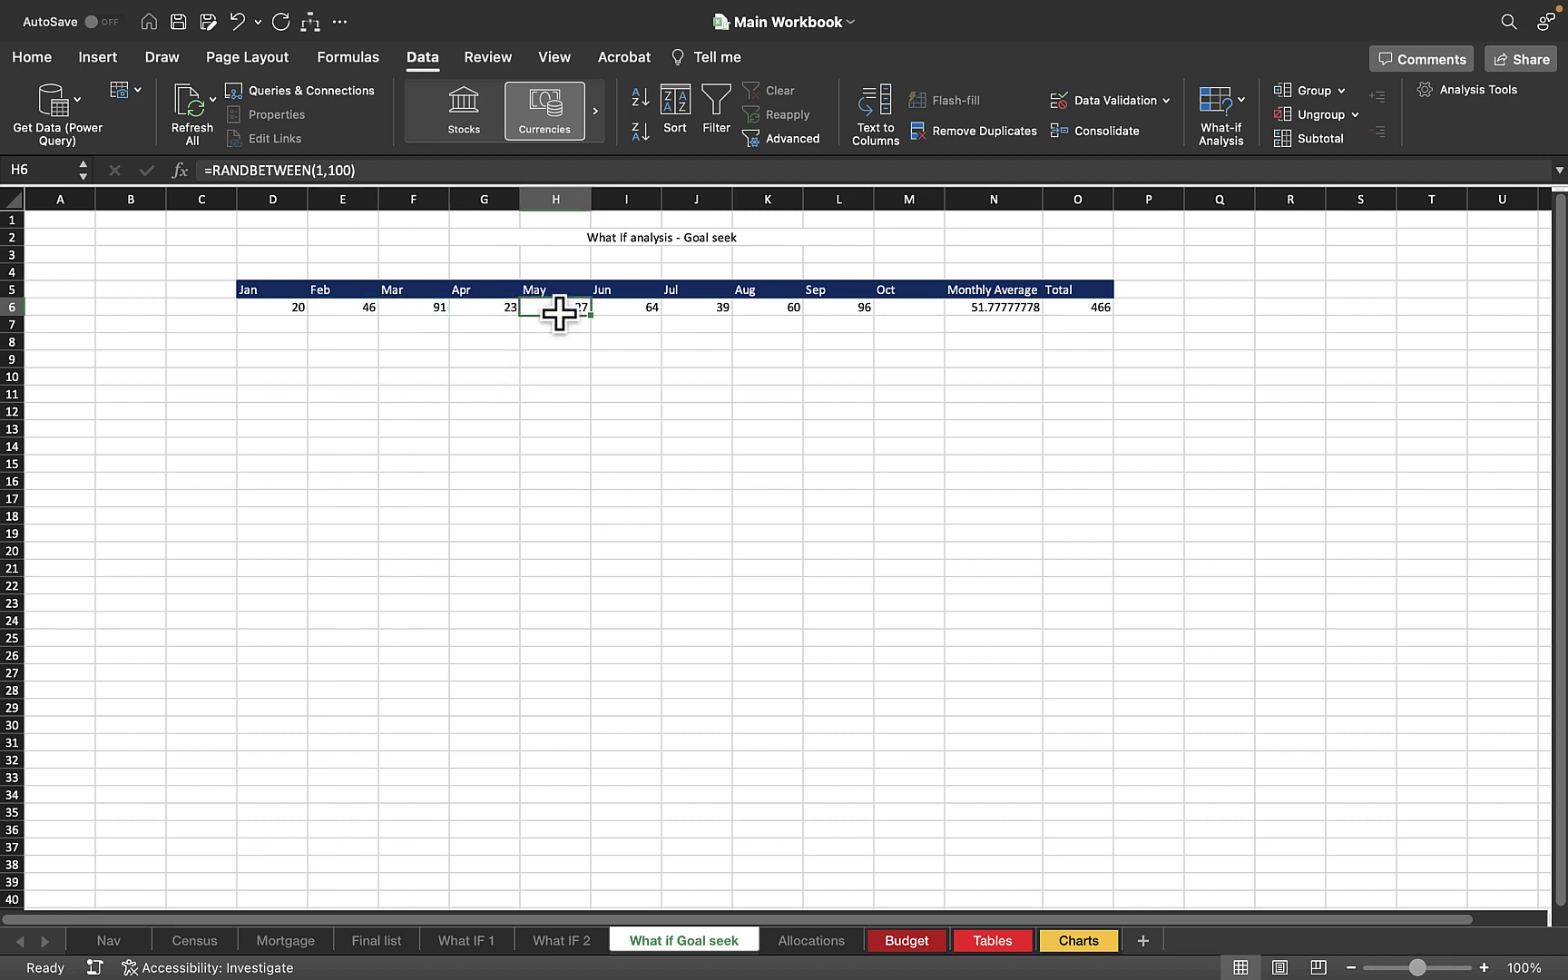
key("super+z")
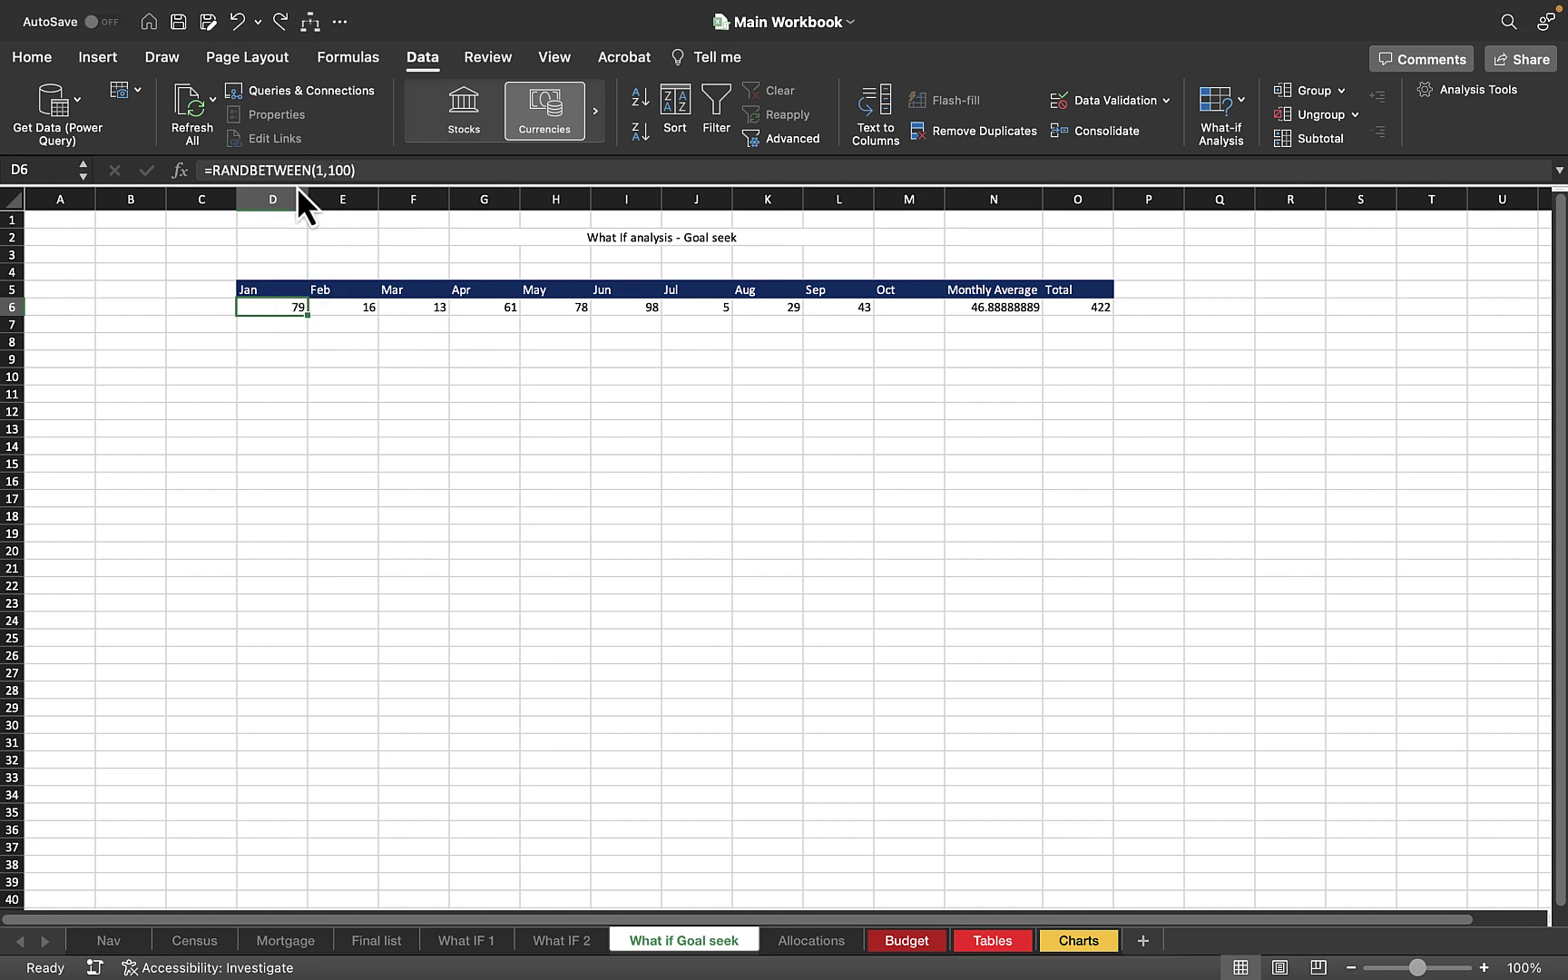
Convert the January to September formulas in D6:L6 to fixed values by pasting the copied range over itself as values
left_click_drag(303, 310, 378, 307)
left_click(717, 391)
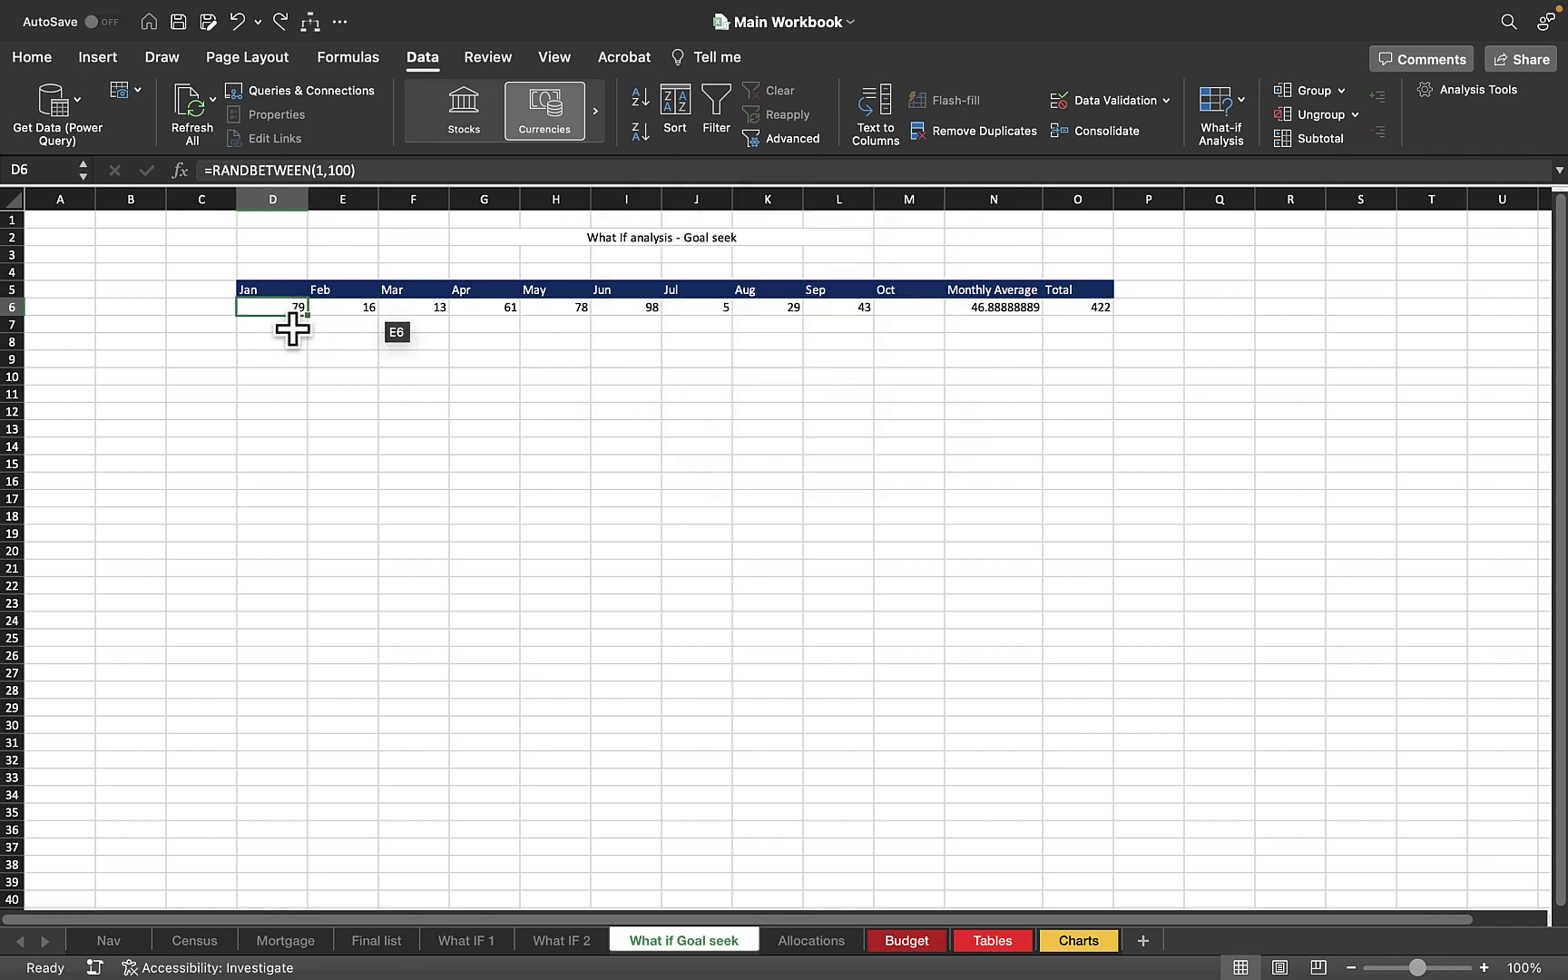
left_click(311, 326)
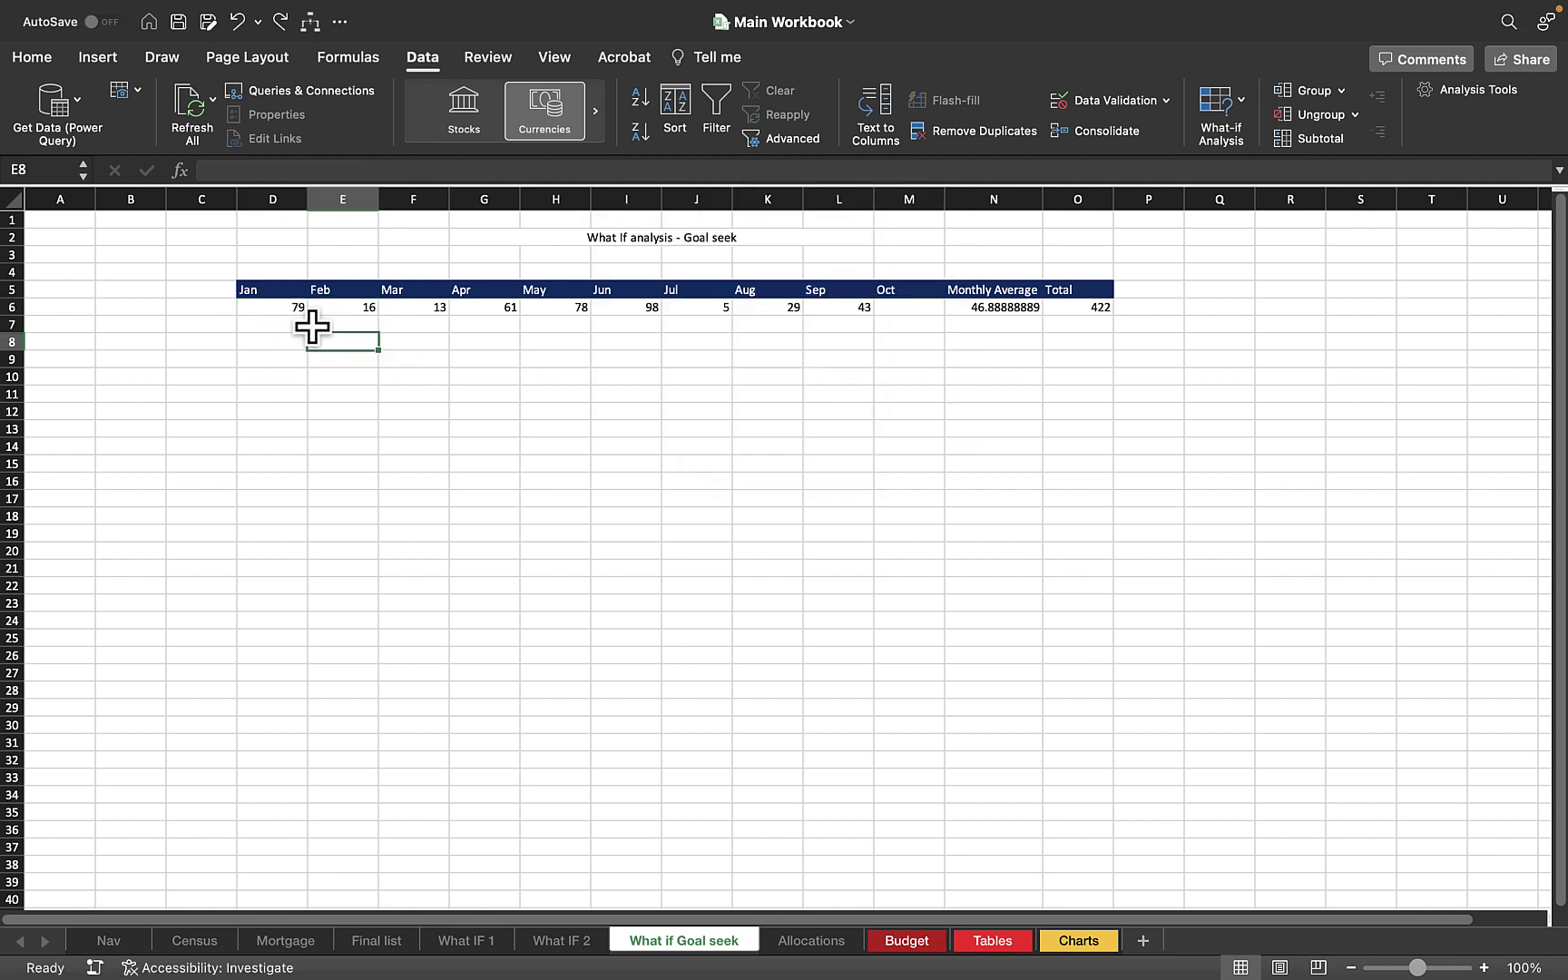
left_click_drag(292, 312, 873, 302)
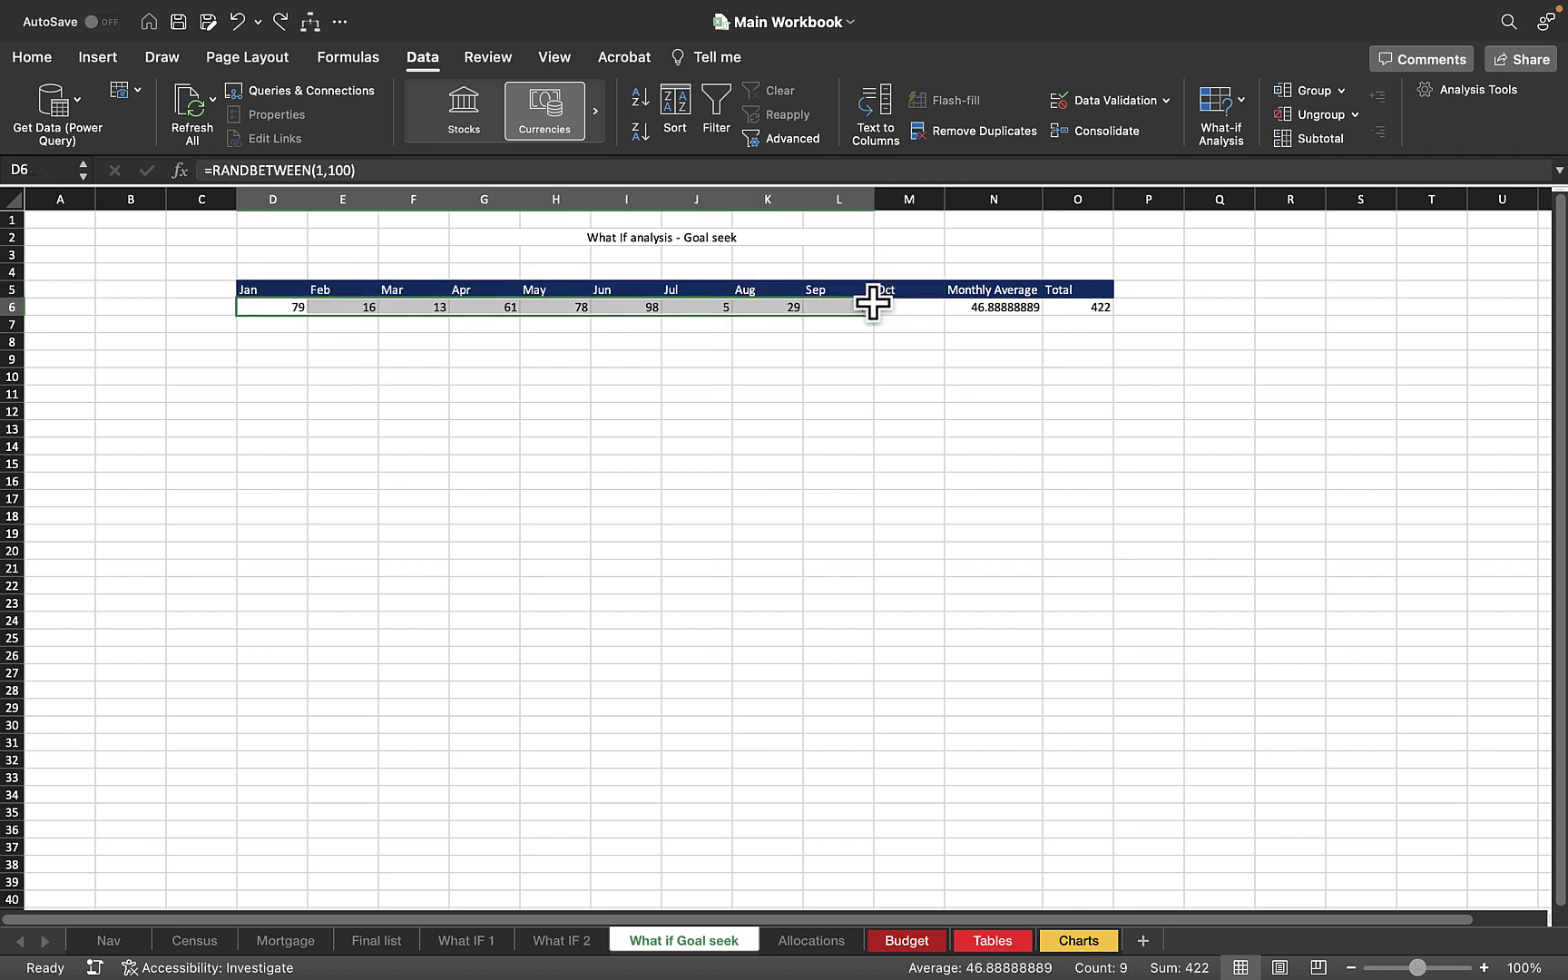
key("super+c")
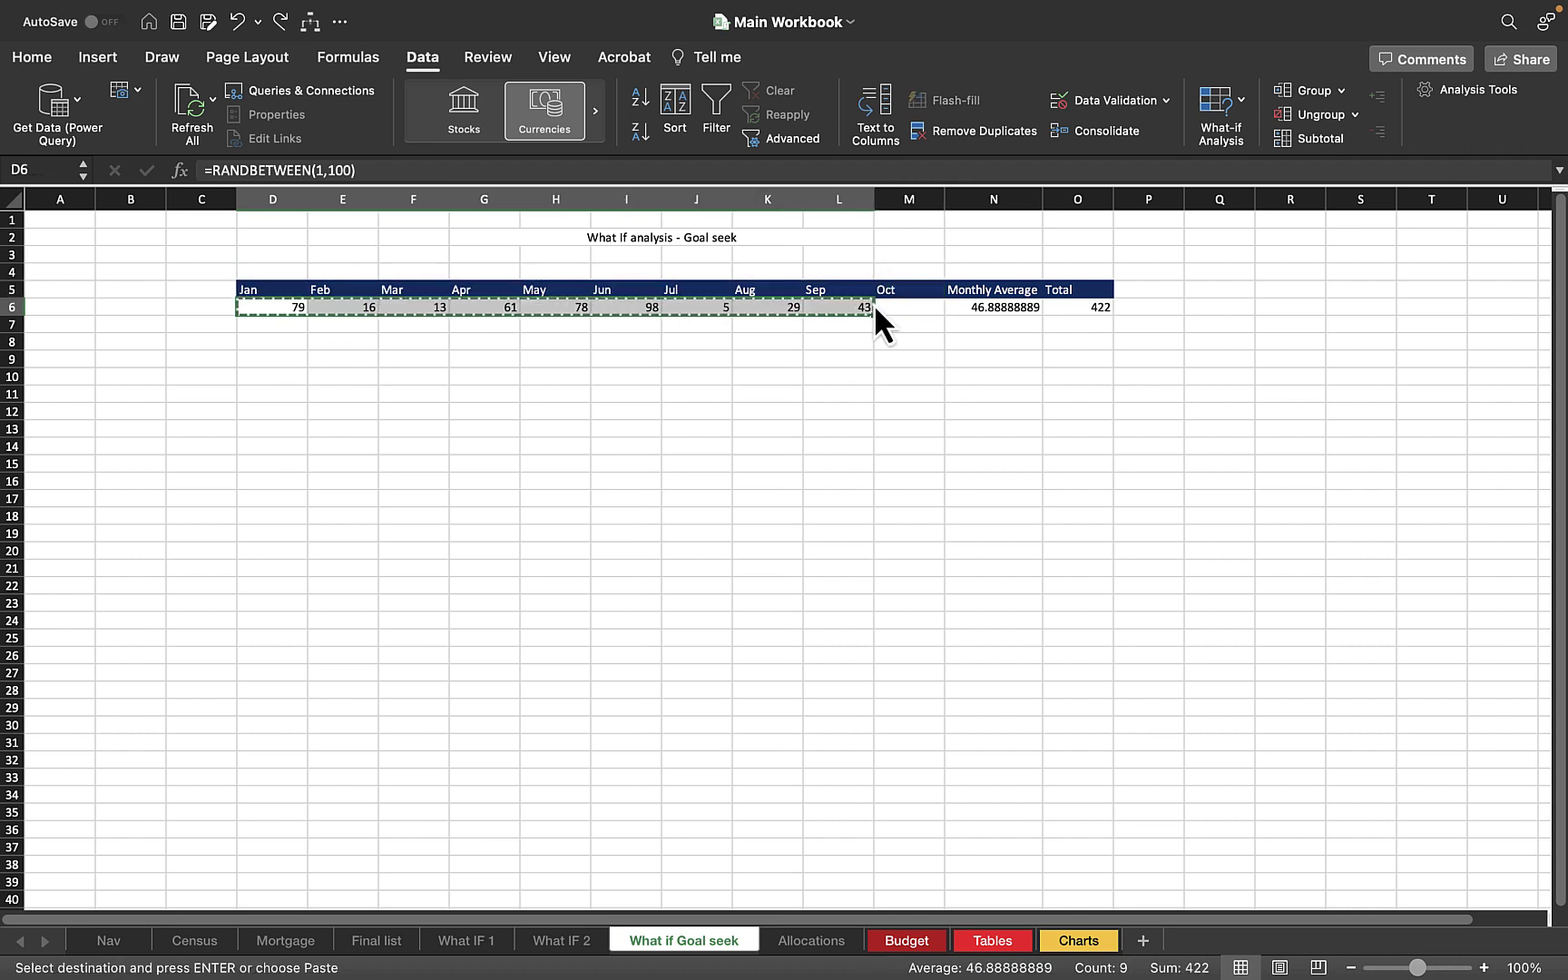
key("ctrl+super+v")
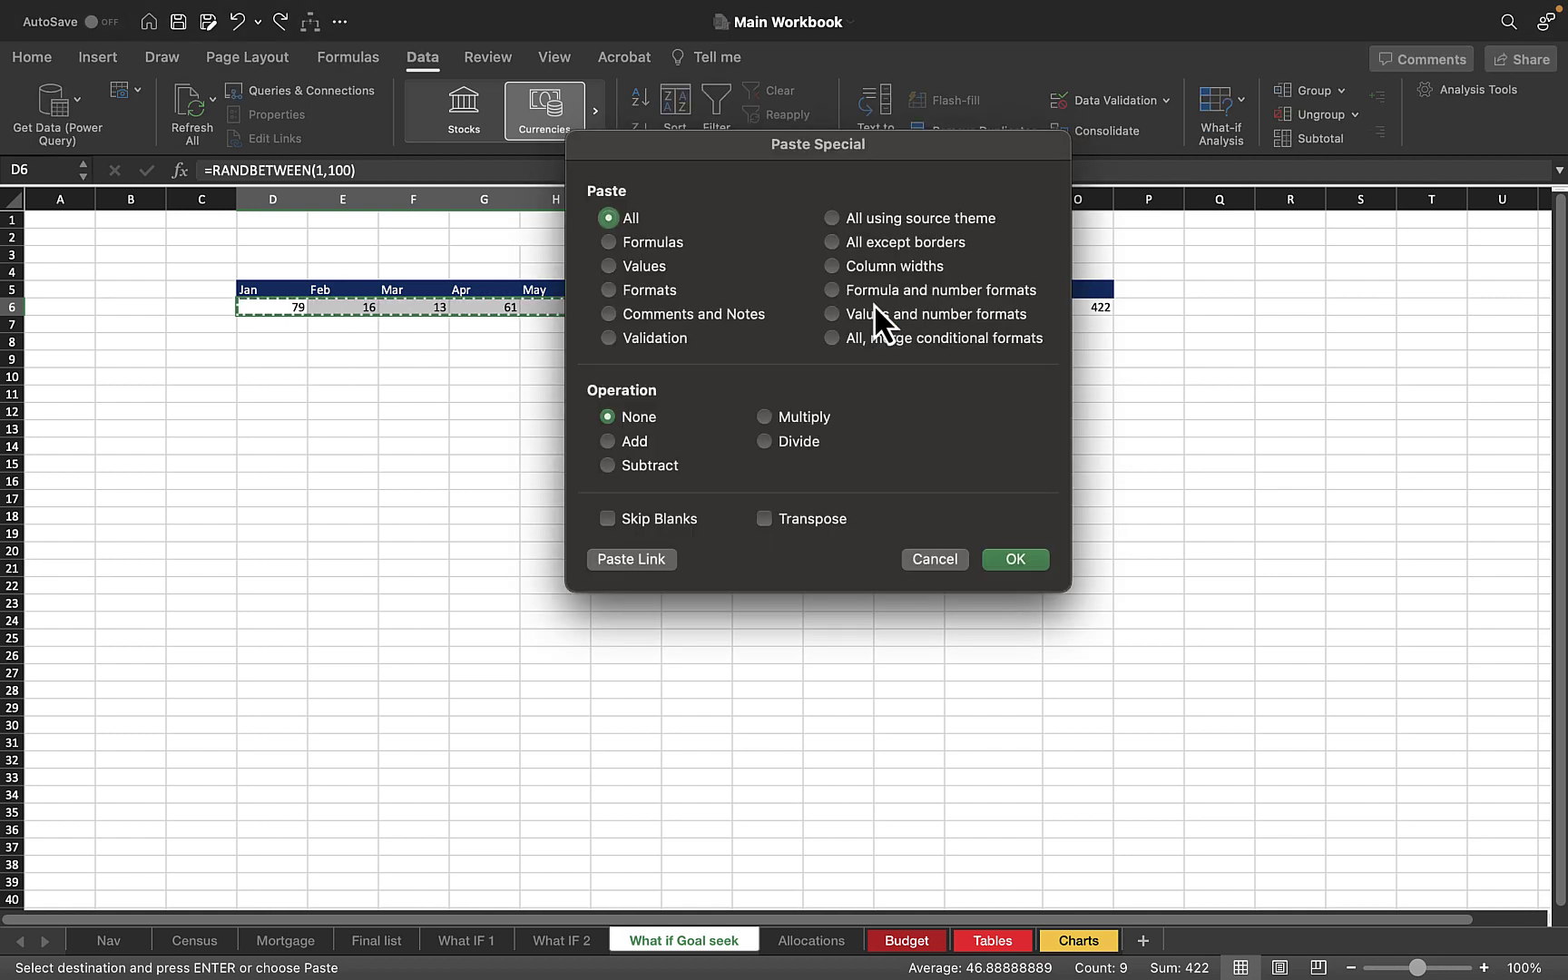
key("v")
key("Return")
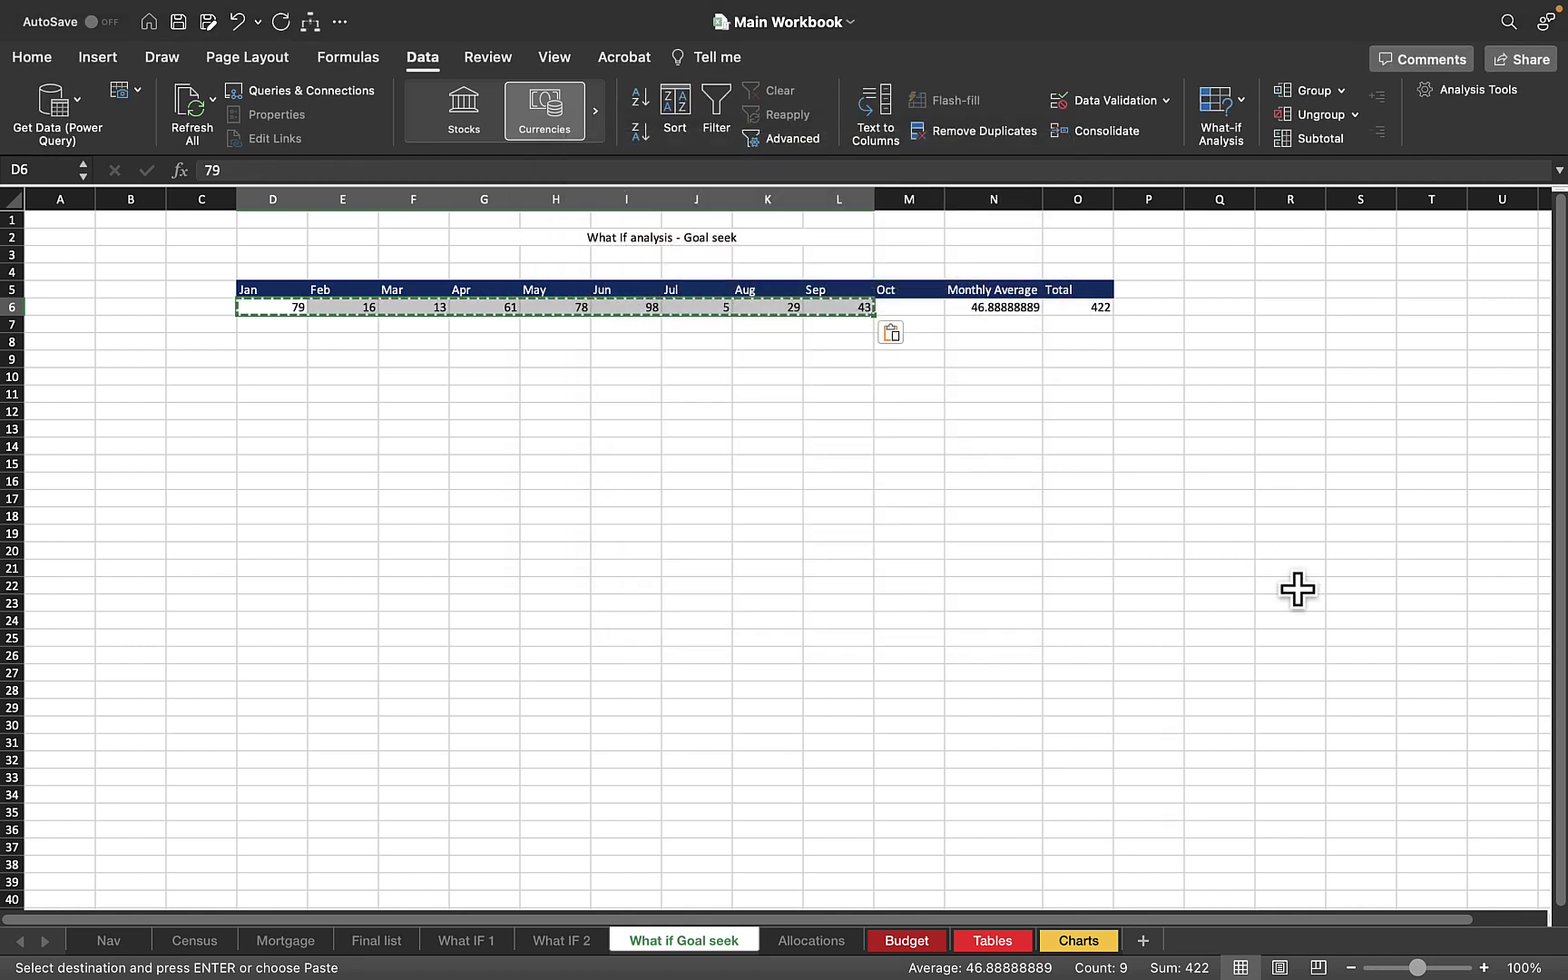
Re-enter the Monthly Average in N6 as =AVERAGE(D6:M6) and check the Monthly Average and Total formulas
left_click_drag(908, 463, 972, 461)
left_click(992, 306)
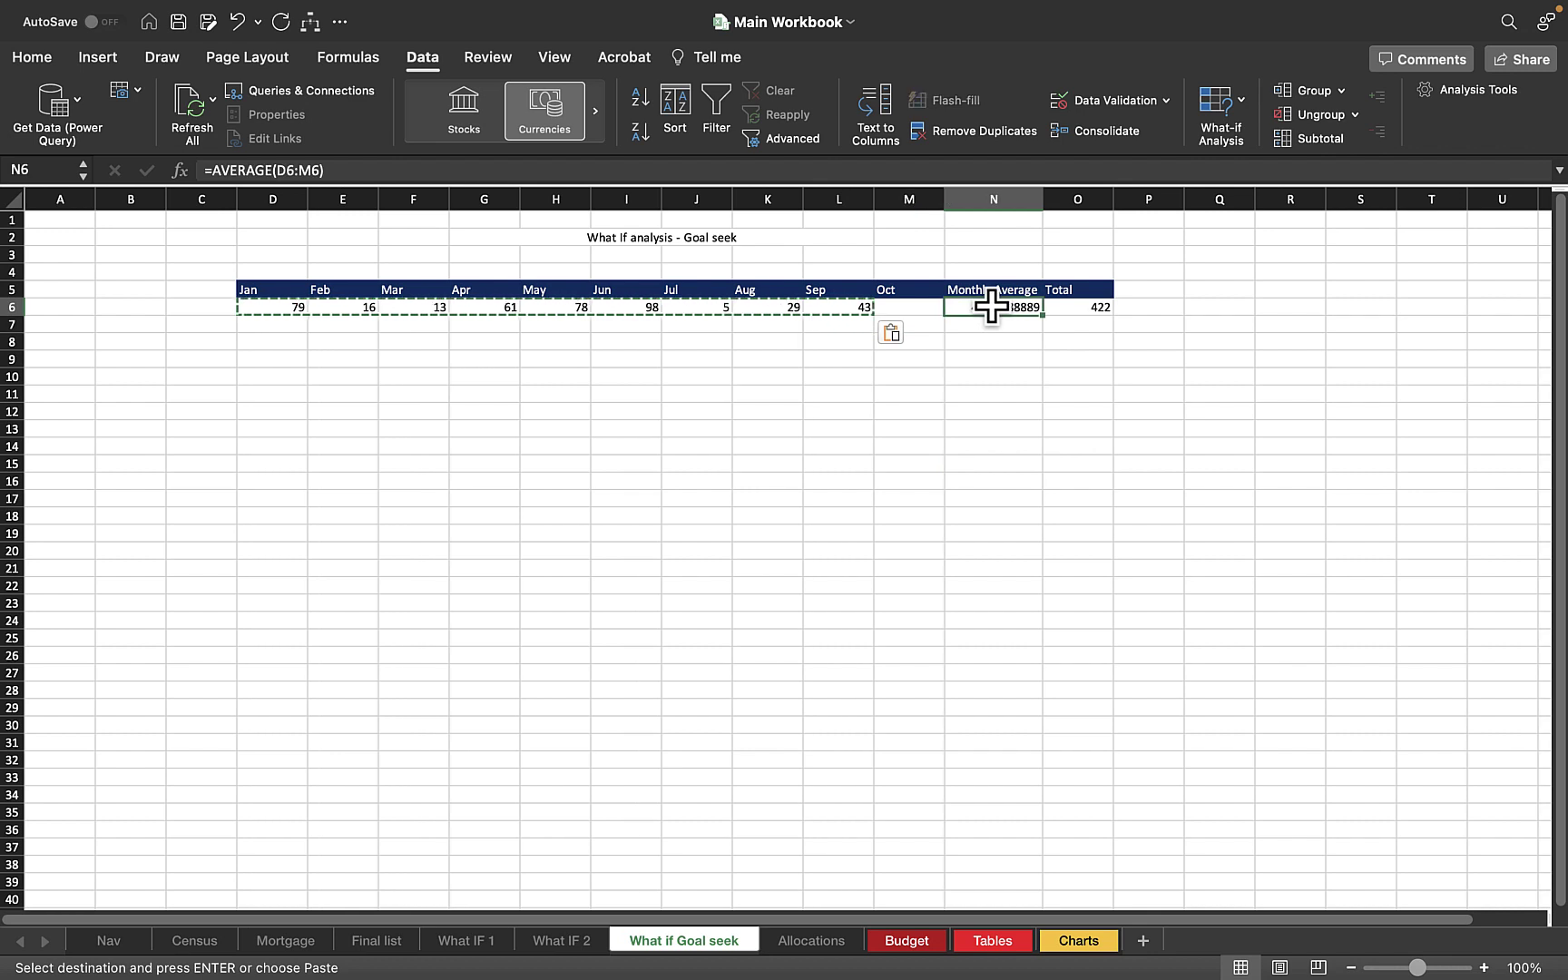
type("=ae")
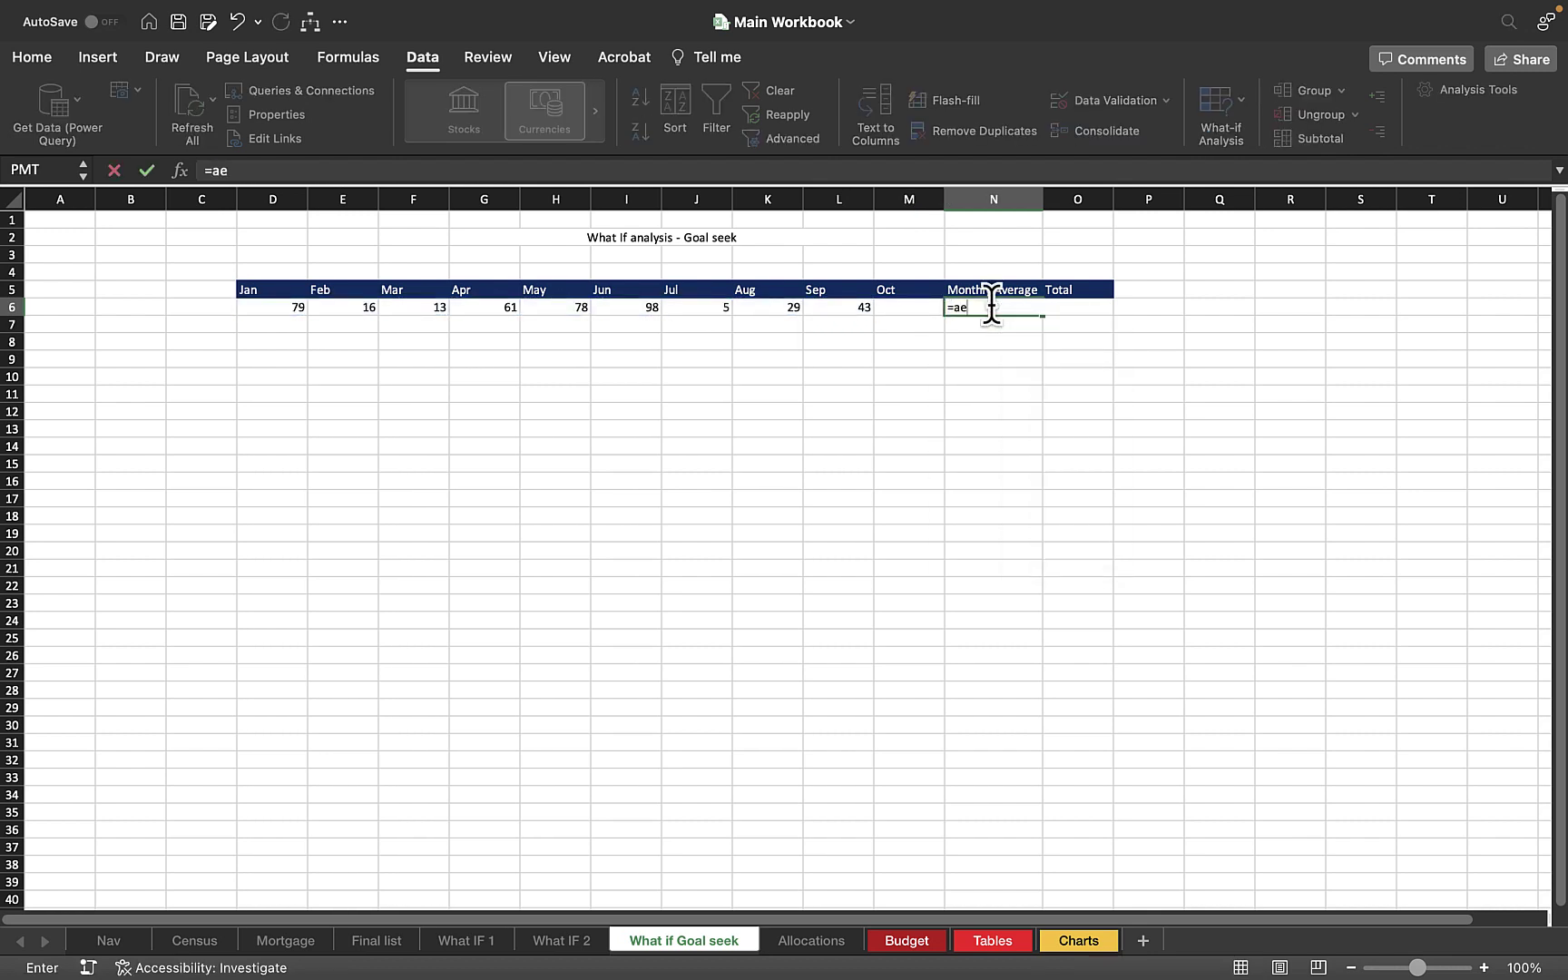
key("BackSpace")
type("ver")
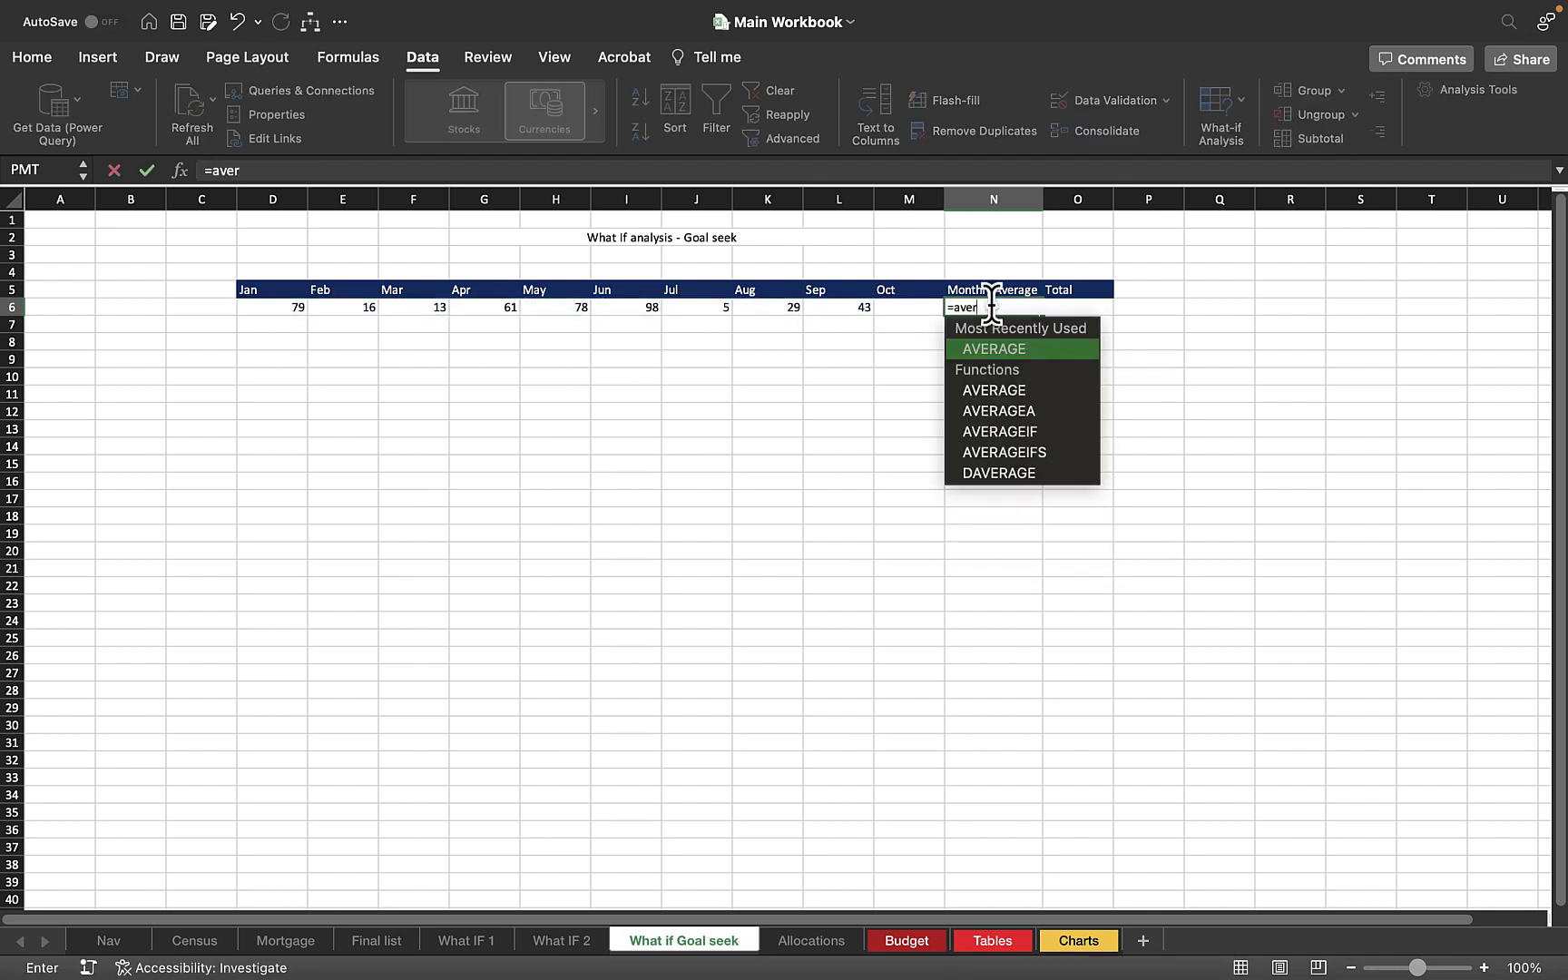
double_click(990, 348)
left_click_drag(299, 313, 954, 313)
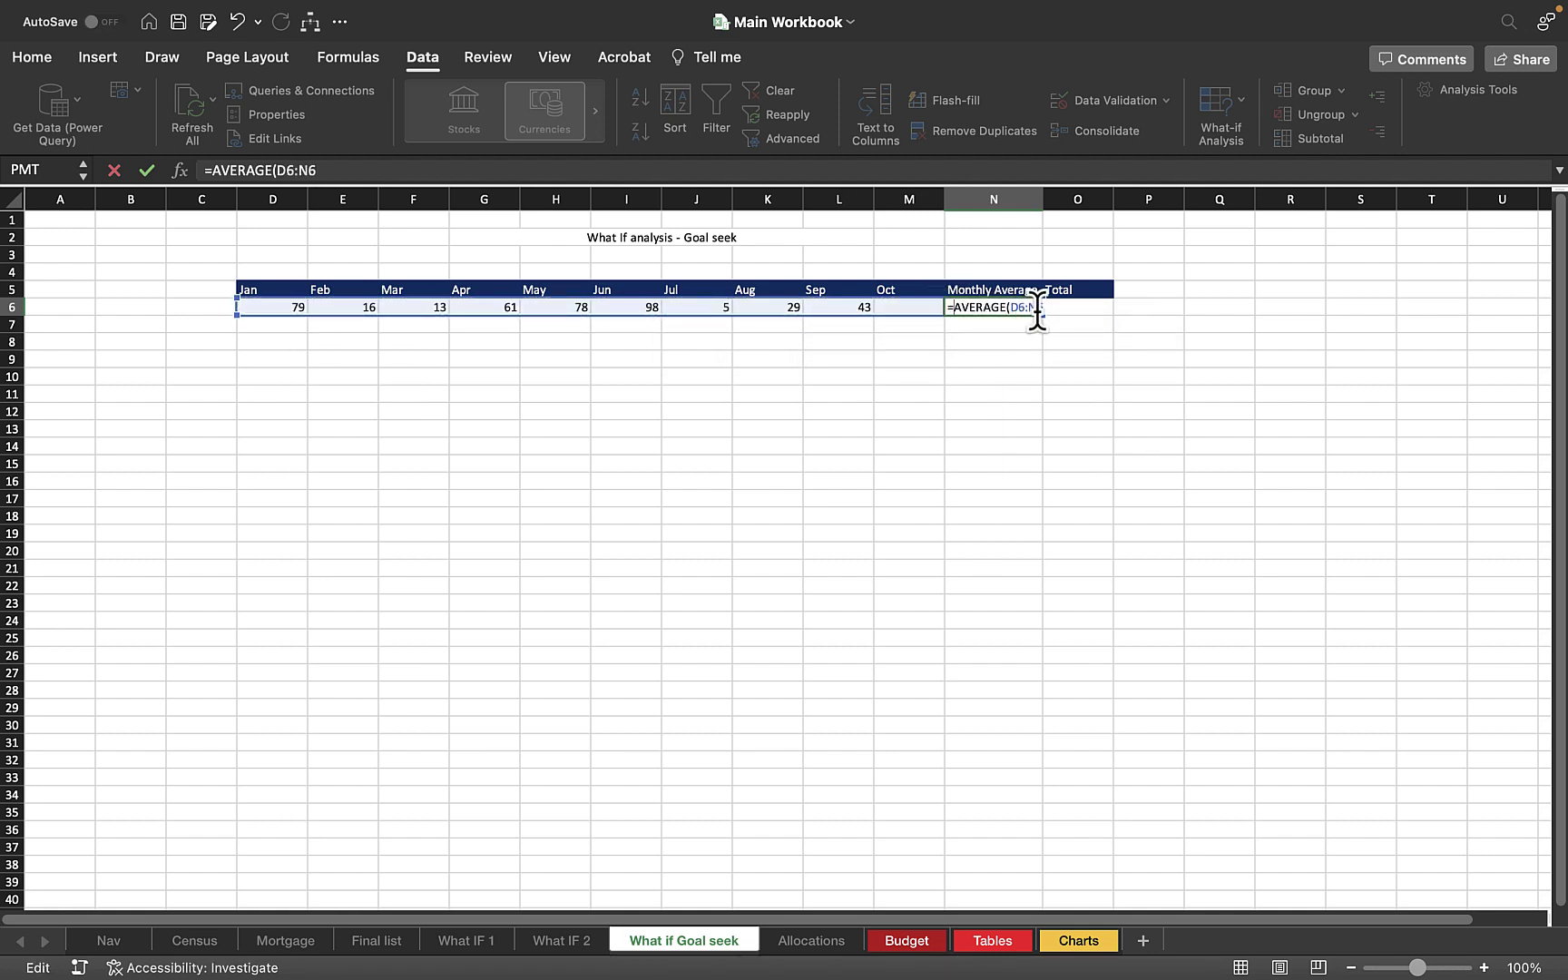
left_click(1035, 309)
key("BackSpace")
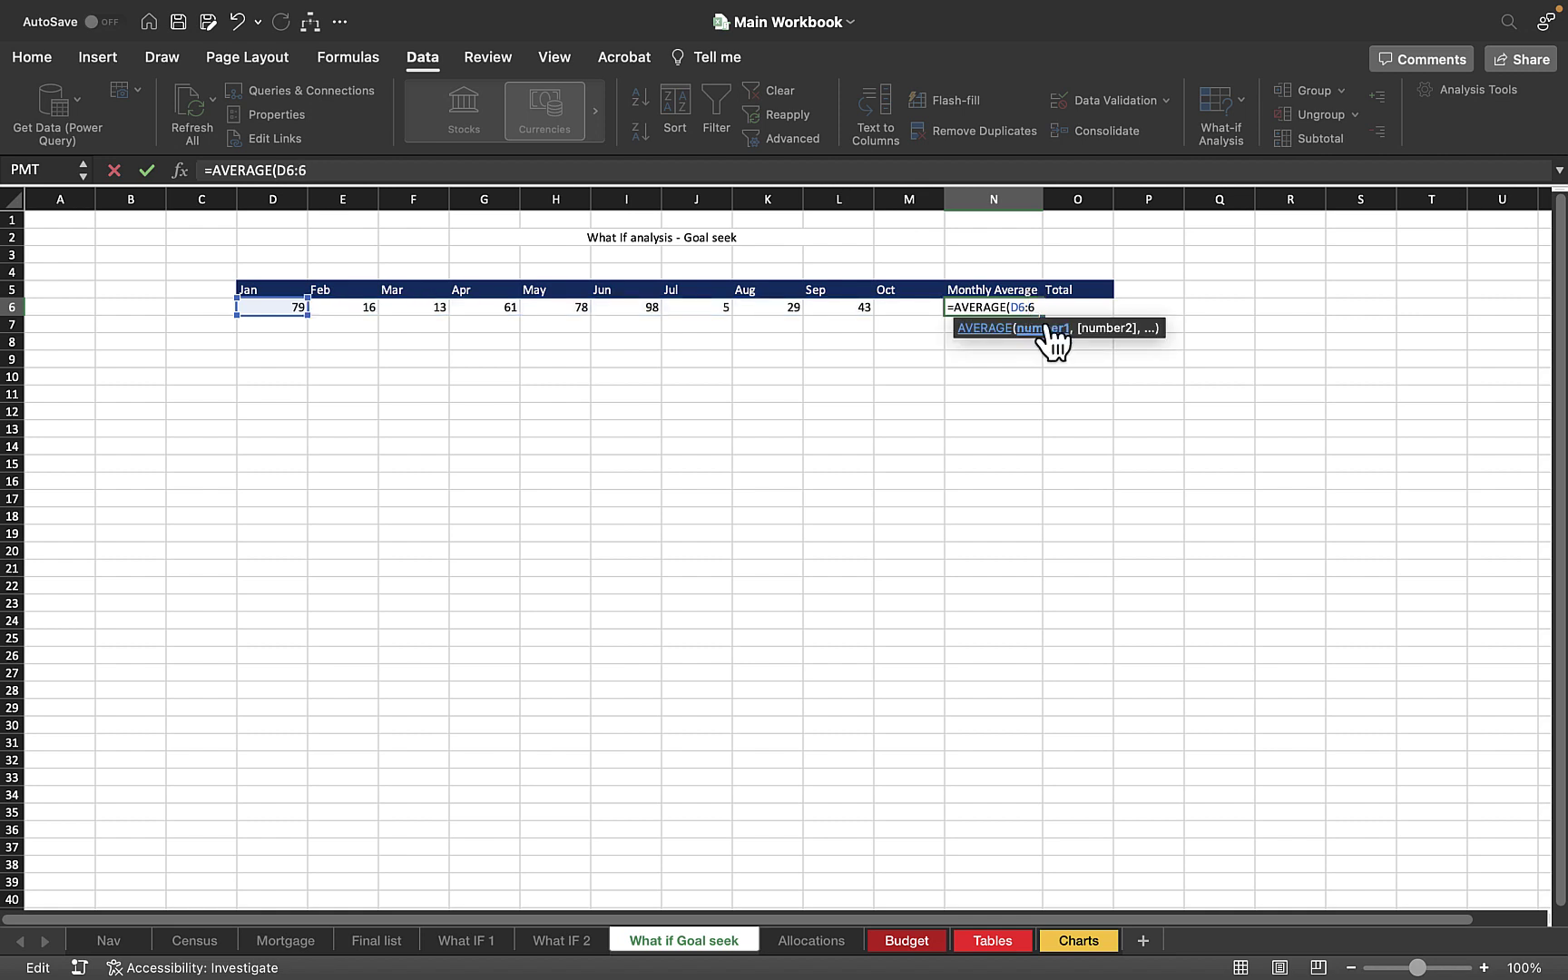
type("M")
key("Return")
left_click(1012, 308)
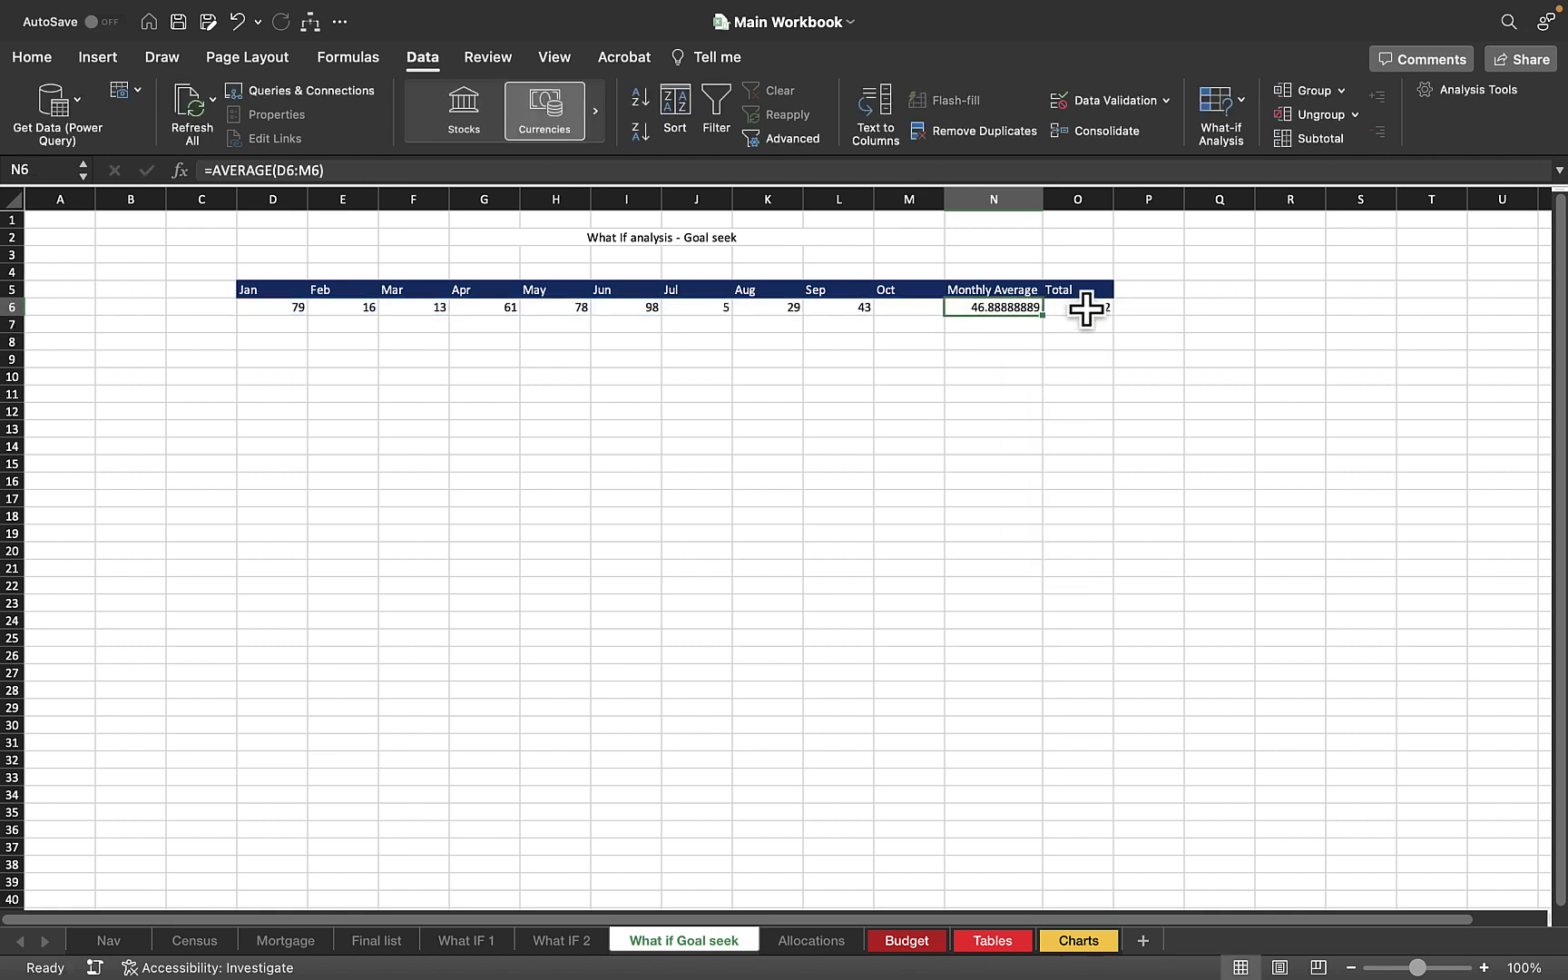
left_click(1086, 309)
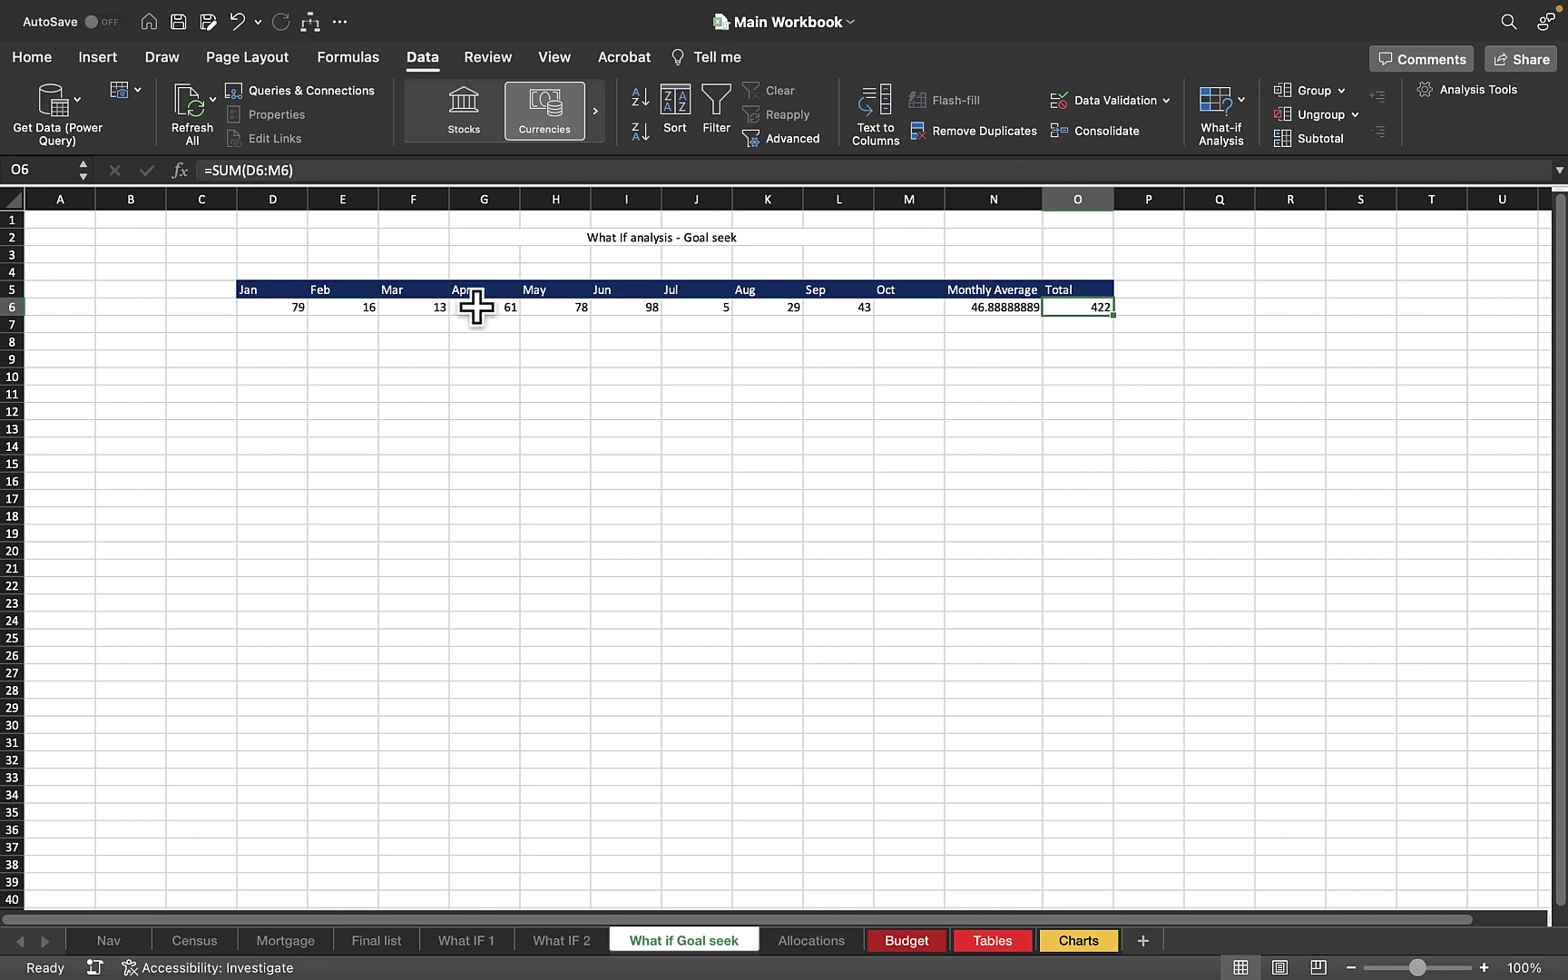
left_click(903, 427)
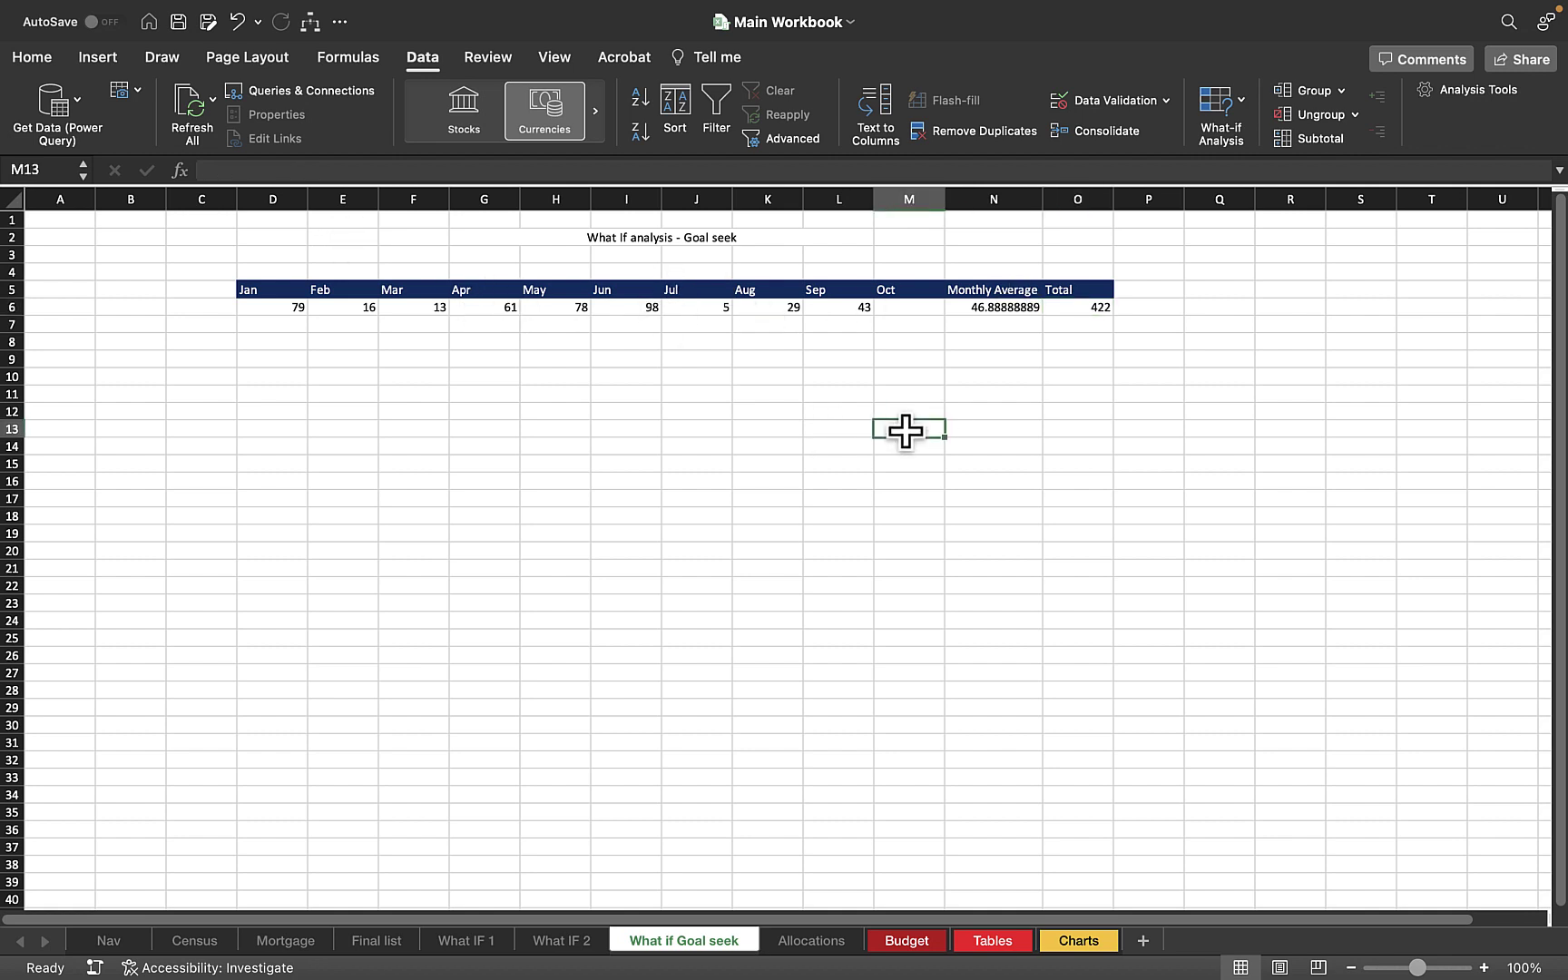
Run Goal Seek to set the Monthly Average cell N6 to 100 by changing the October cell M6, and accept the solution
left_click(973, 311)
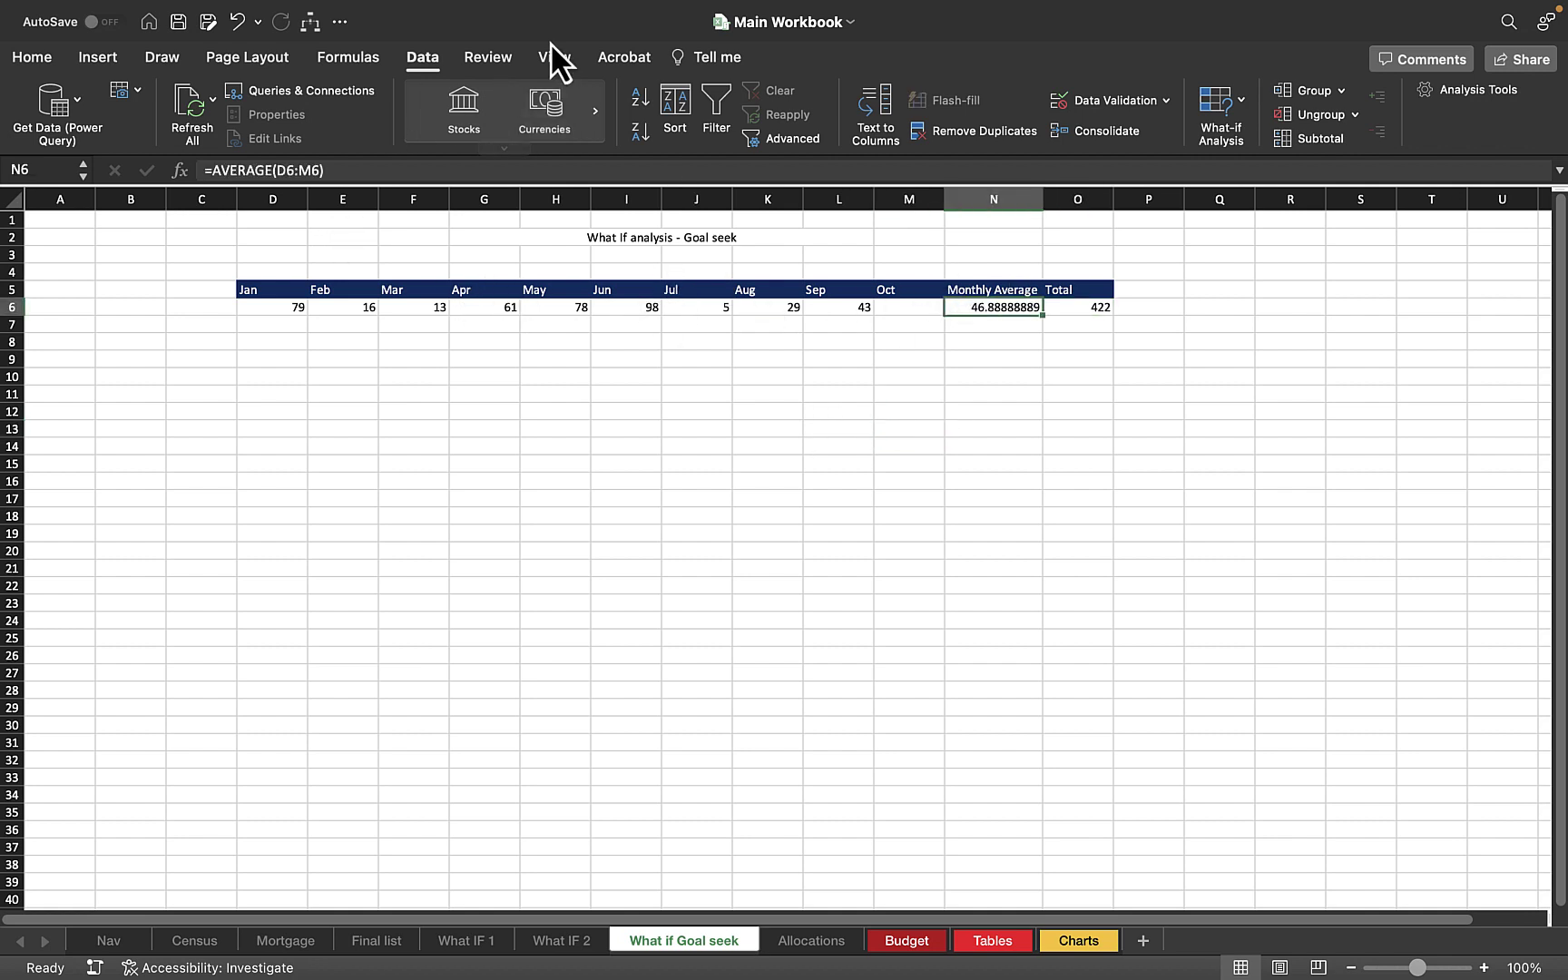
left_click(1238, 131)
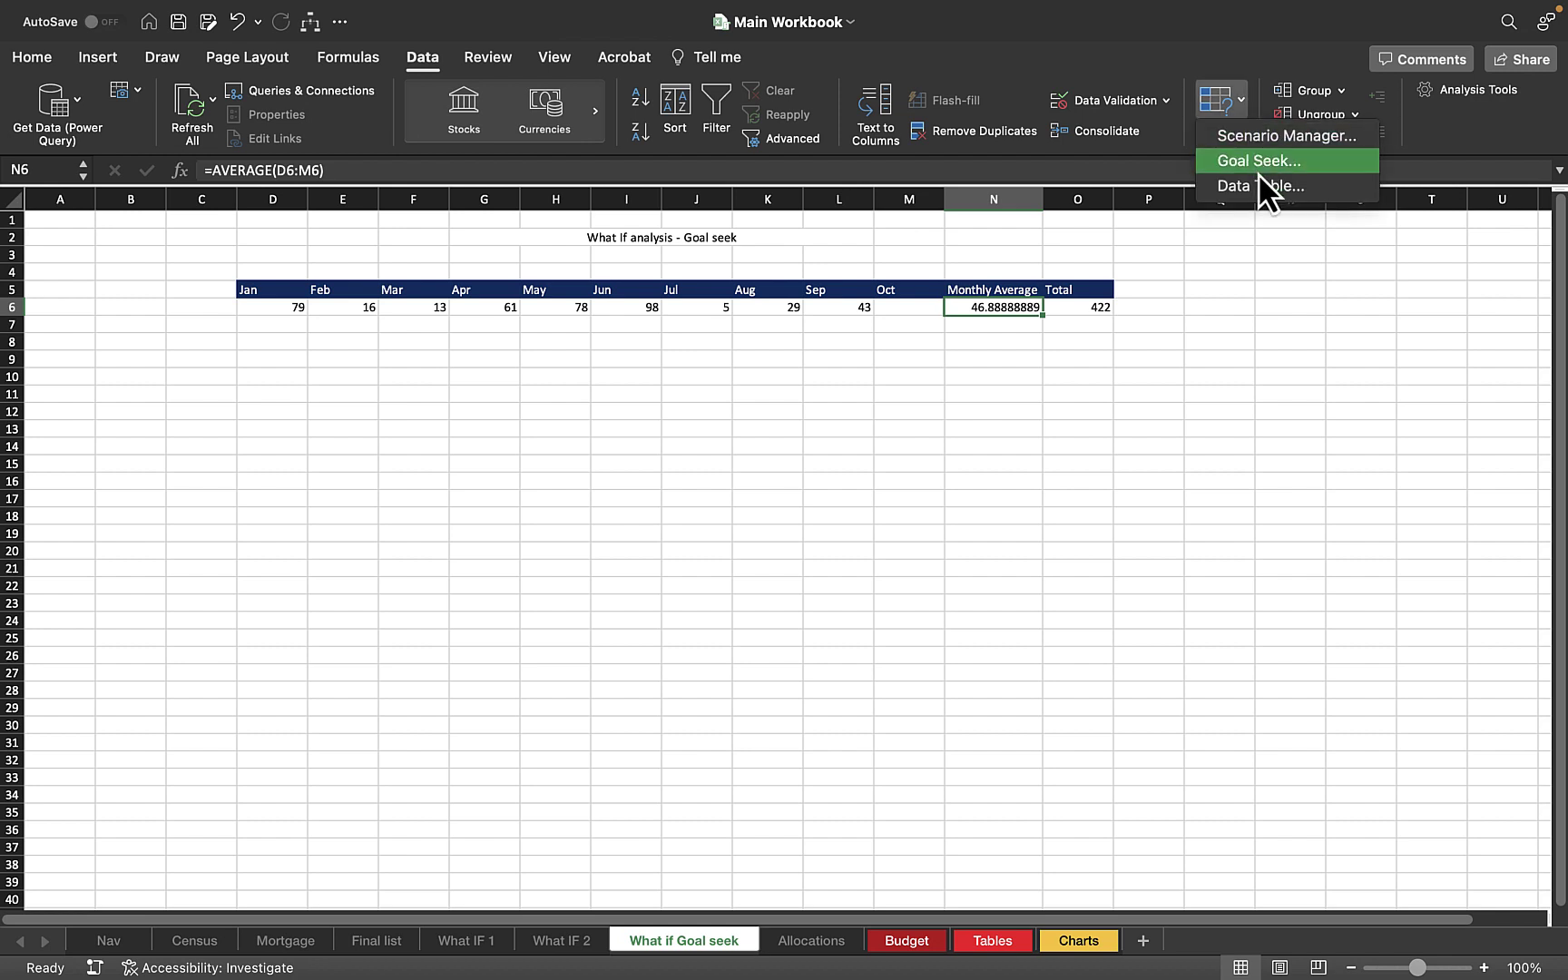
left_click(1256, 162)
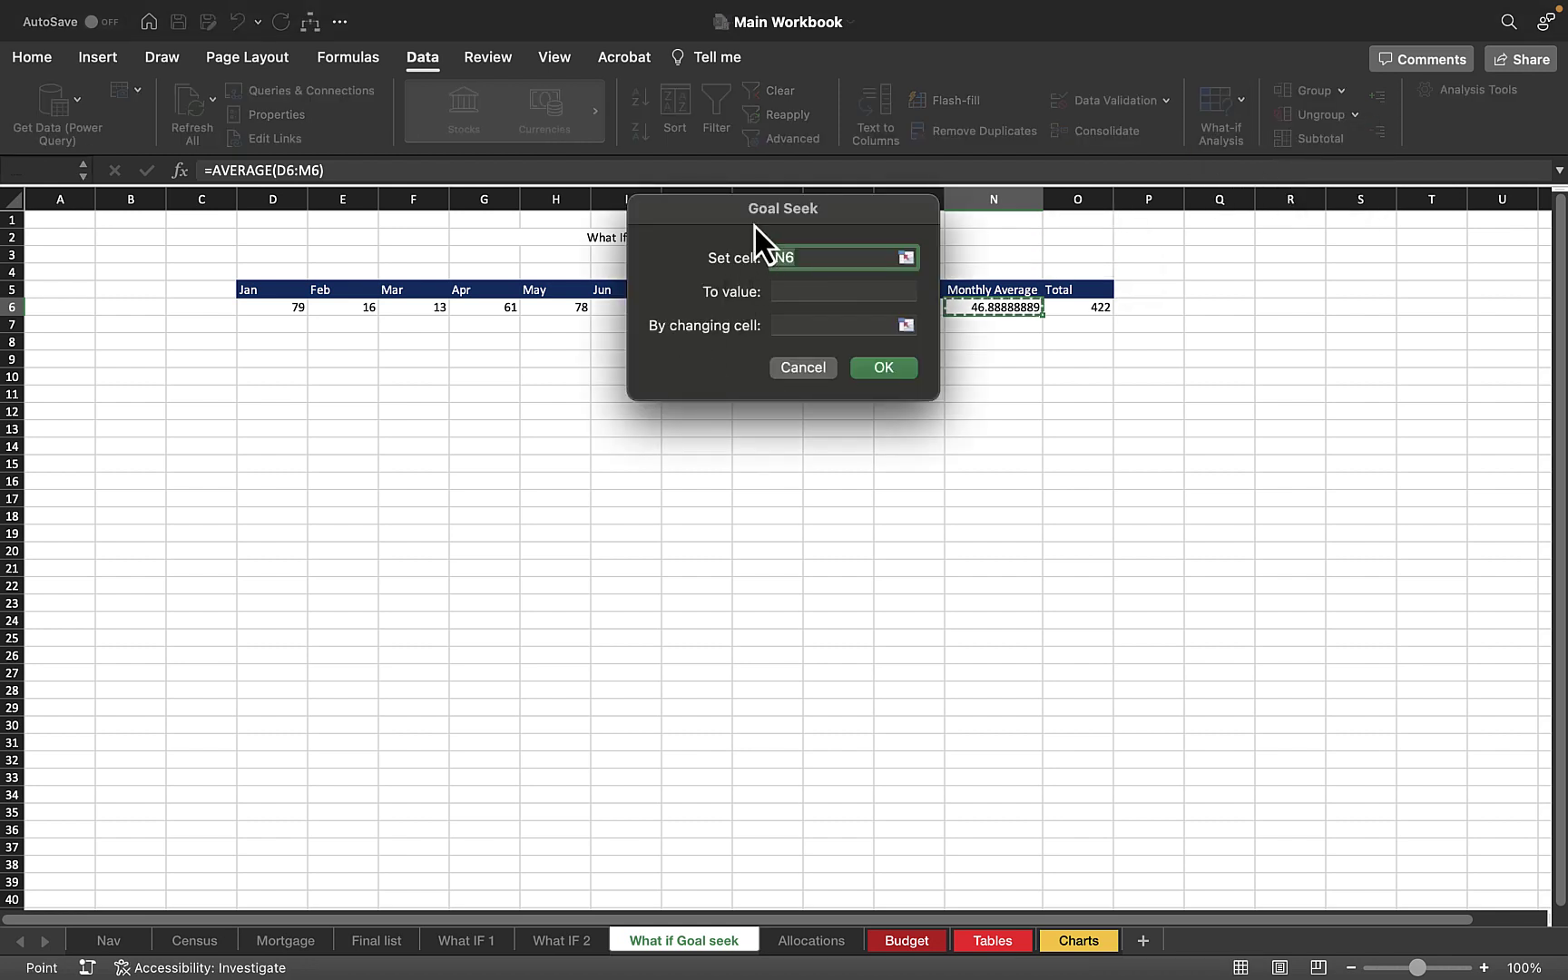
left_click_drag(755, 224, 1261, 291)
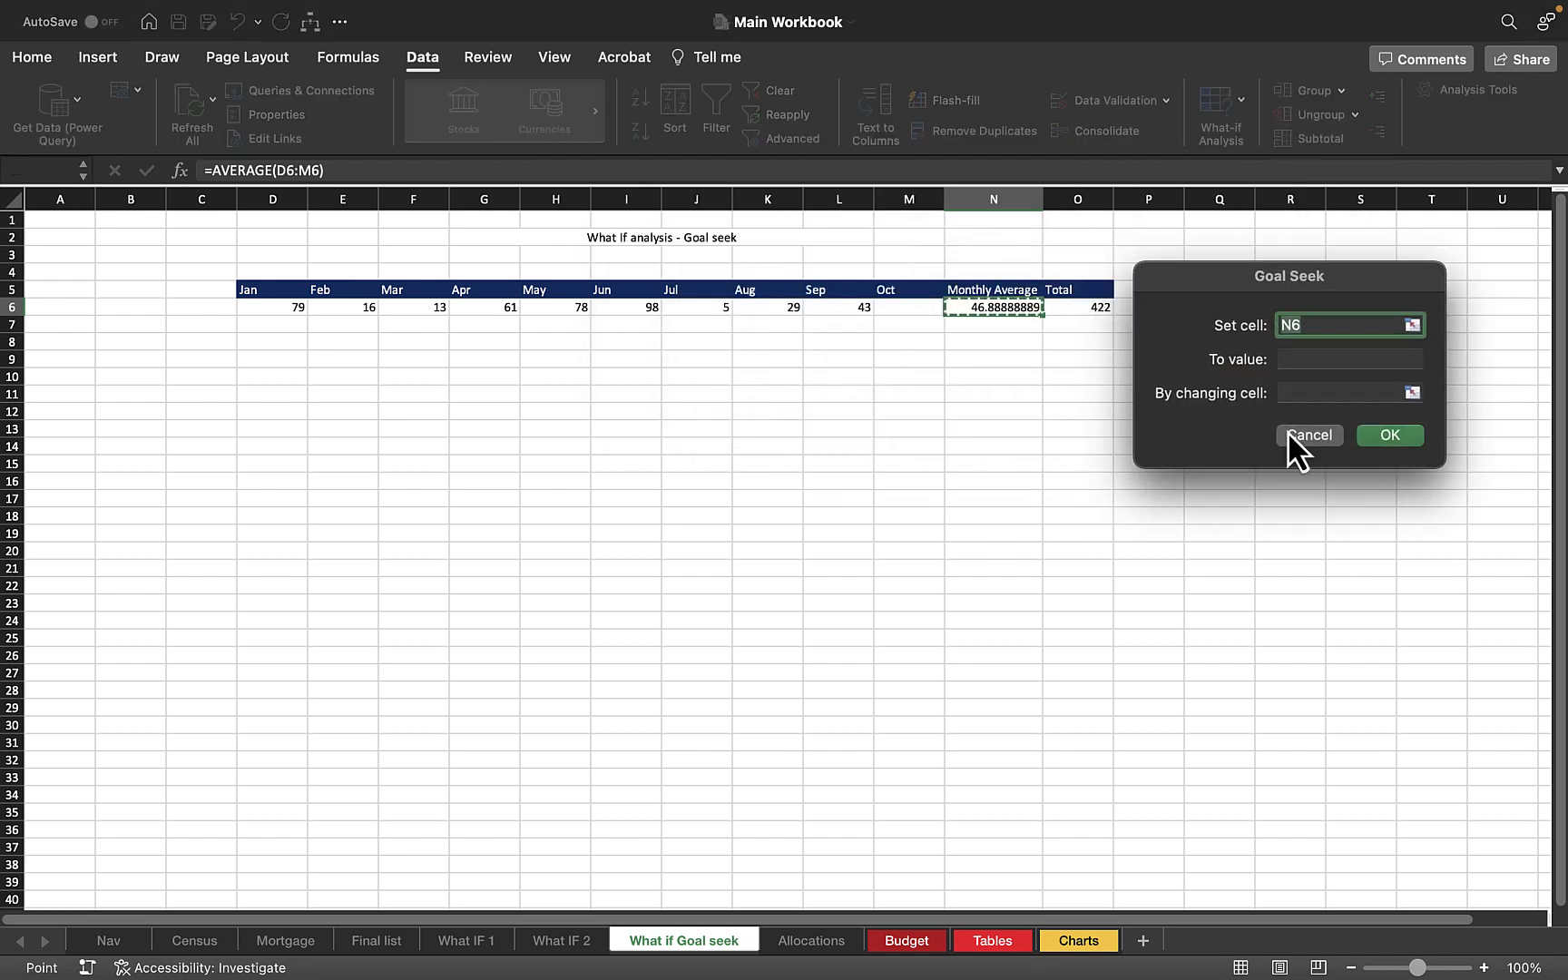
left_click(1290, 359)
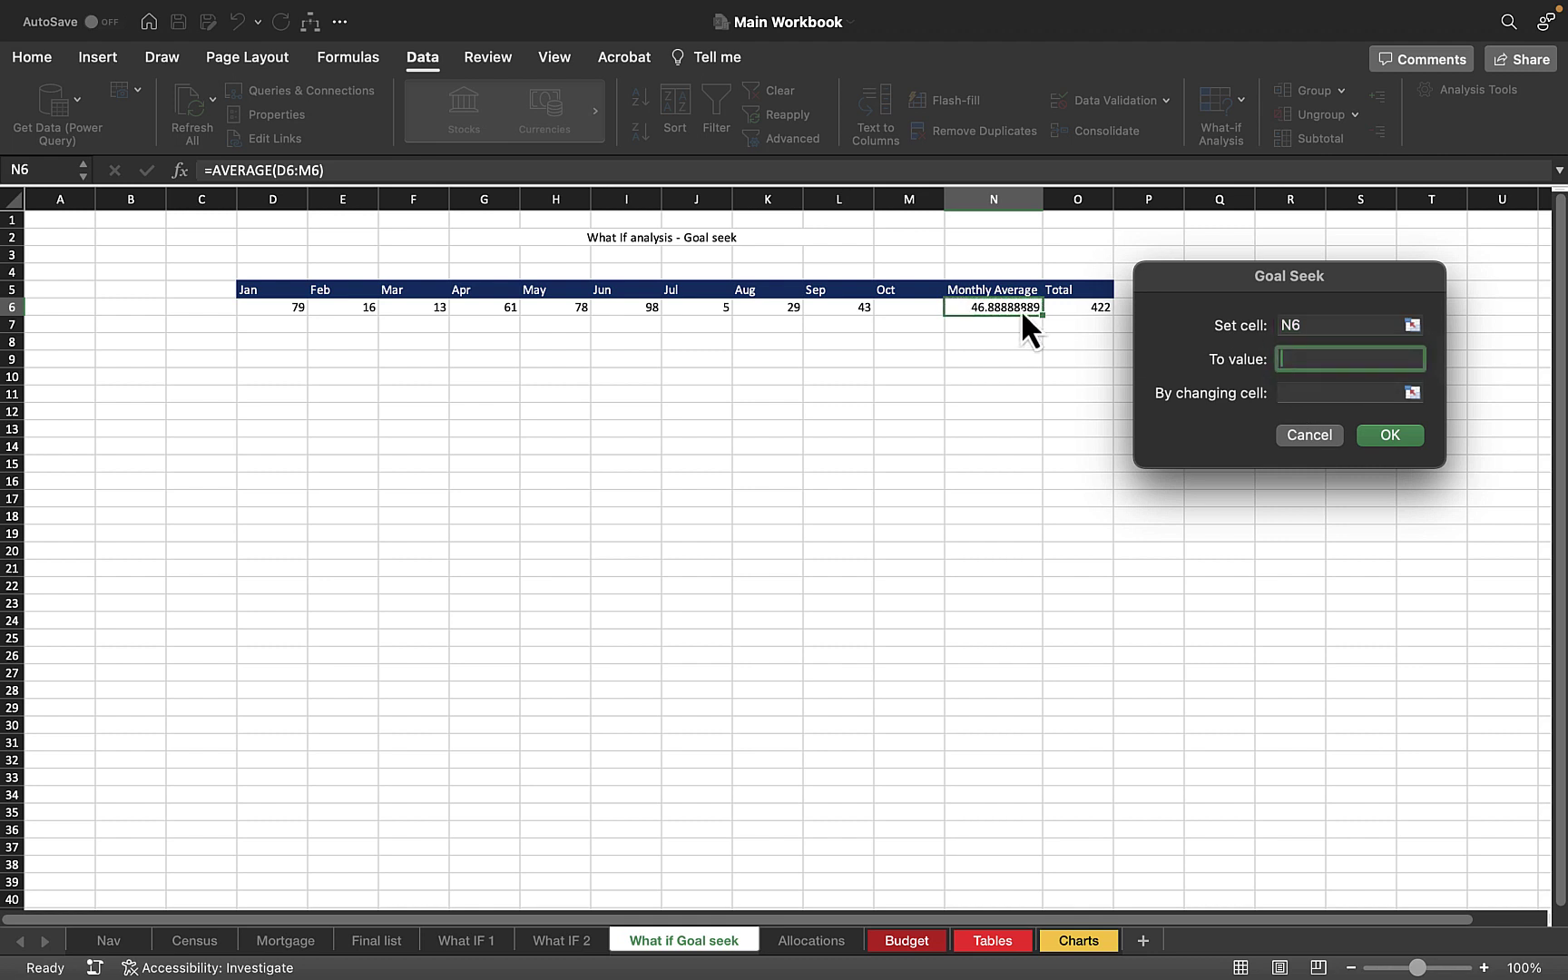
type("100")
left_click(1281, 392)
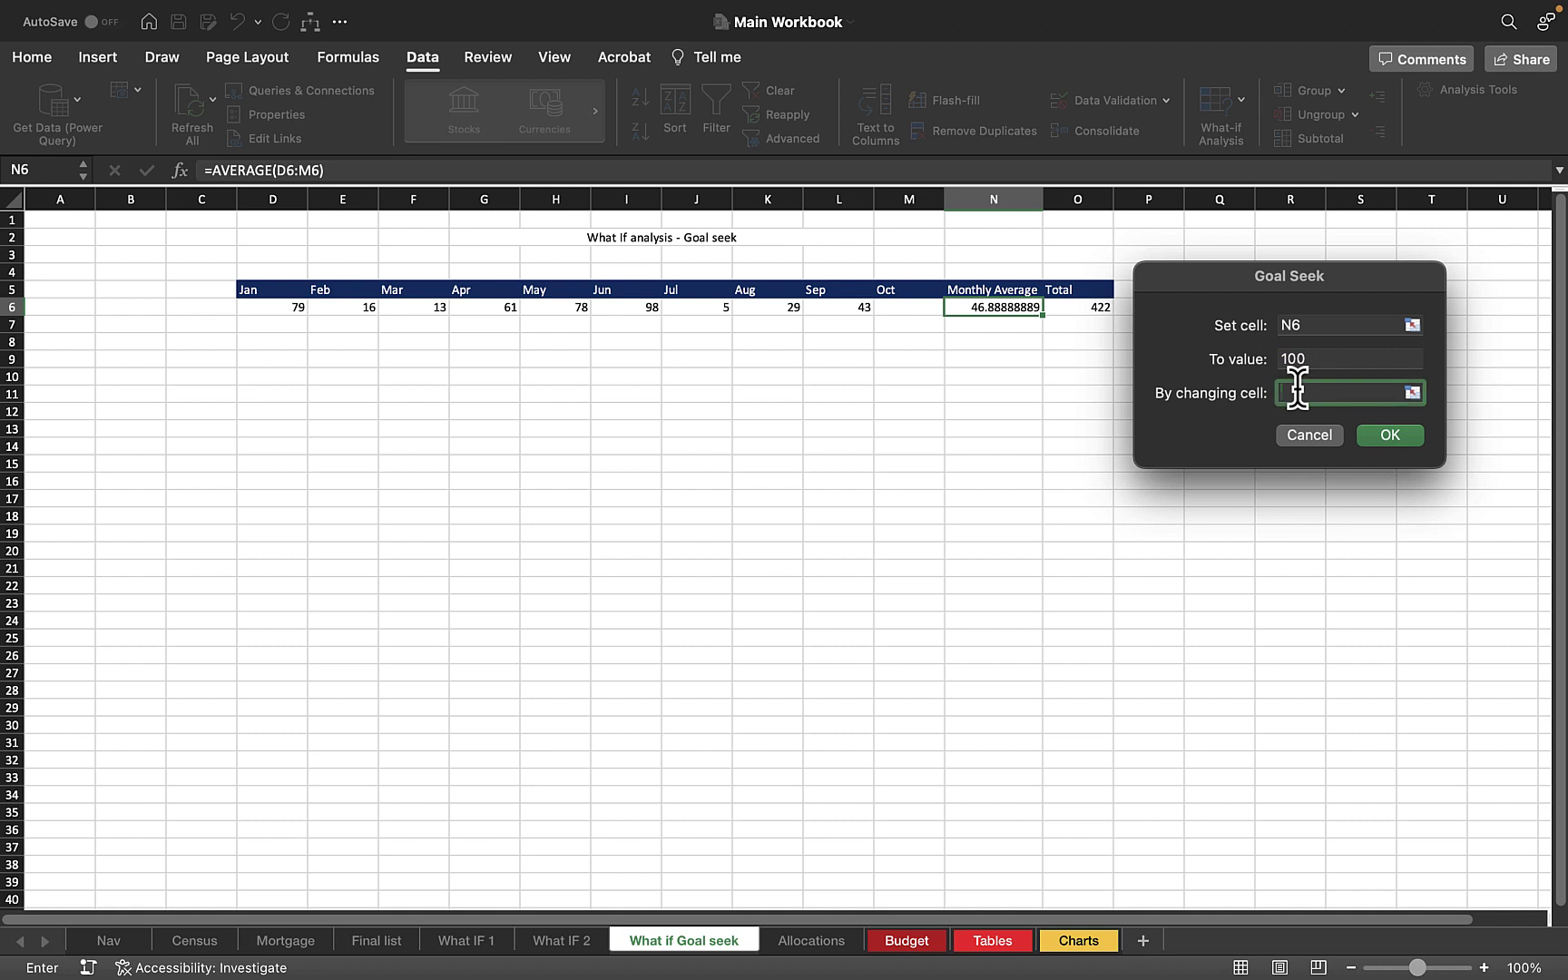
left_click(893, 306)
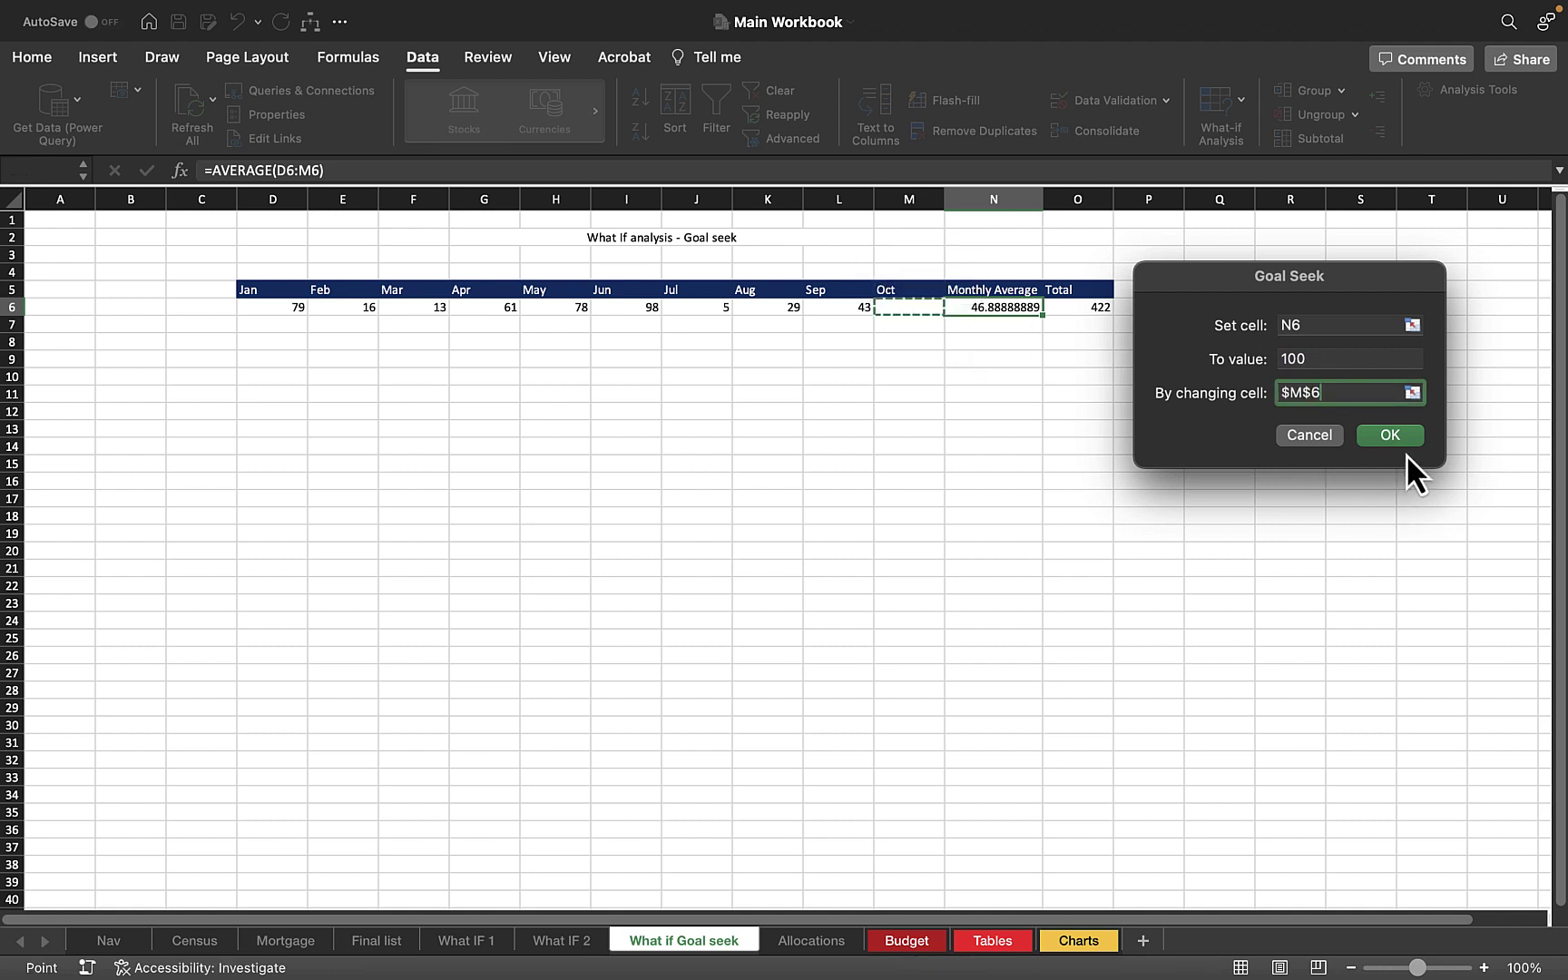
left_click(1390, 436)
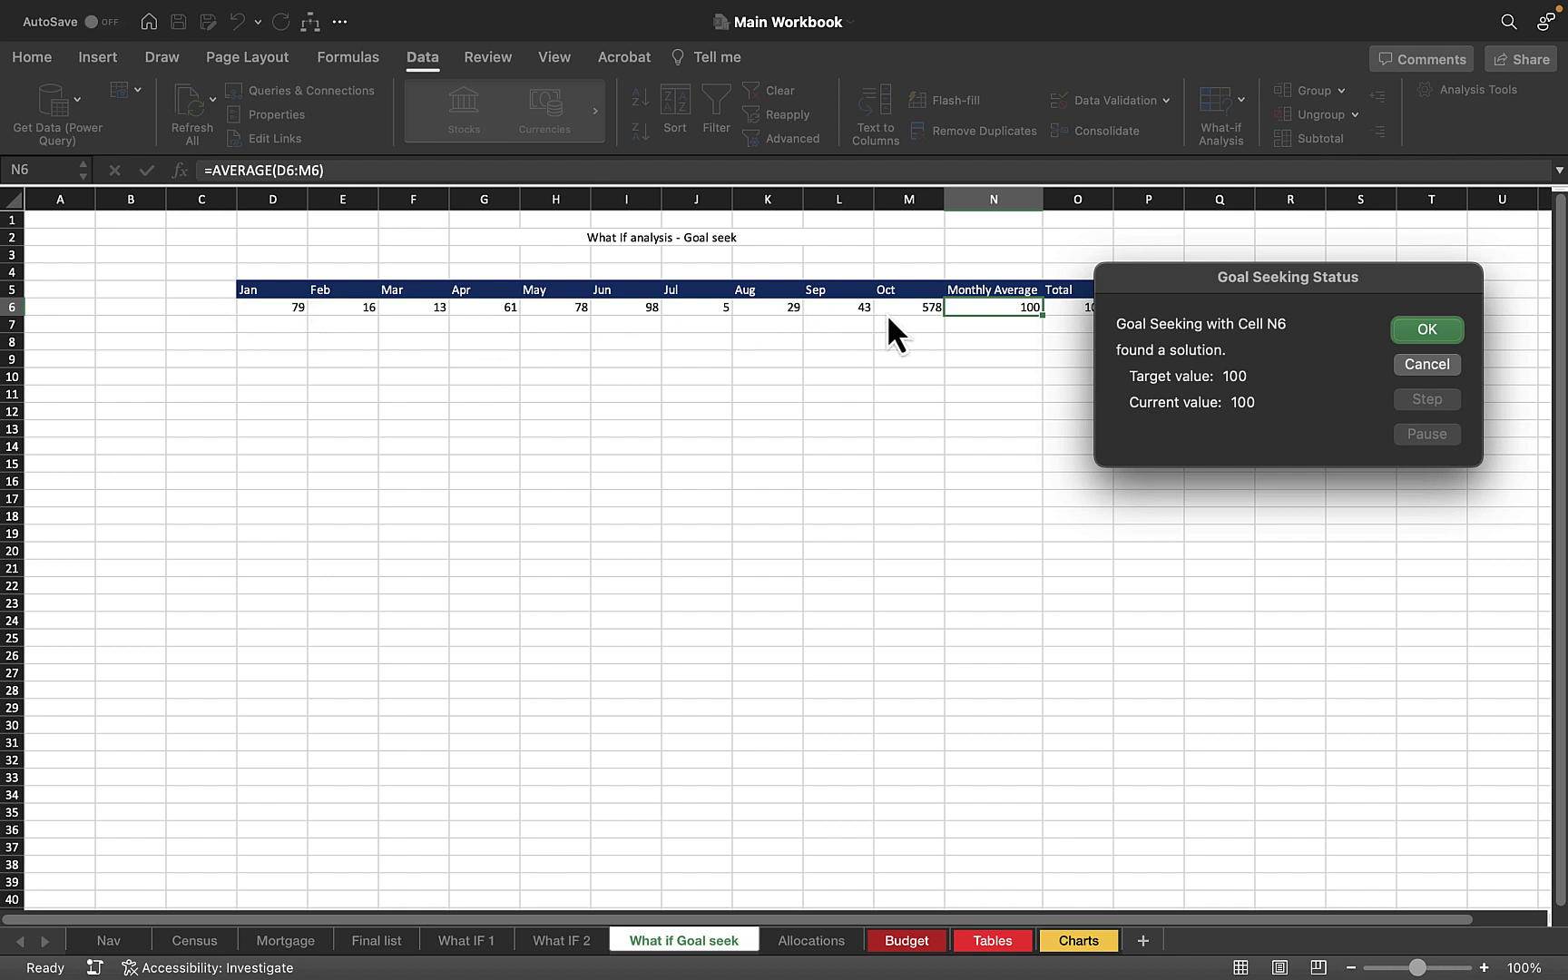
left_click(1435, 329)
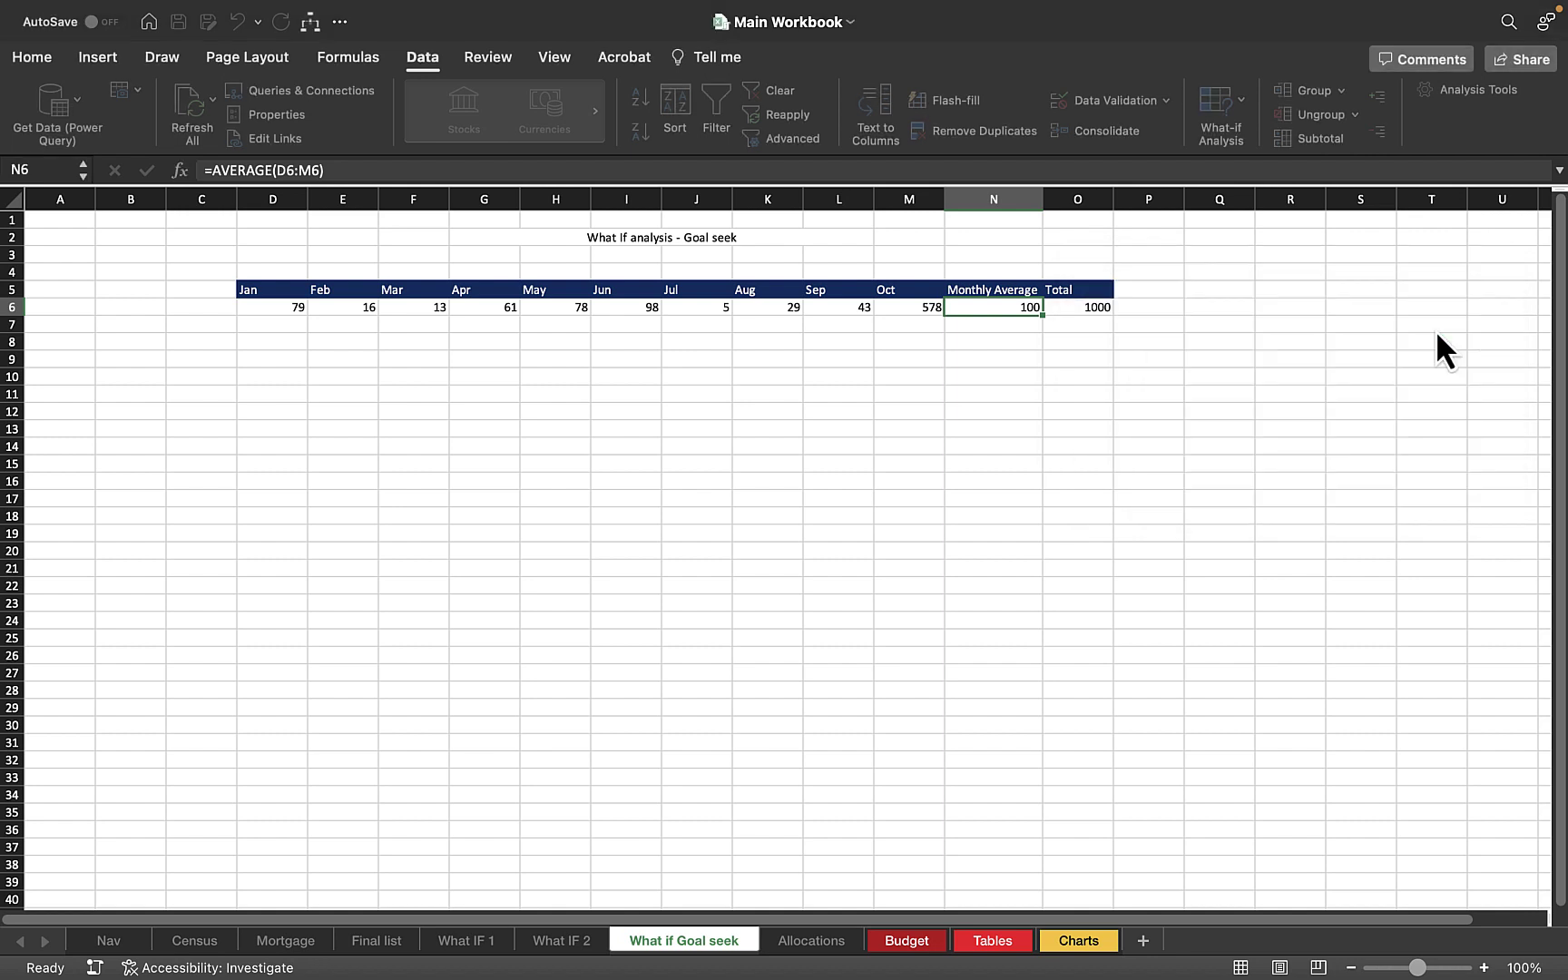
Examine the October, Monthly Average and Total cells in row 6 after the goal seek
left_click(907, 308)
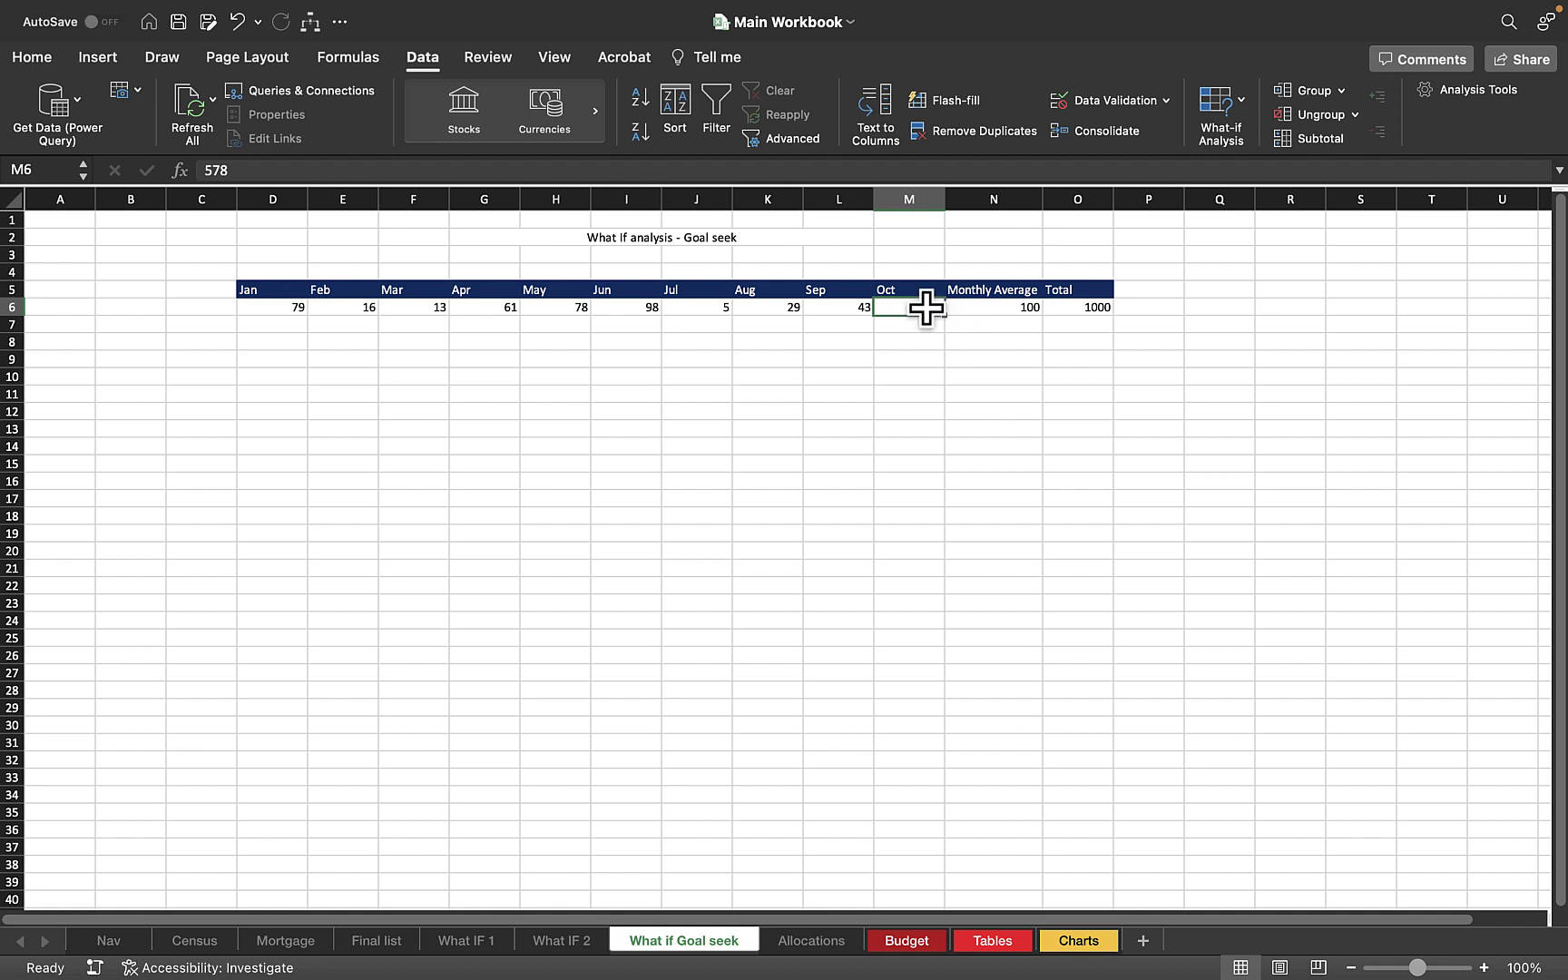
left_click(1093, 309)
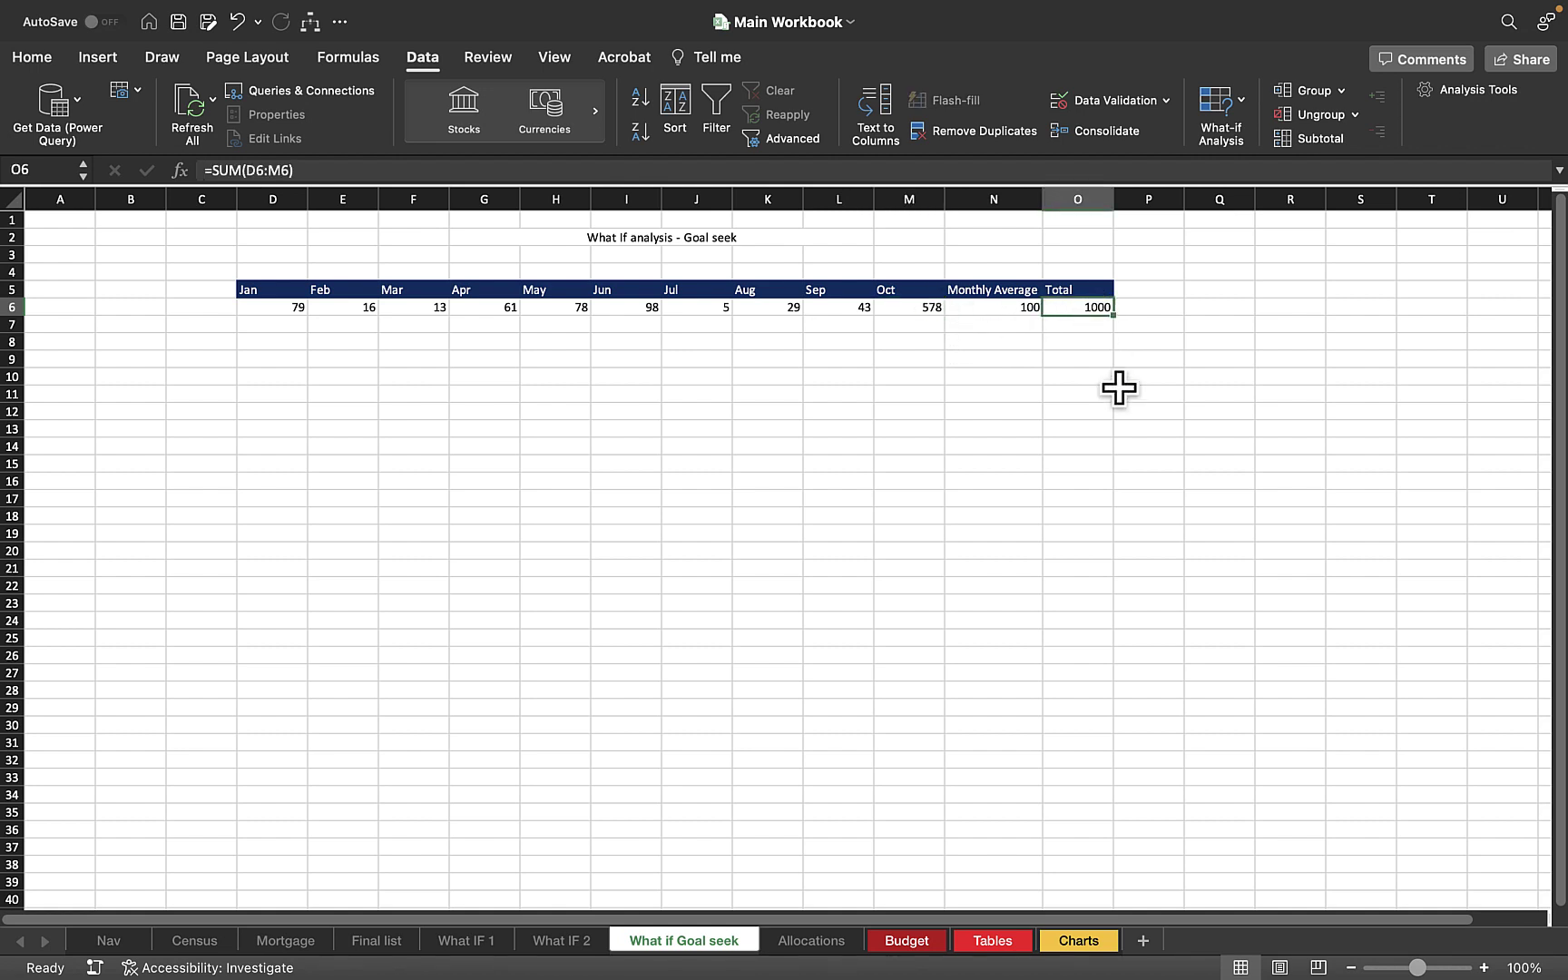
left_click(1119, 387)
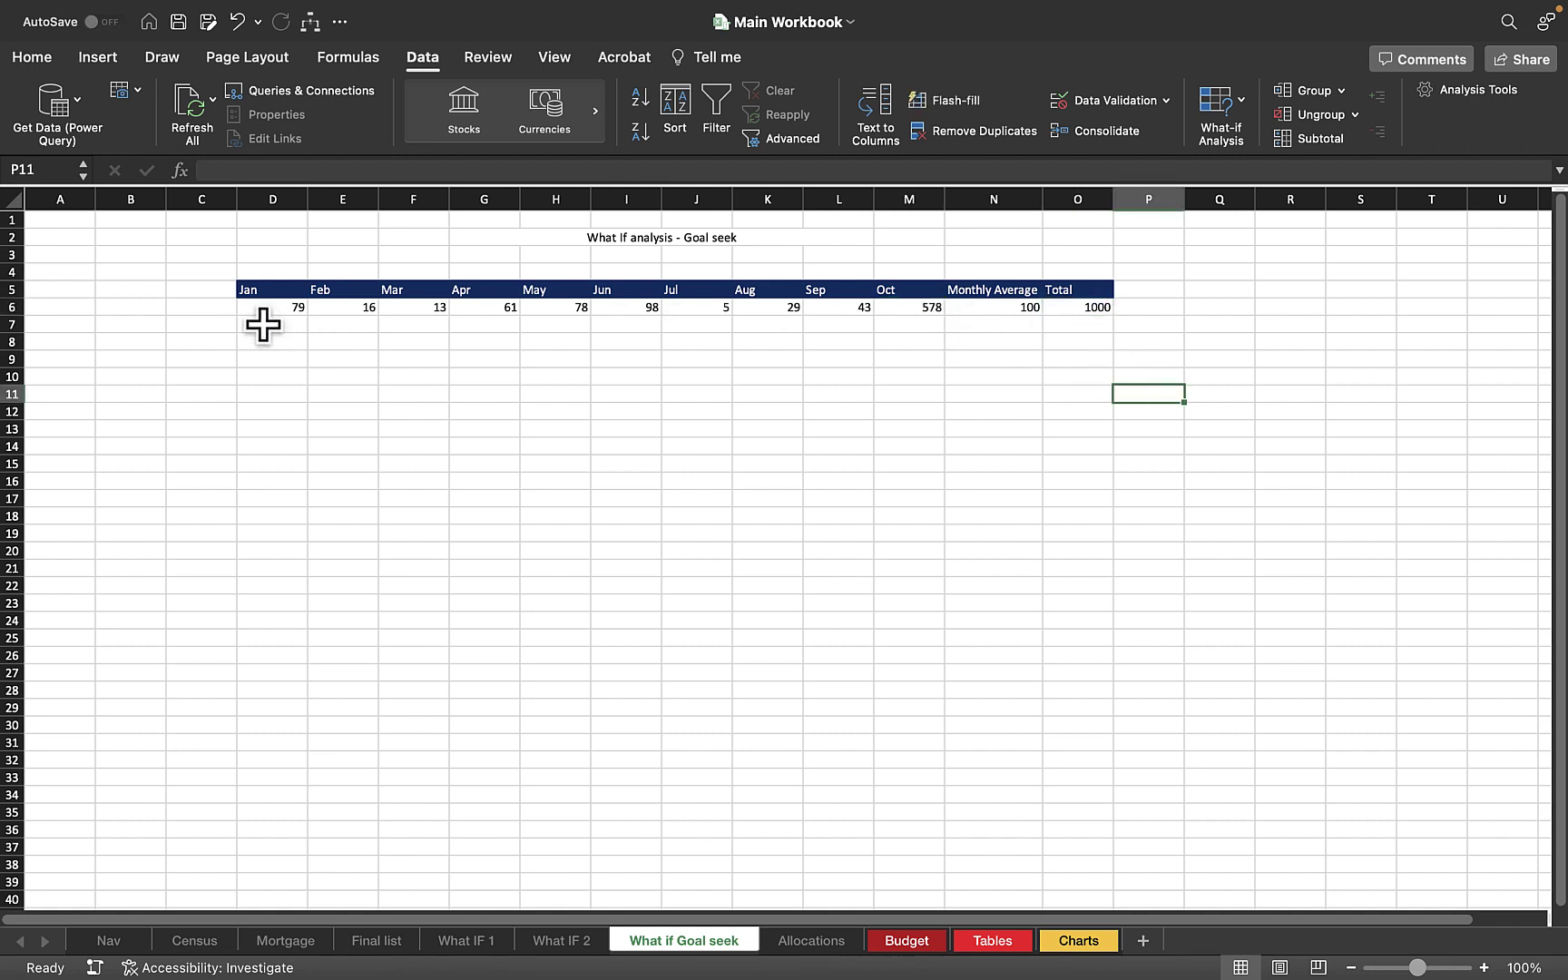
left_click_drag(263, 323, 877, 310)
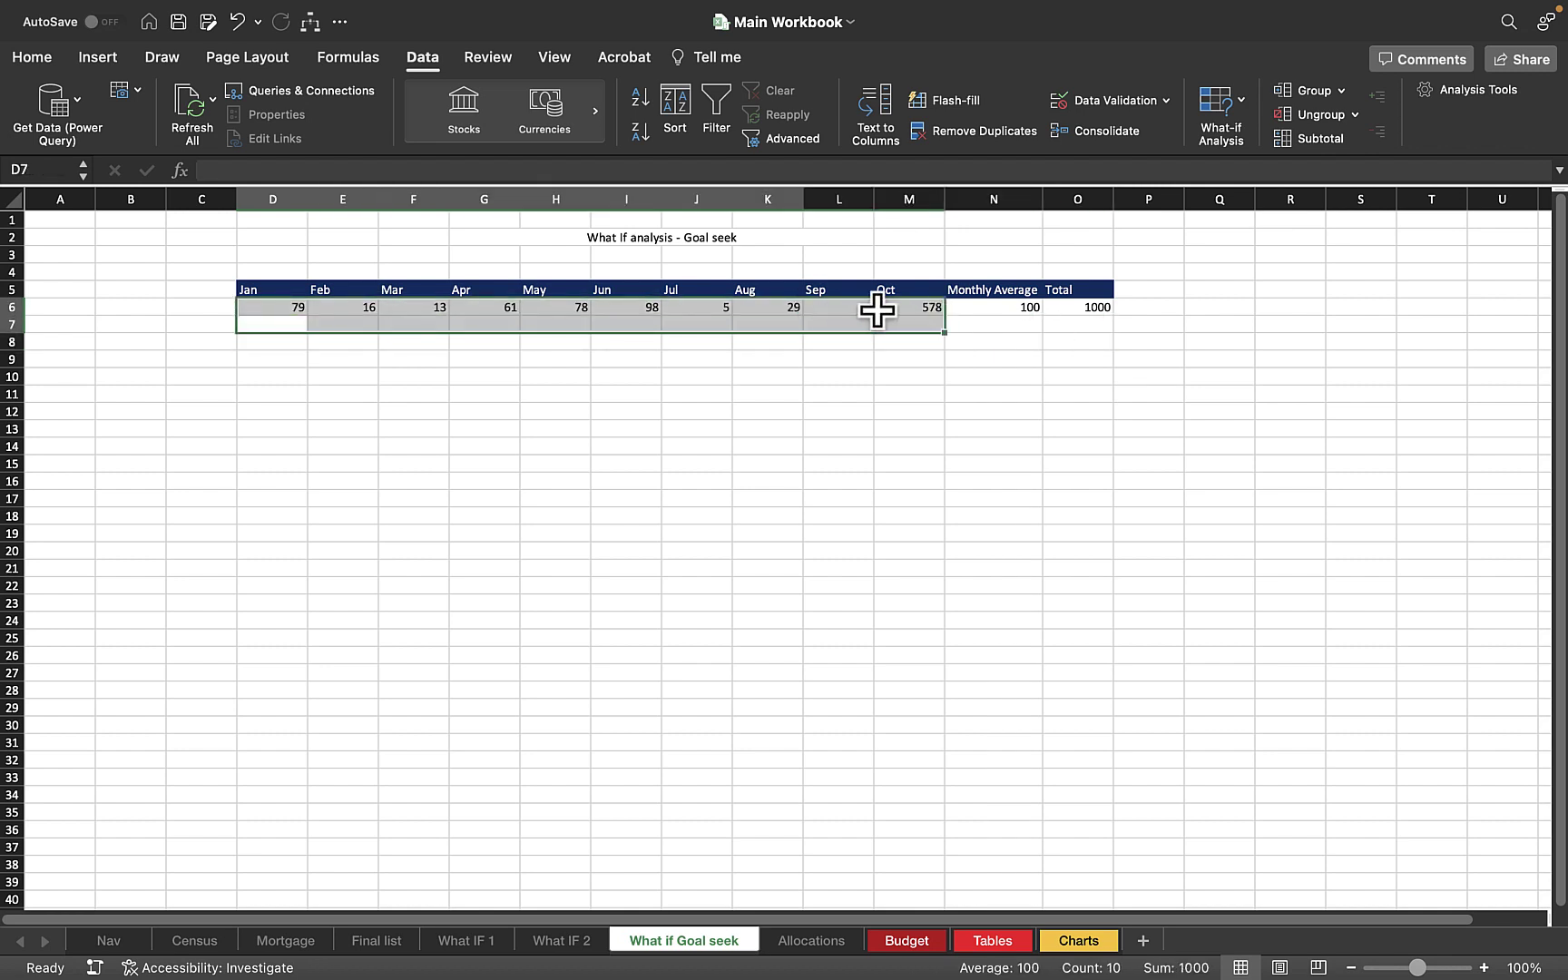
left_click(853, 461)
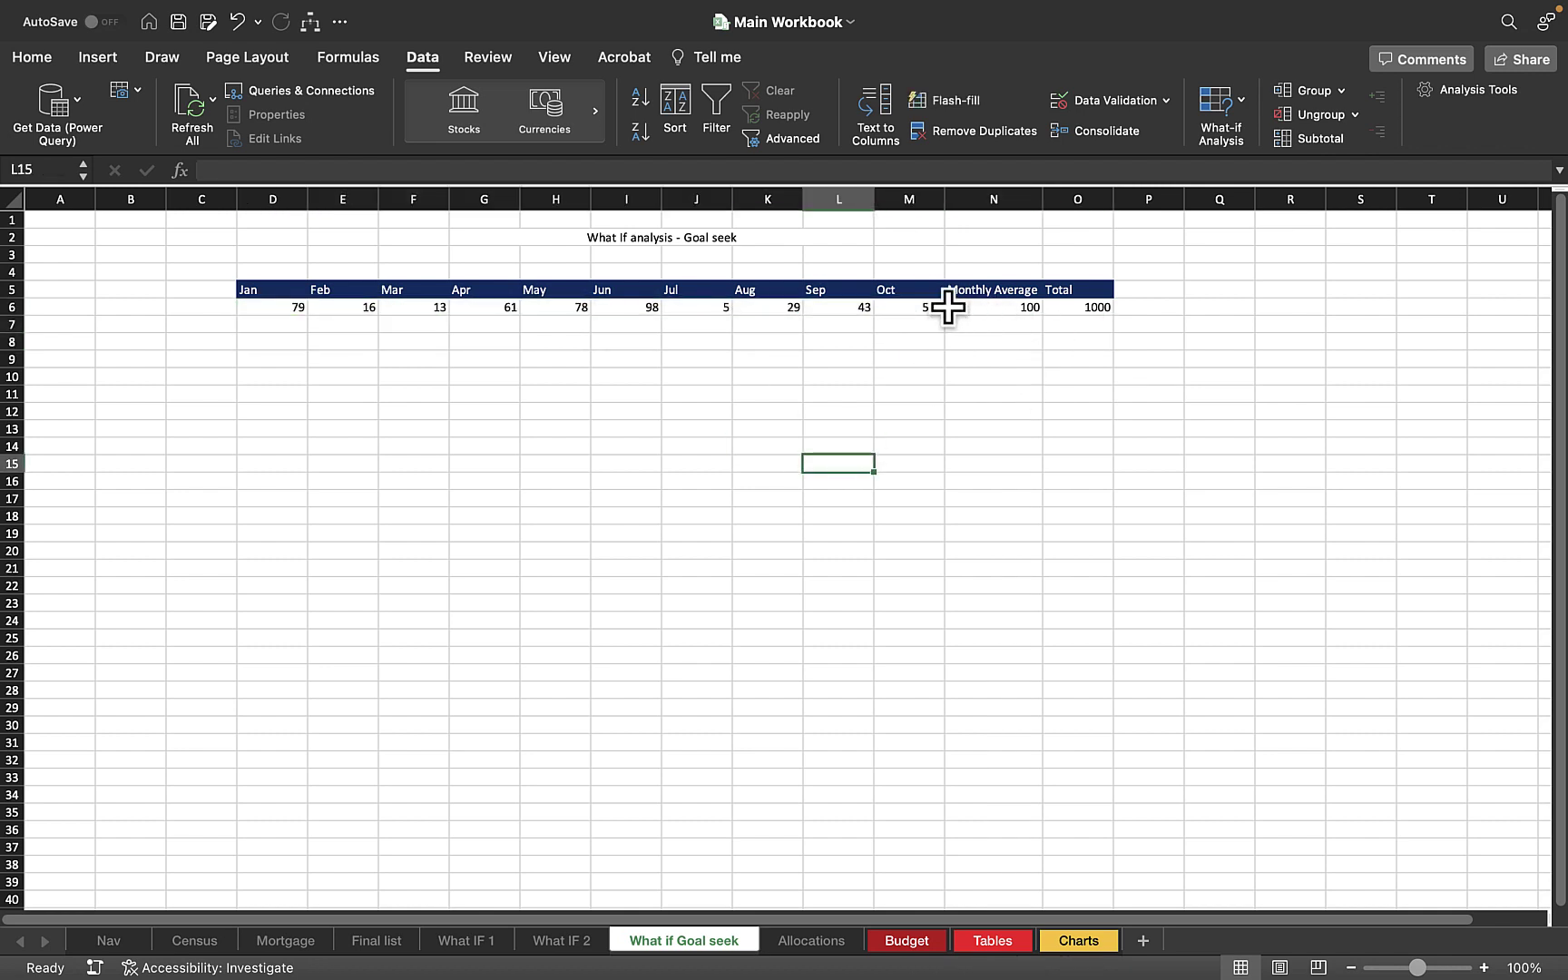
left_click(947, 307)
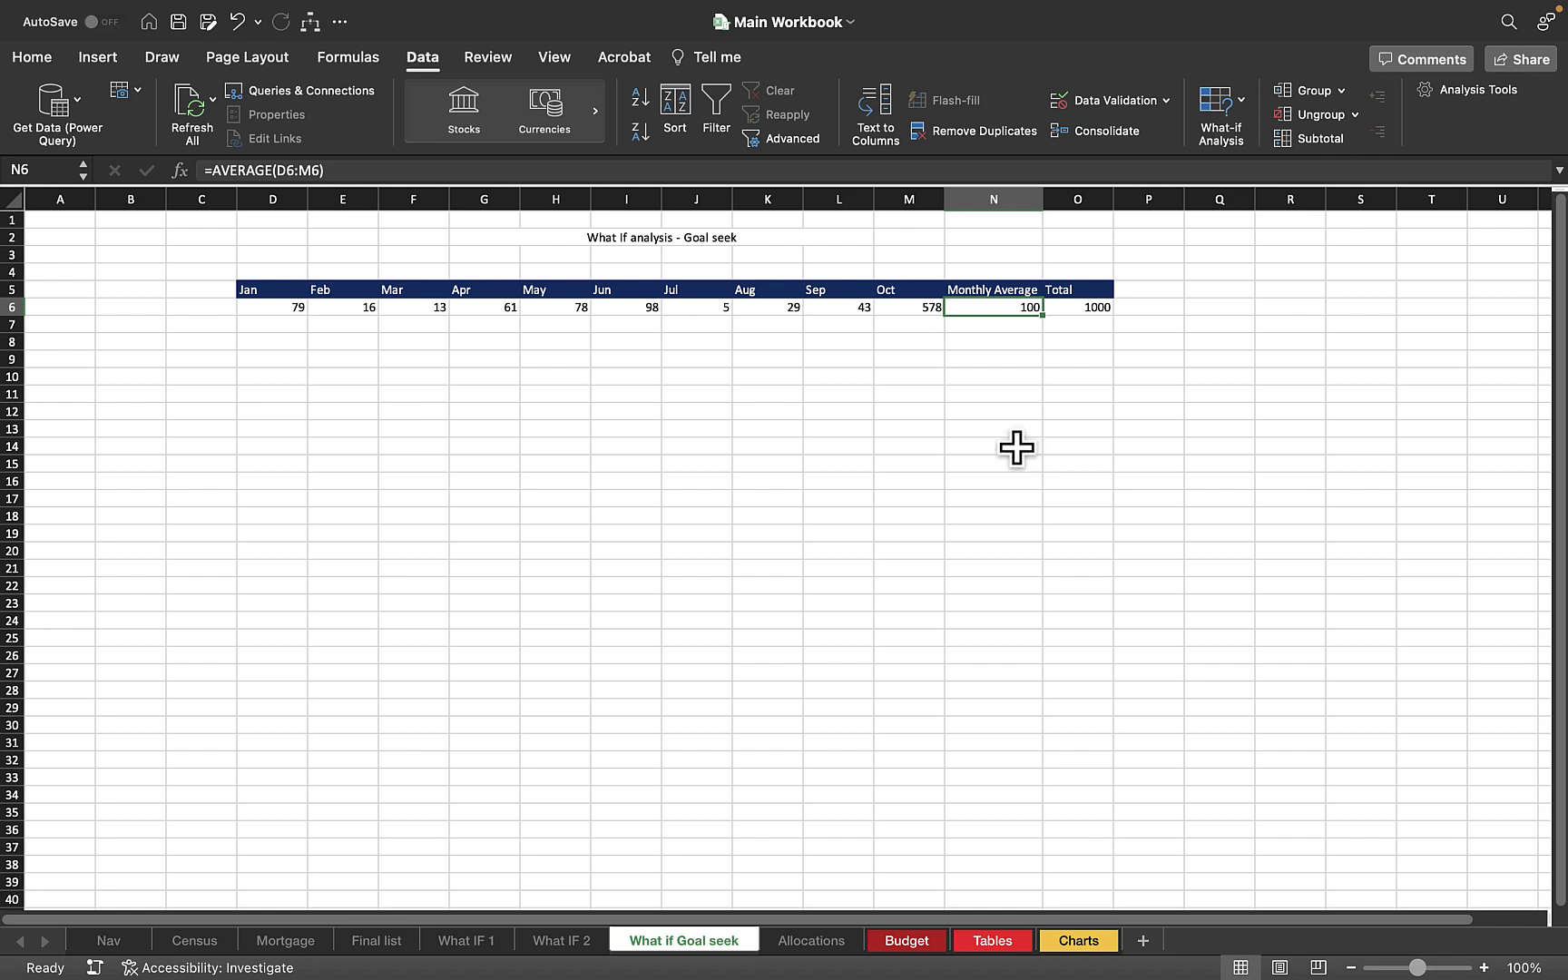
left_click(928, 308)
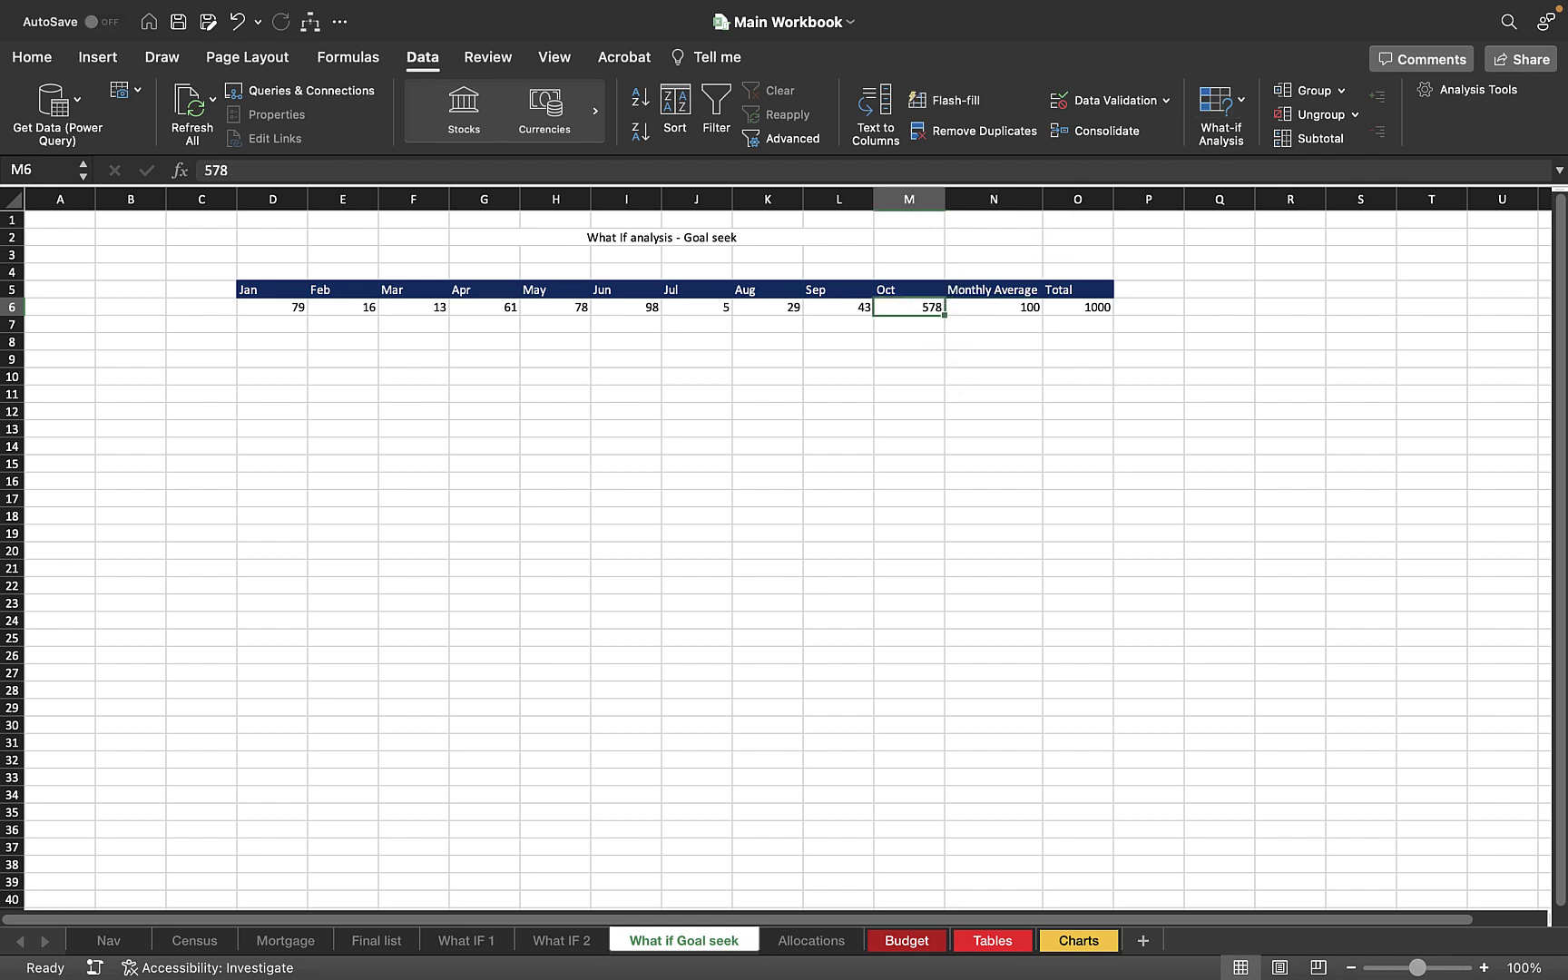